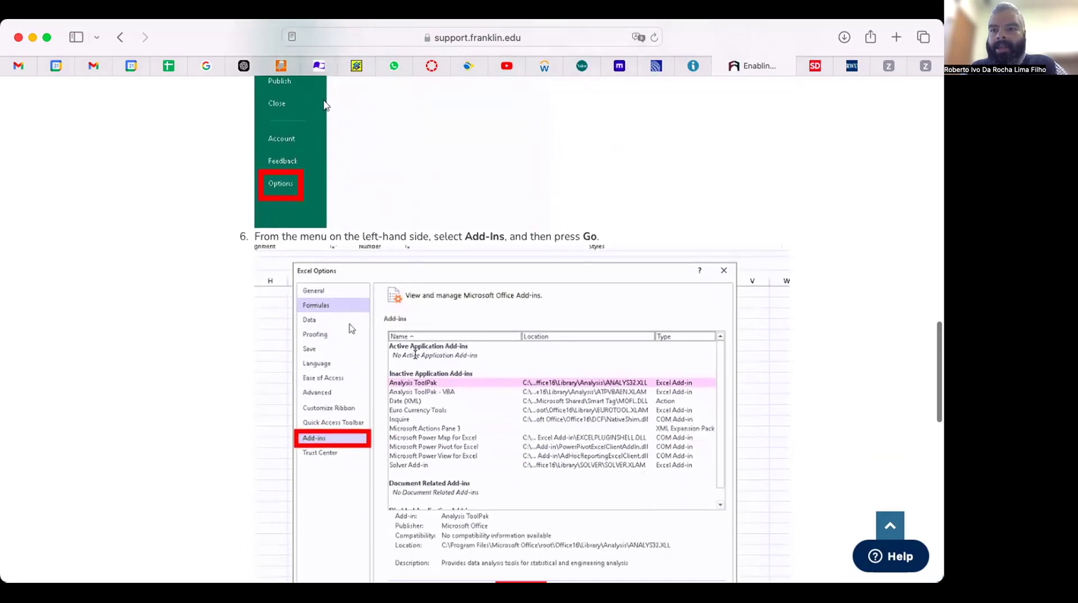
pyautogui.scroll(-2, 416, 354)
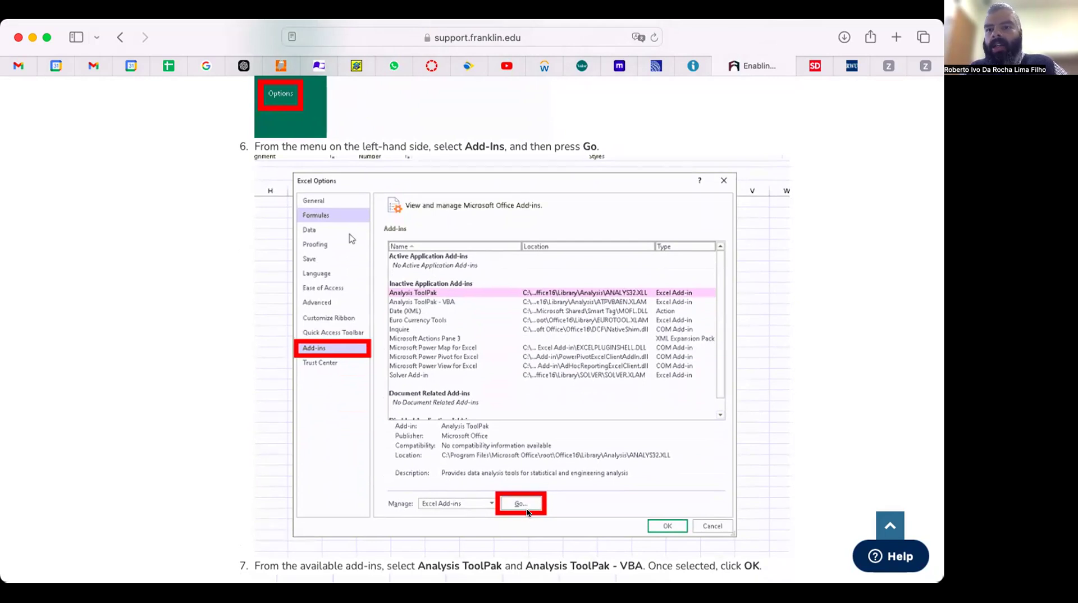
# Read the web instructions for enabling the Analysis ToolPak add-in in Excel Options.
pyautogui.scroll(-2, 525, 511)
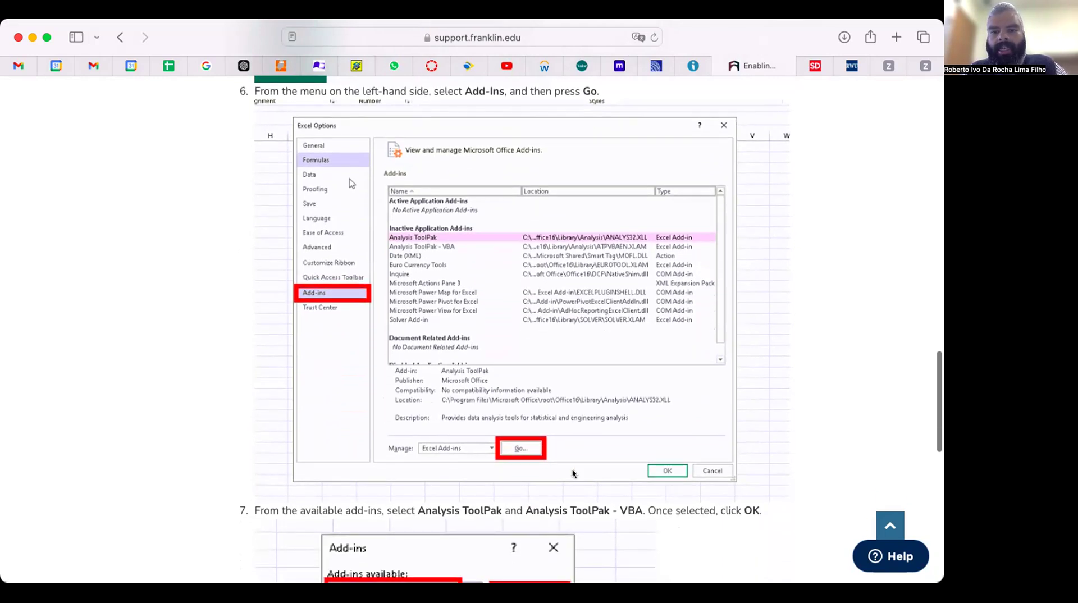
pyautogui.scroll(-5, 603, 505)
pyautogui.scroll(-7, 602, 504)
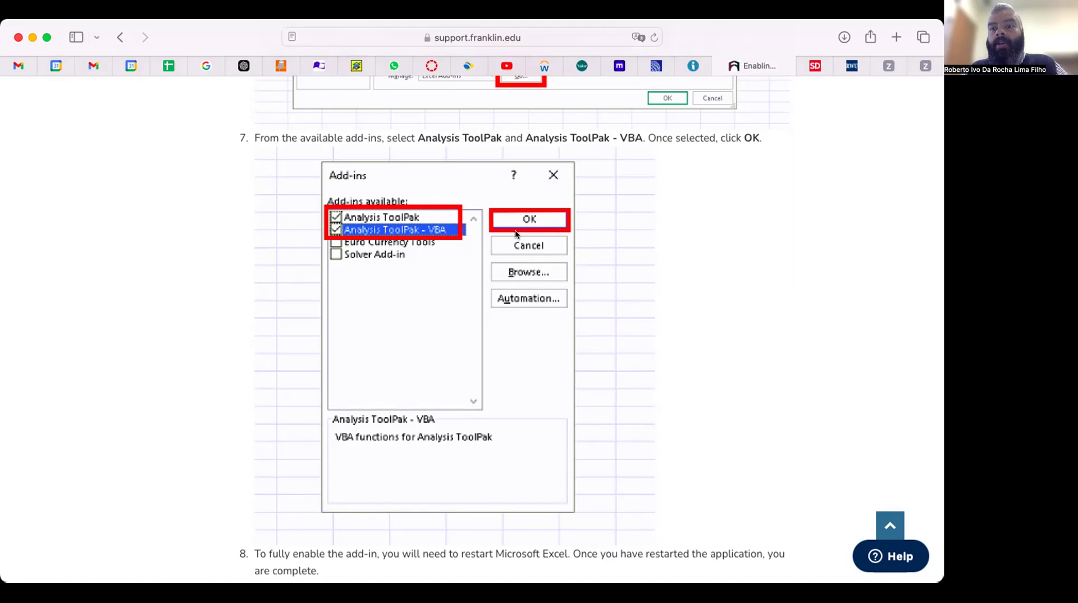
pyautogui.scroll(-3, 484, 430)
pyautogui.scroll(1, 485, 434)
pyautogui.scroll(1, 485, 434)
pyautogui.scroll(-1, 485, 434)
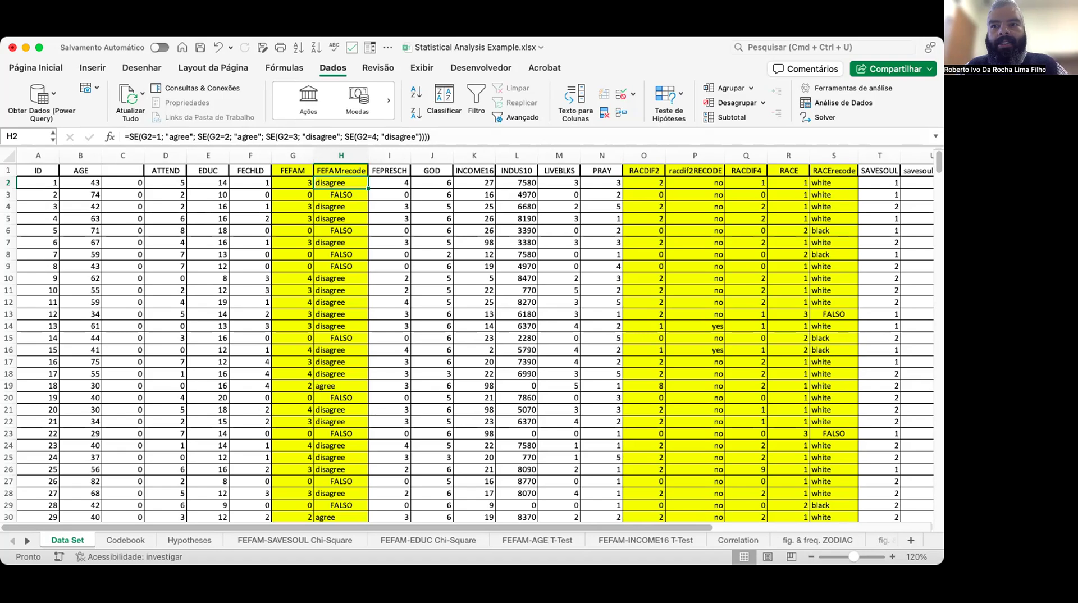
# Open the Office Add-ins store from the Insert menu's add-ins options and select its search field.
pyautogui.click(199, 29)
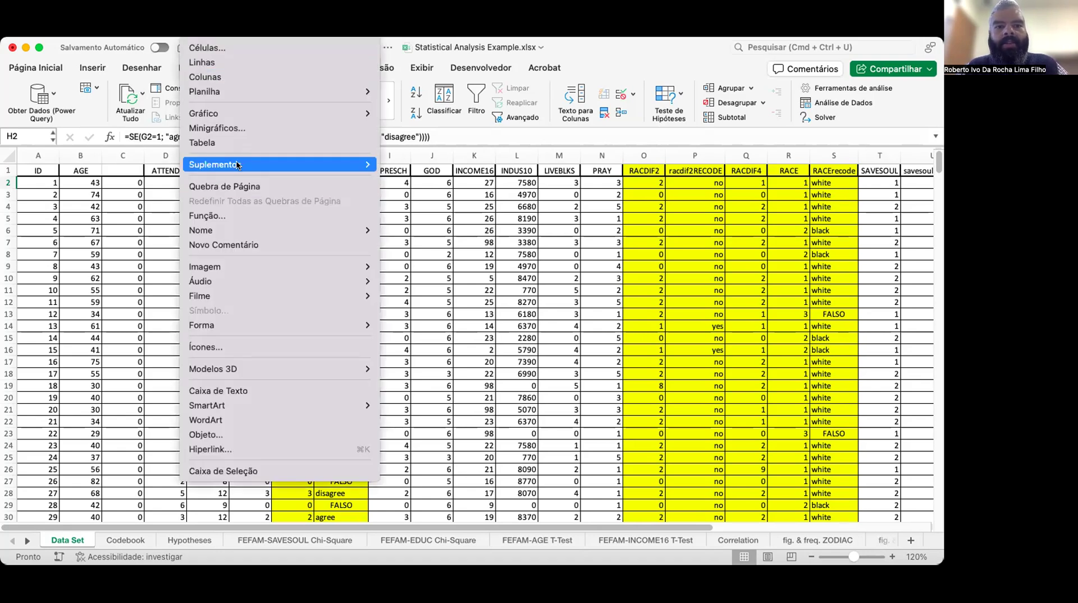
pyautogui.moveTo(239, 164)
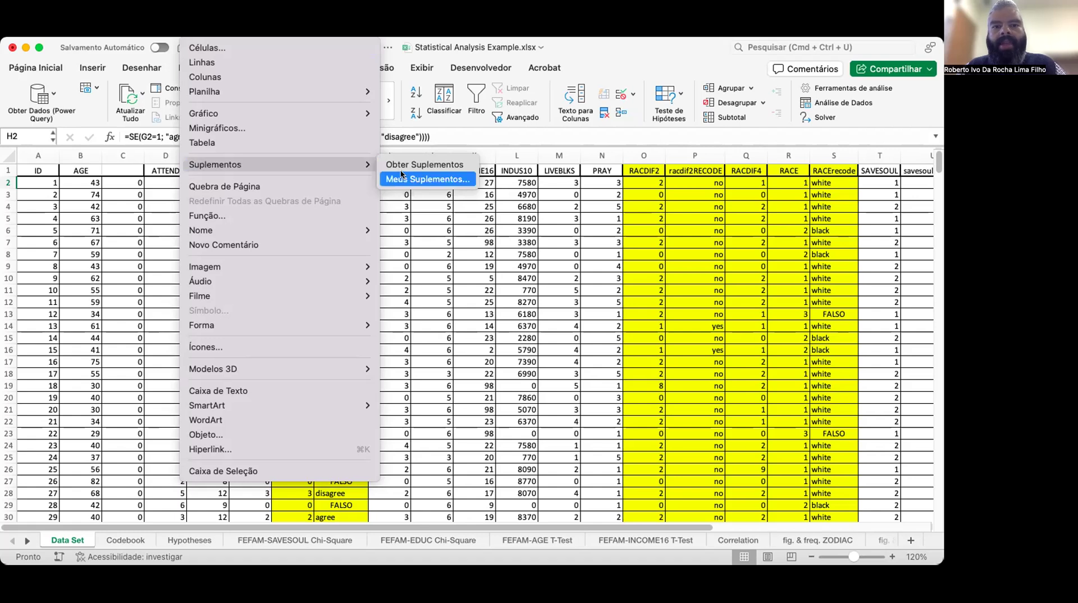
pyautogui.click(426, 163)
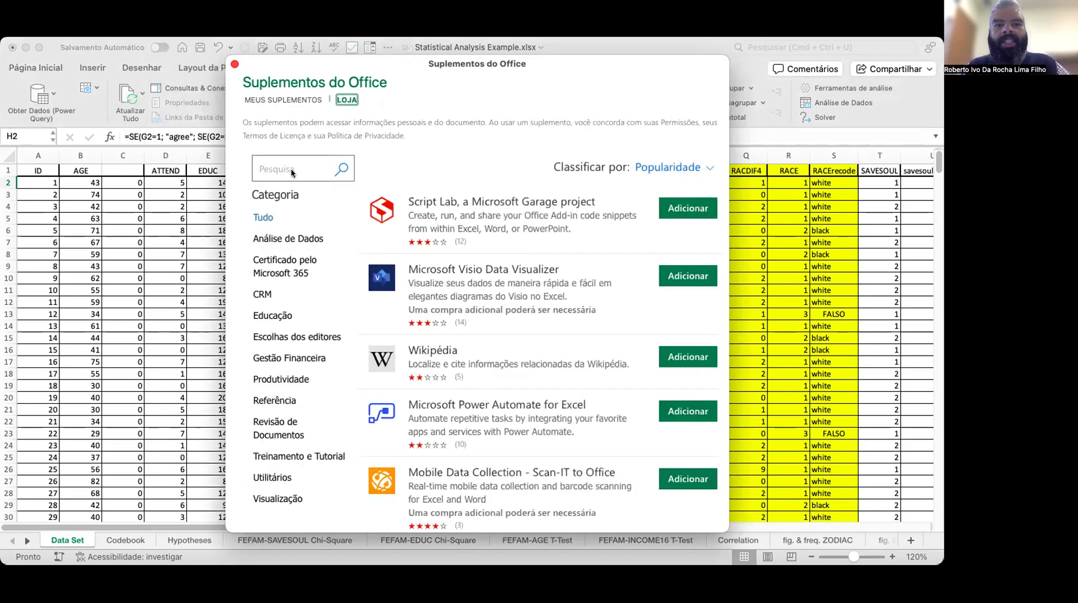
pyautogui.click(312, 172)
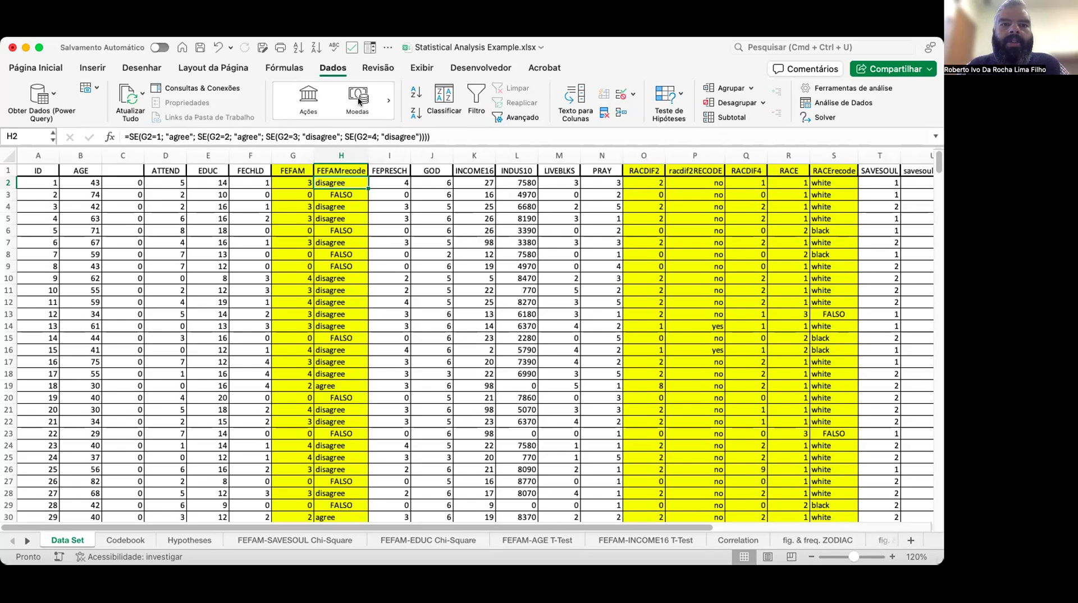
# Open the Data Analysis dialog, browse its list of analysis tools, and cancel it.
pyautogui.click(331, 68)
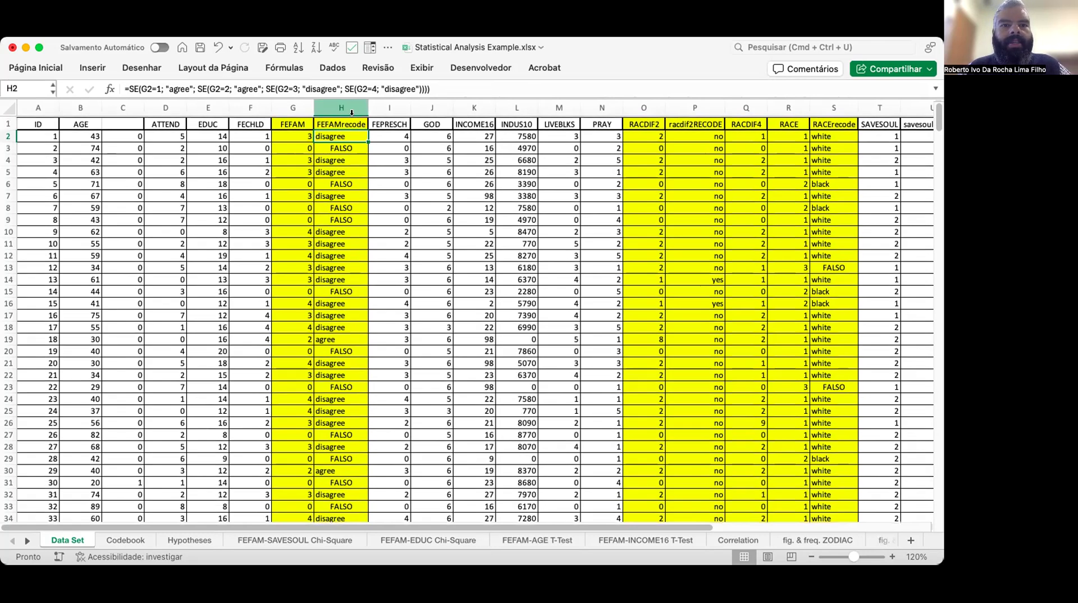
pyautogui.click(331, 68)
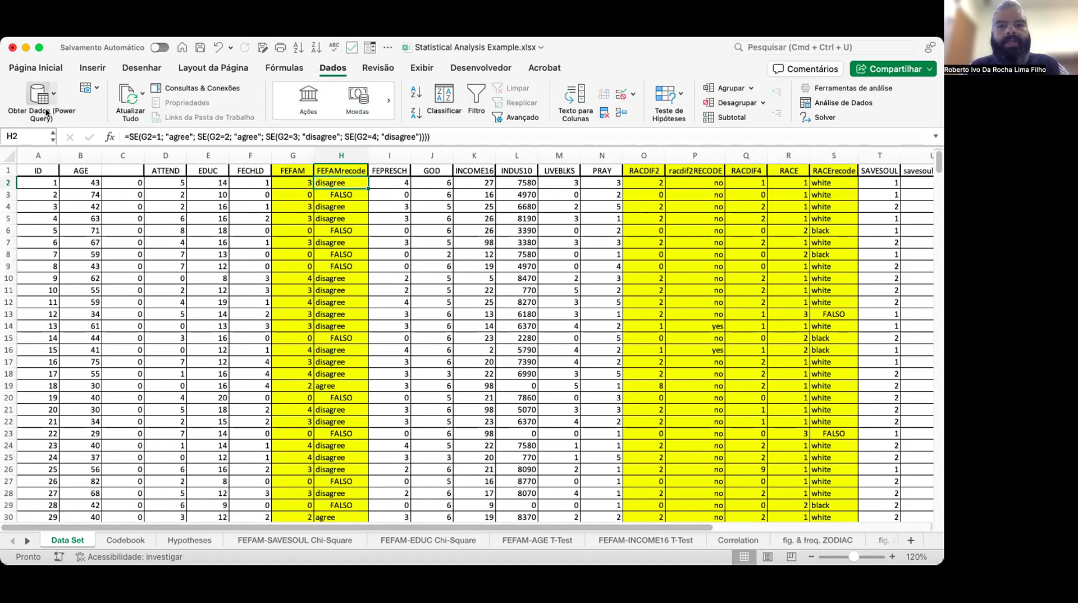
pyautogui.click(836, 107)
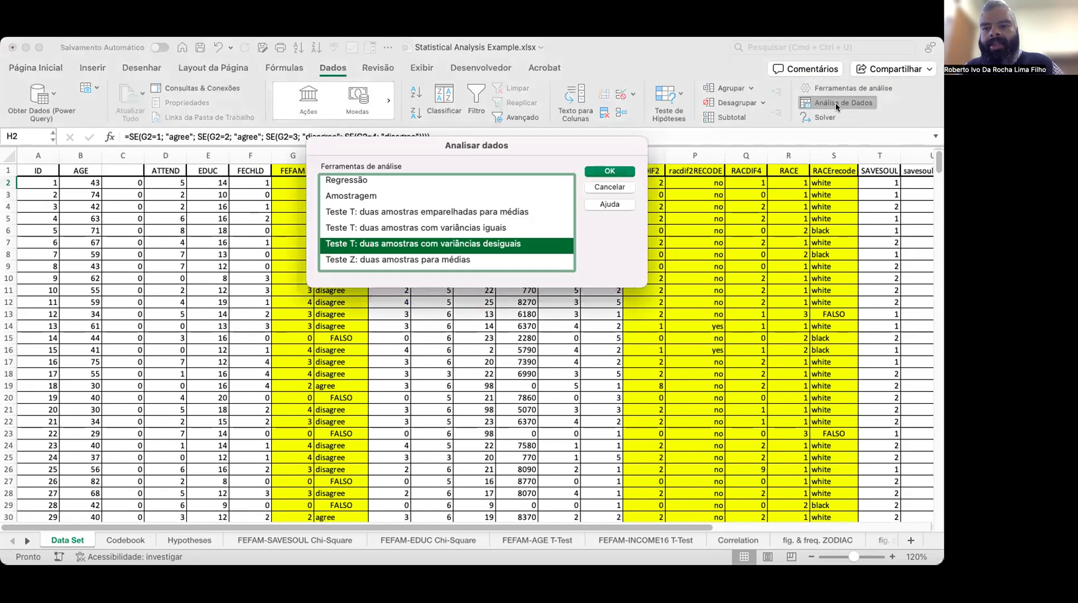
pyautogui.scroll(4, 455, 218)
pyautogui.scroll(5, 455, 218)
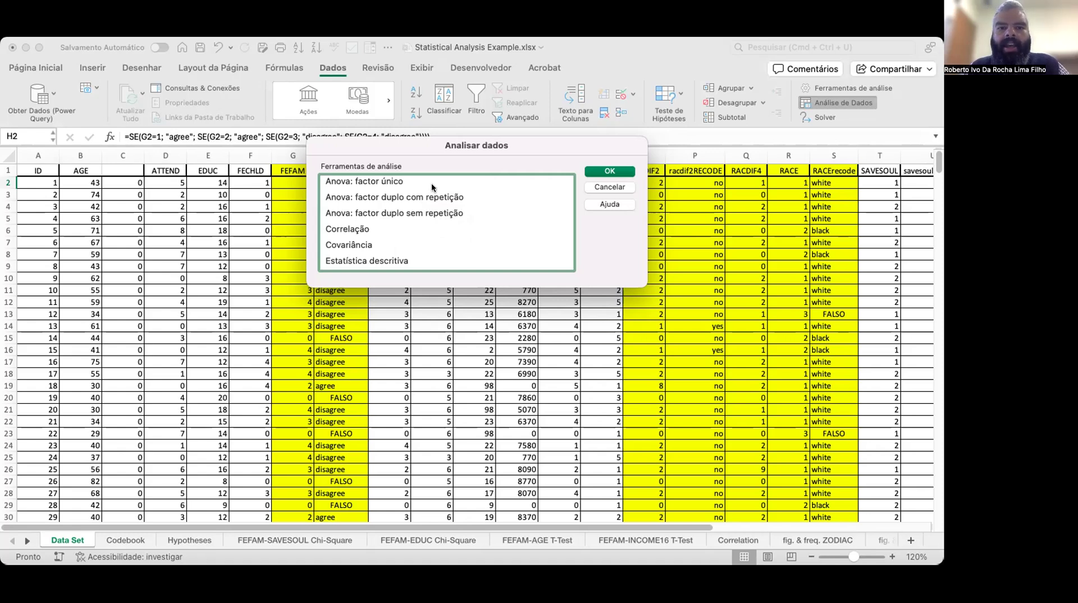
pyautogui.scroll(-2, 423, 201)
pyautogui.scroll(-4, 423, 200)
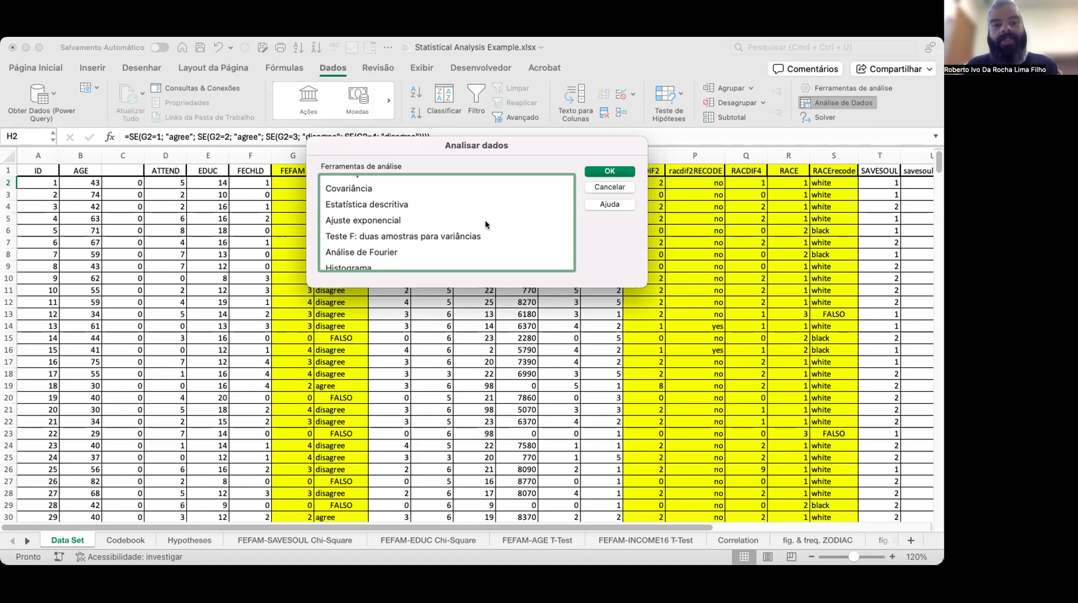
pyautogui.click(626, 185)
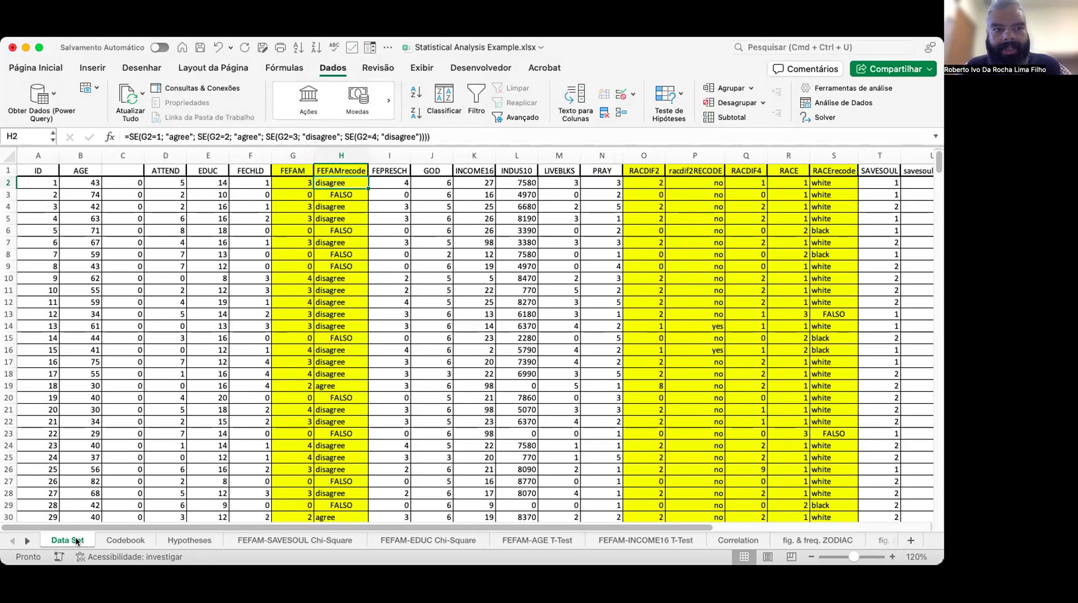
# Examine the first columns of the Data Set sheet, starting from the ID column.
pyautogui.click(49, 179)
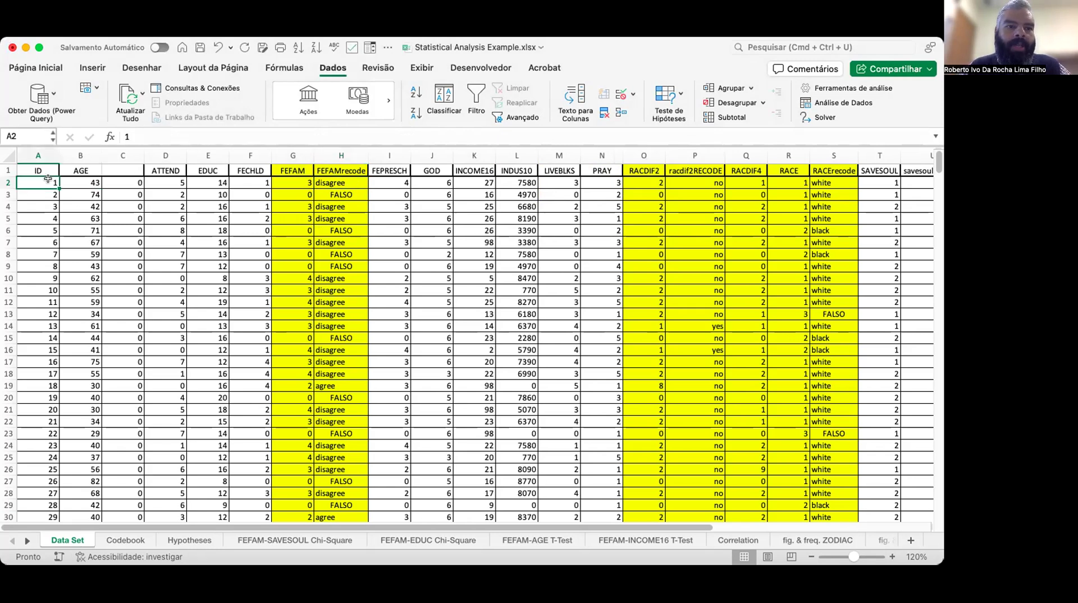
pyautogui.press('Right')
pyautogui.press('Up')
pyautogui.press('Down')
pyautogui.press('Right')
pyautogui.press('Right')
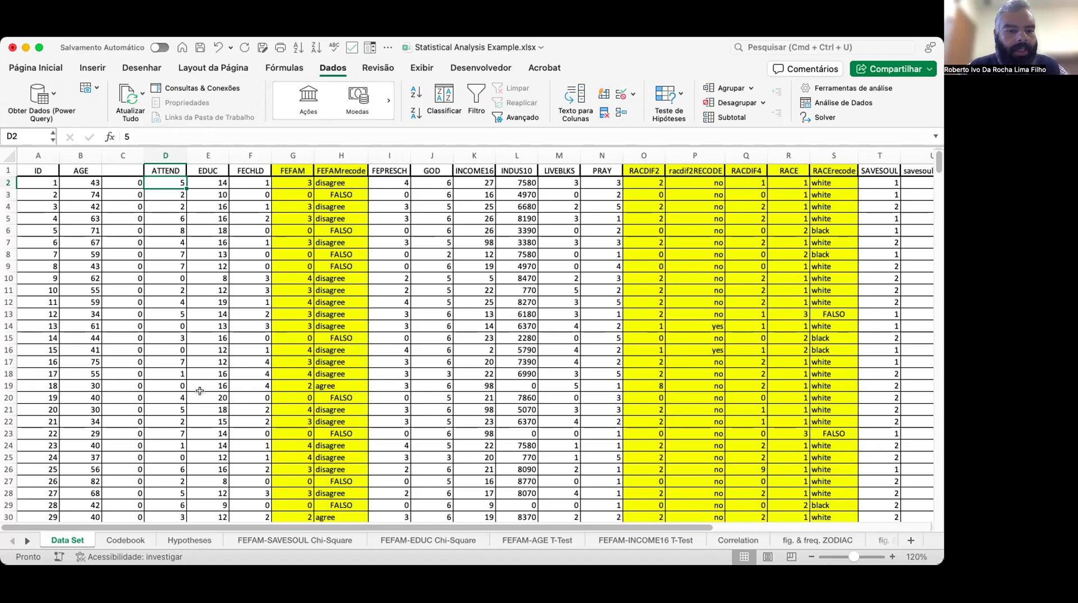
# Switch to the Codebook sheet and review the research topic areas and measurement types of each variable.
pyautogui.click(124, 540)
pyautogui.scroll(3, 192, 380)
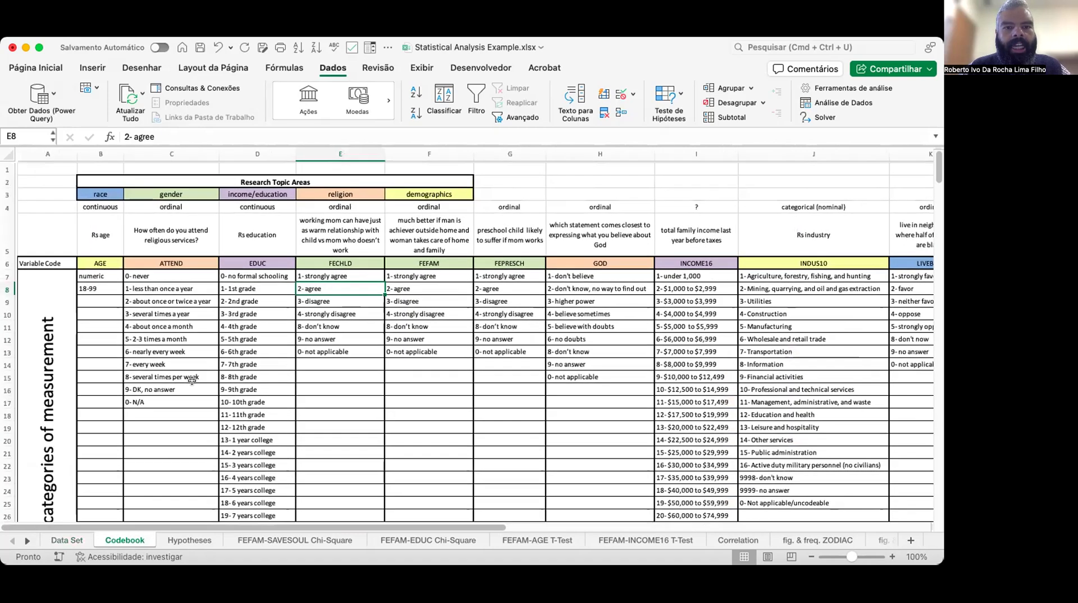
pyautogui.scroll(-1, 192, 380)
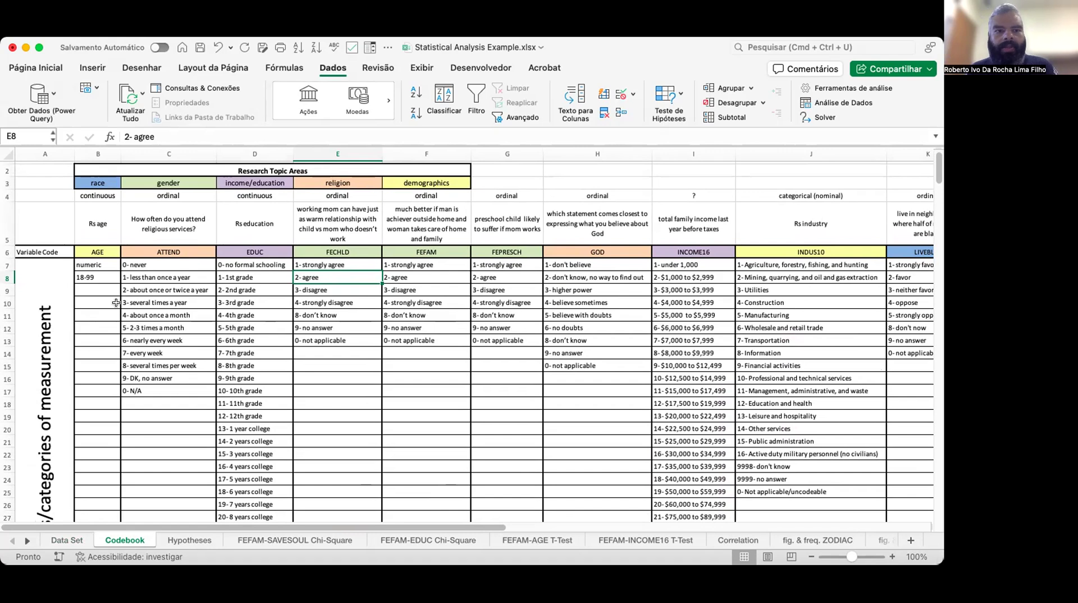
pyautogui.click(108, 183)
pyautogui.click(86, 197)
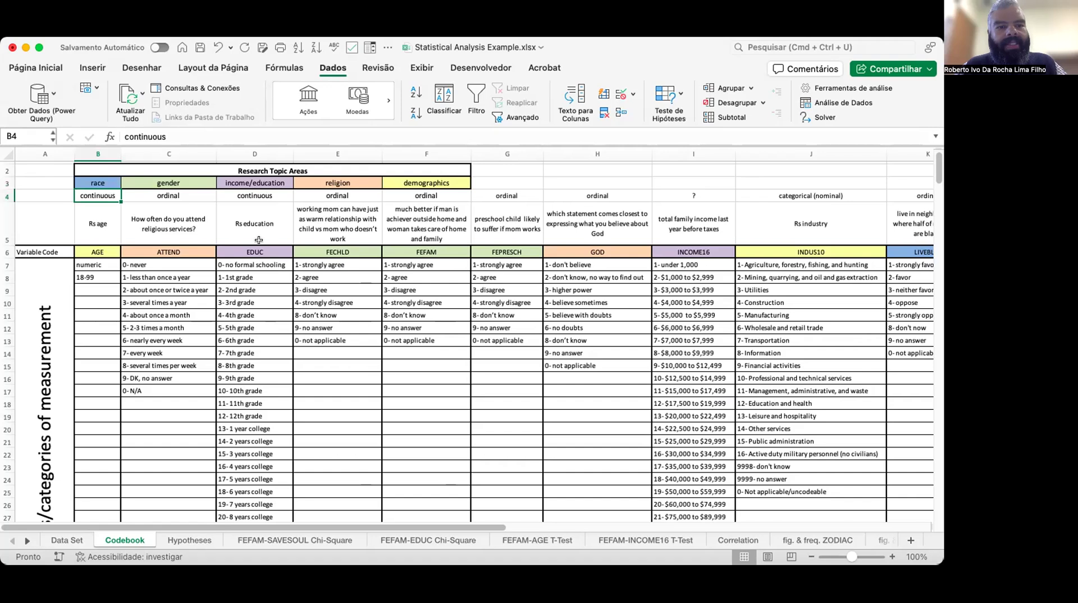
pyautogui.click(99, 185)
pyautogui.click(187, 184)
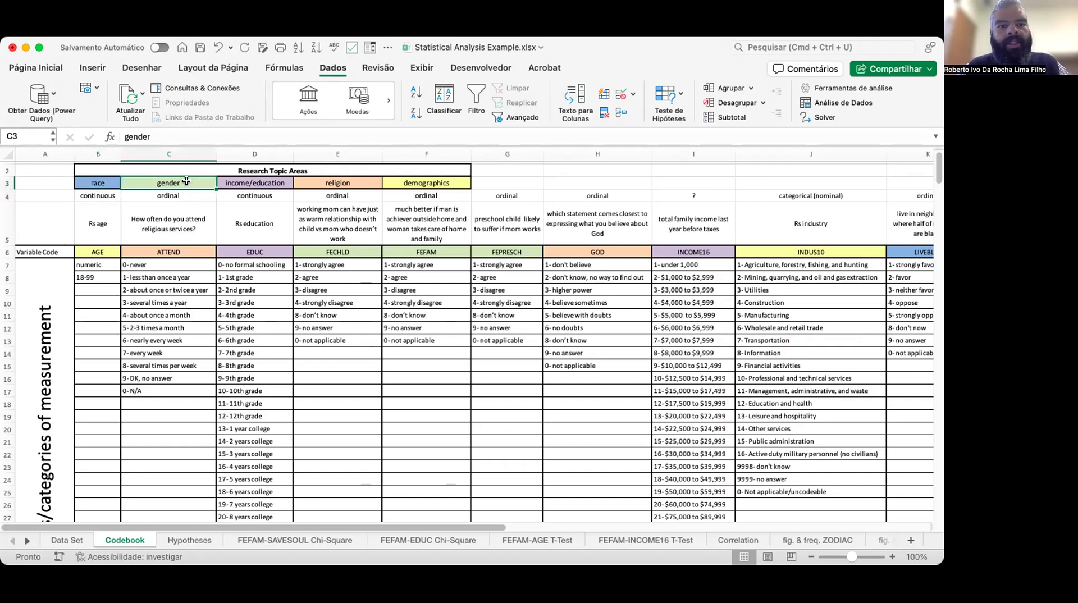
pyautogui.click(259, 182)
pyautogui.click(351, 181)
pyautogui.click(426, 177)
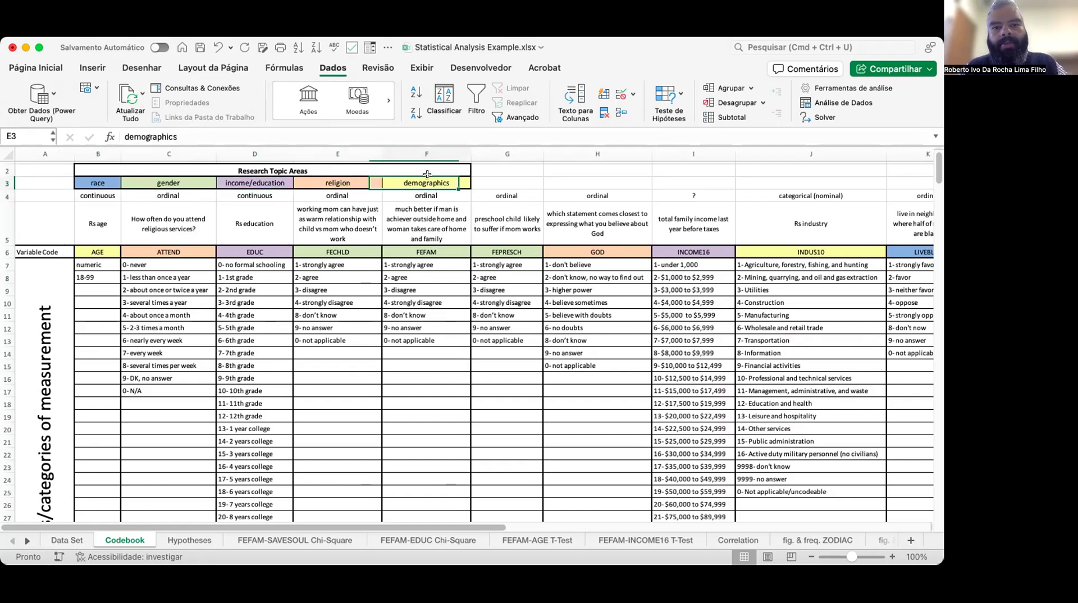
pyautogui.click(99, 252)
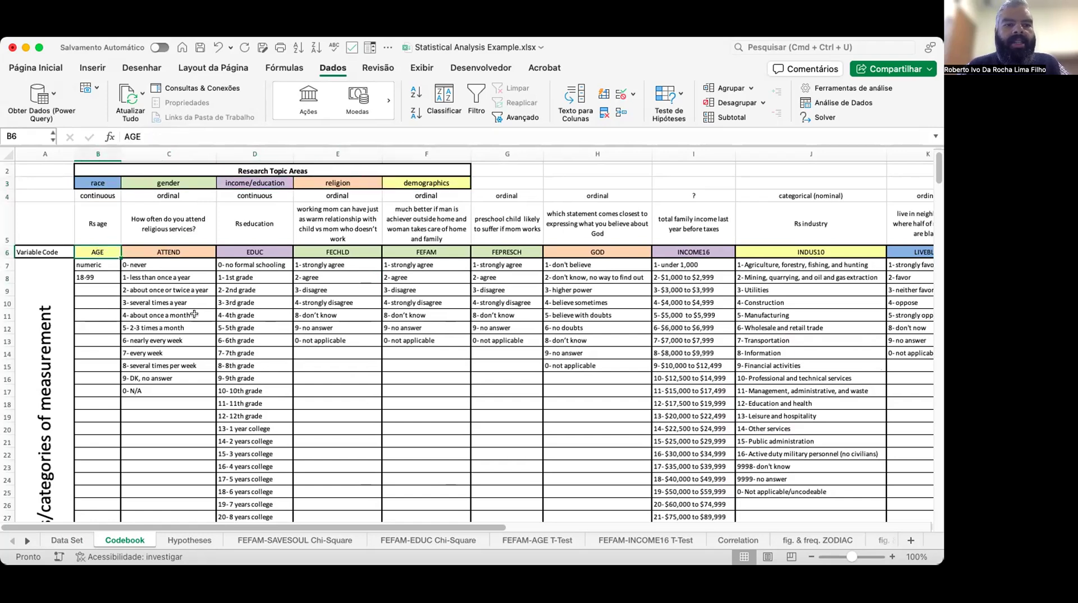
pyautogui.scroll(-3, 194, 313)
pyautogui.scroll(2, 194, 314)
pyautogui.scroll(-1, 194, 314)
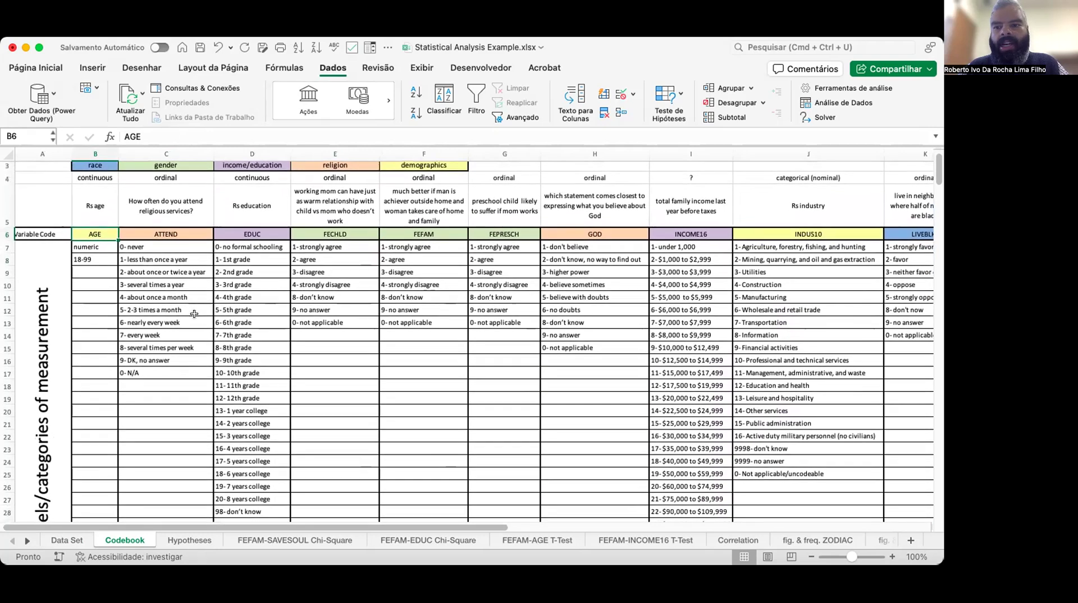
pyautogui.scroll(-1, 194, 314)
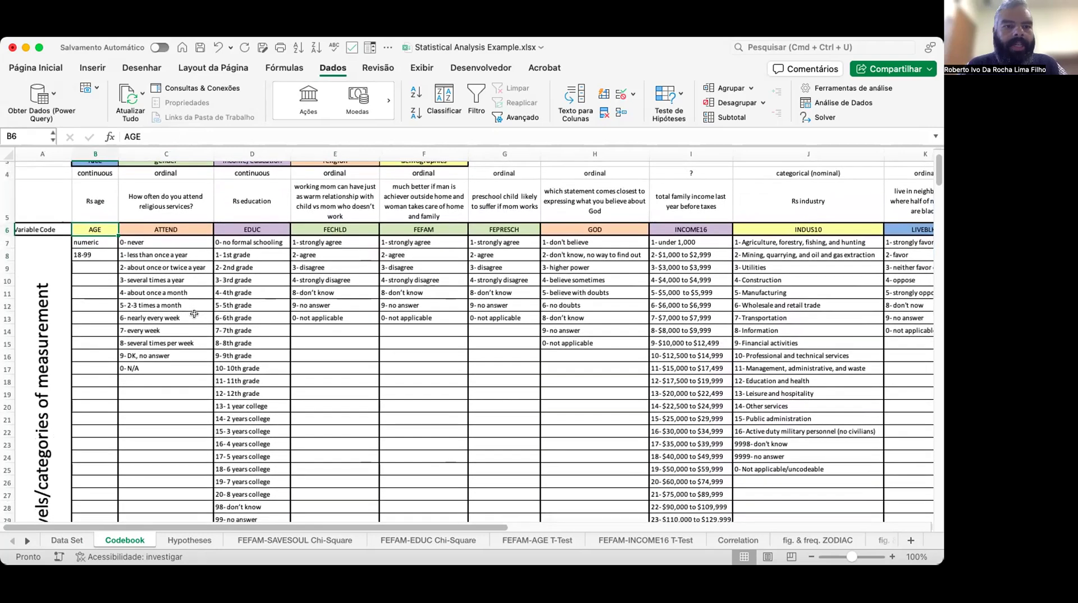
# Review the codebook's variable codes, question descriptions and measurement categories for ATTEND, EDUC and FECHLD.
pyautogui.click(171, 230)
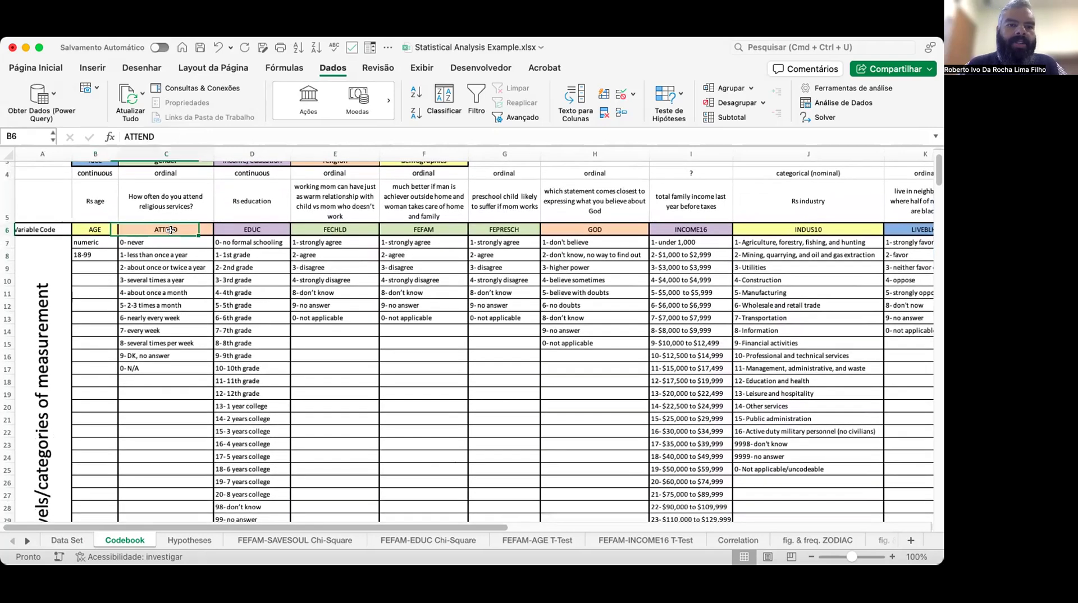
pyautogui.click(264, 226)
pyautogui.click(100, 195)
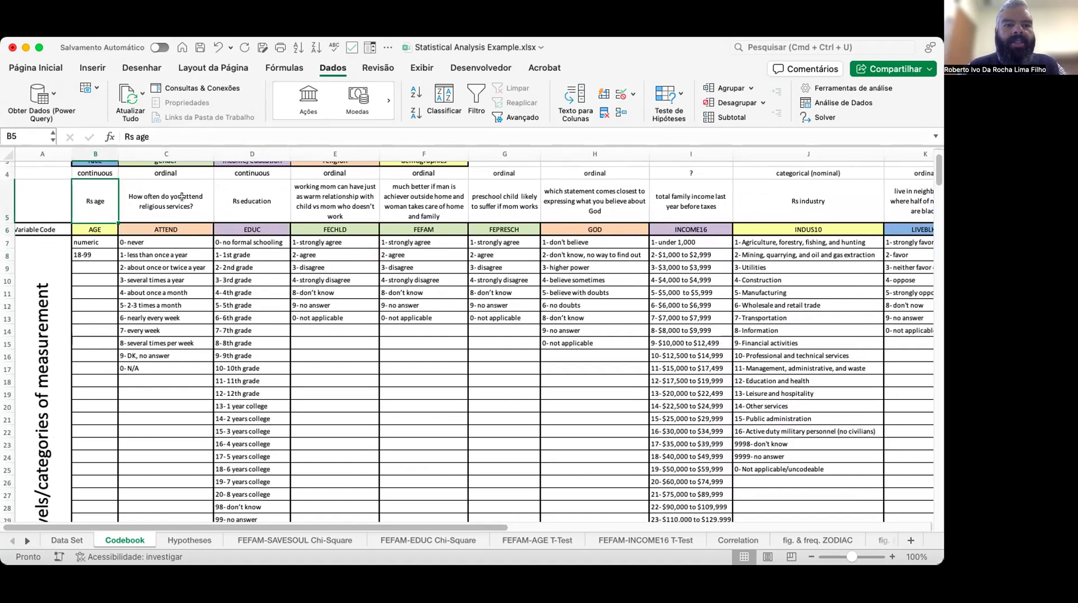
pyautogui.click(181, 197)
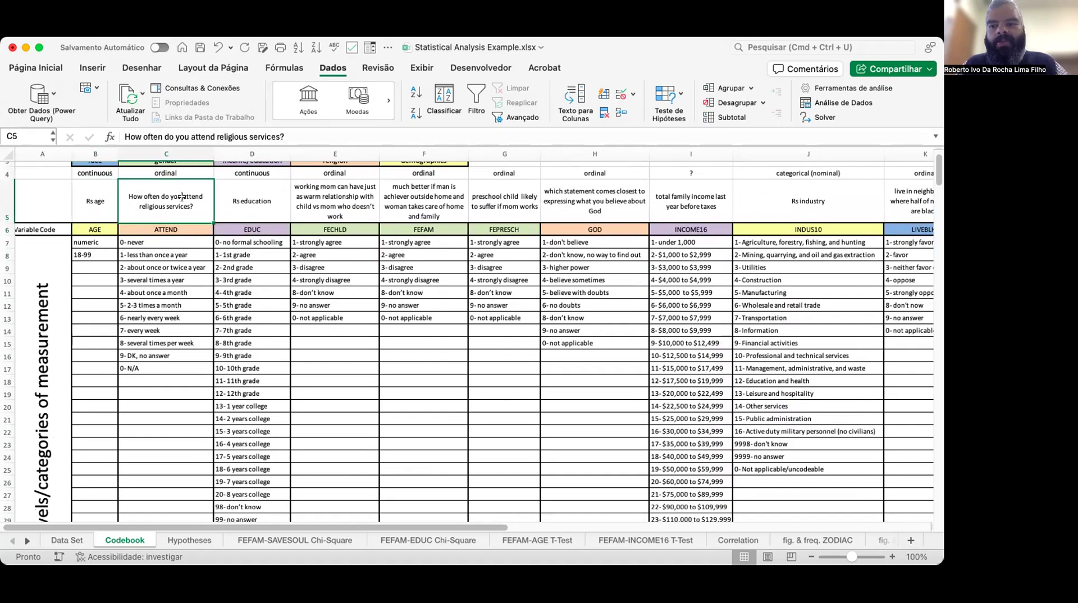
pyautogui.press('Right')
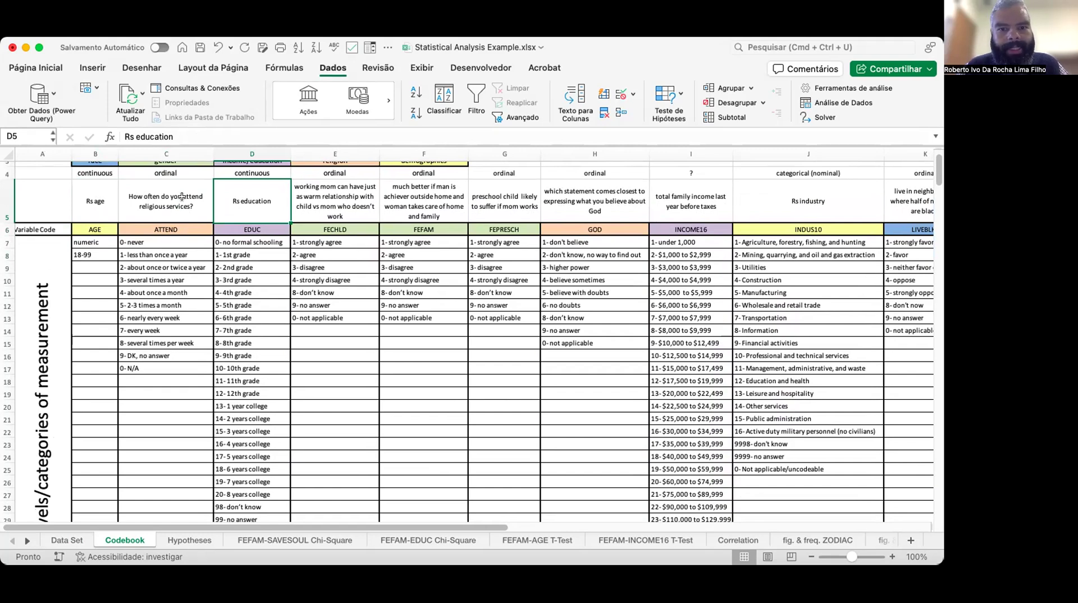
pyautogui.press('Up')
pyautogui.press('Down')
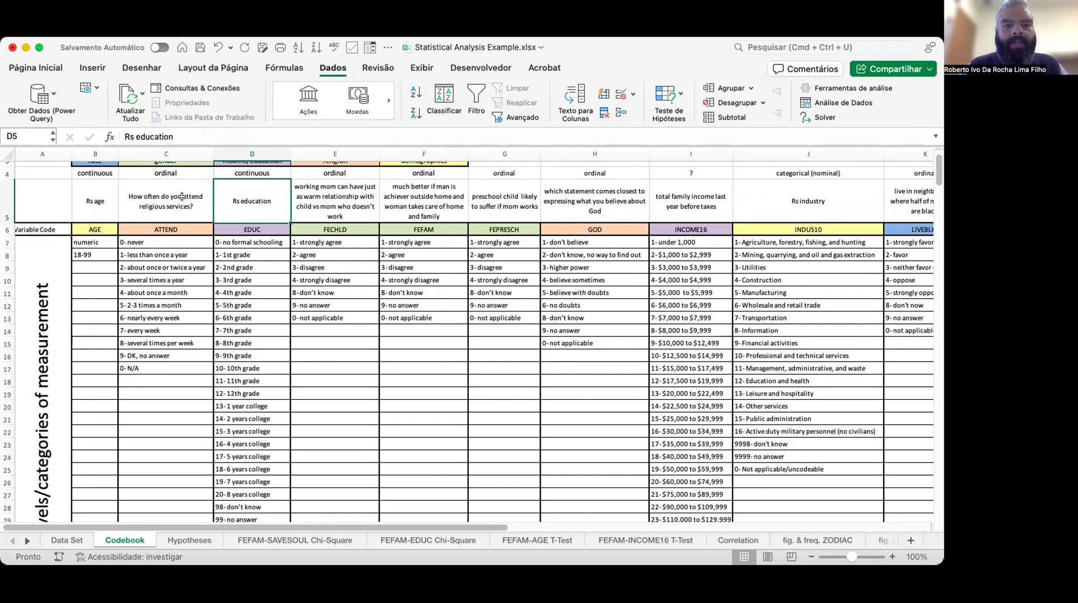
pyautogui.press('Down')
pyautogui.press('Down')
pyautogui.press('Down')
pyautogui.press('Down')
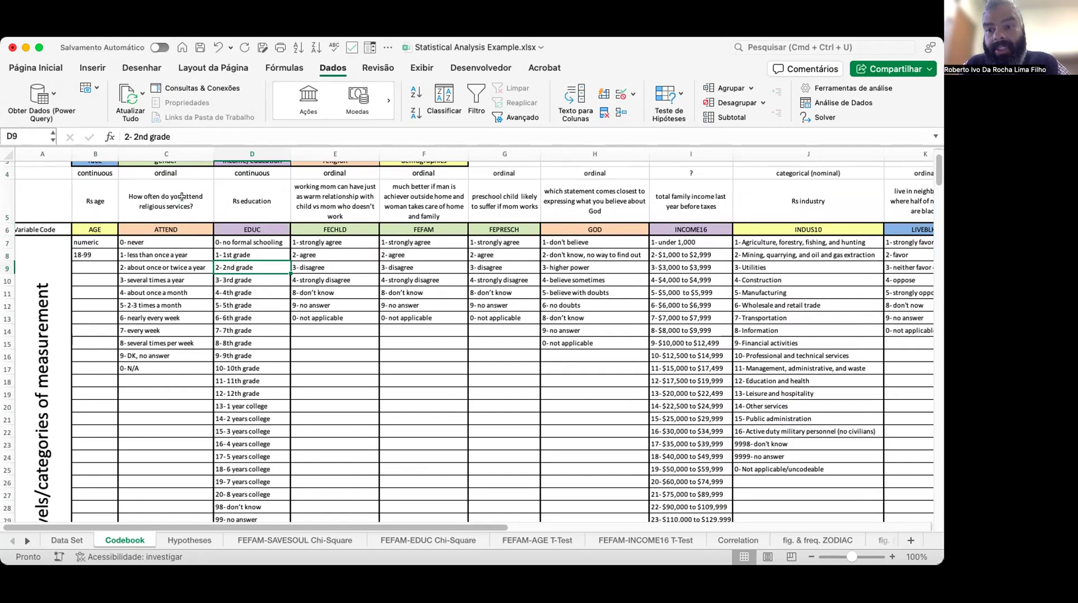
pyautogui.press('Down')
pyautogui.press('Down')
pyautogui.press('Up')
pyautogui.press('Up')
pyautogui.press('Up')
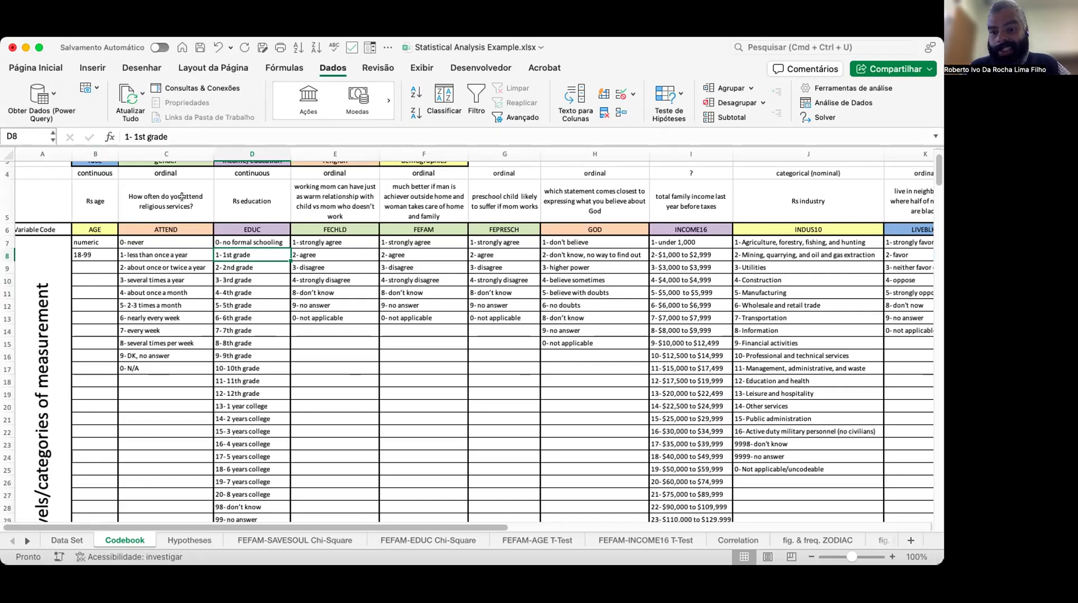
pyautogui.press('Right')
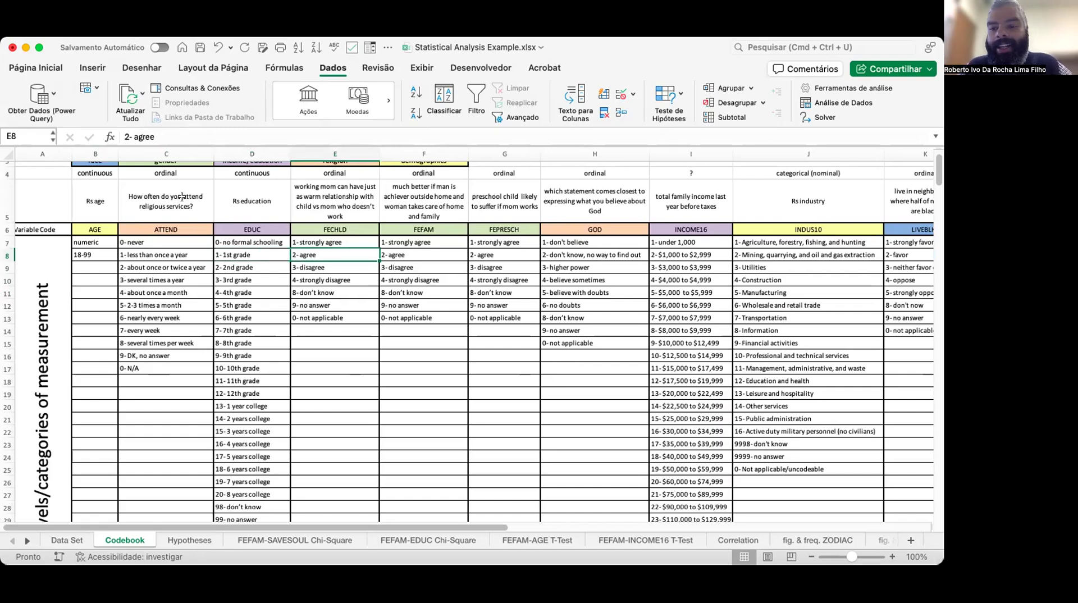
pyautogui.press('Up')
pyautogui.press('Up')
pyautogui.press('Up')
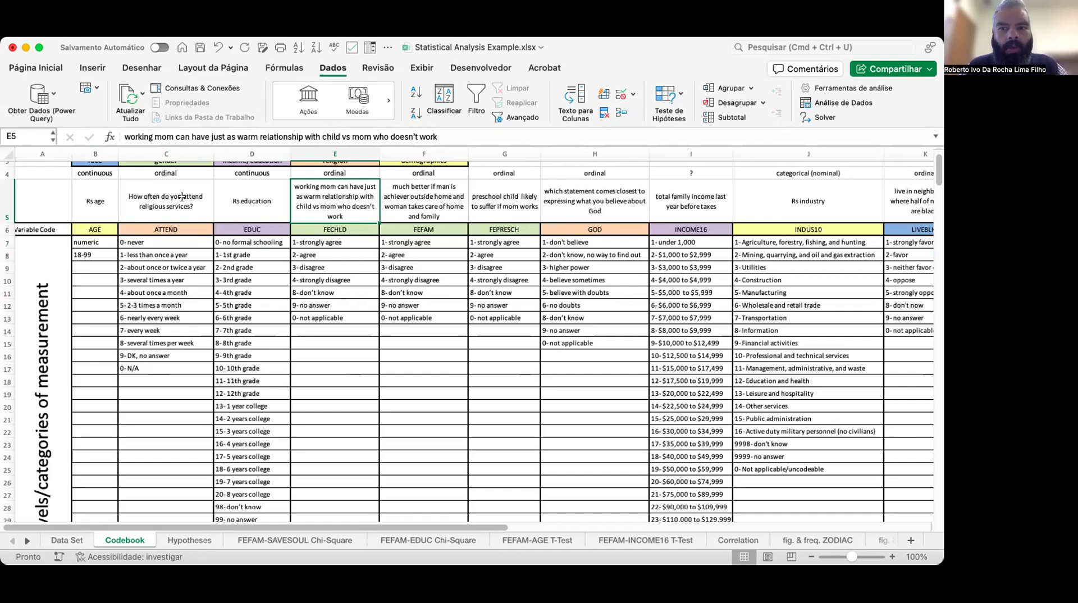
pyautogui.press('Down')
pyautogui.press('Down')
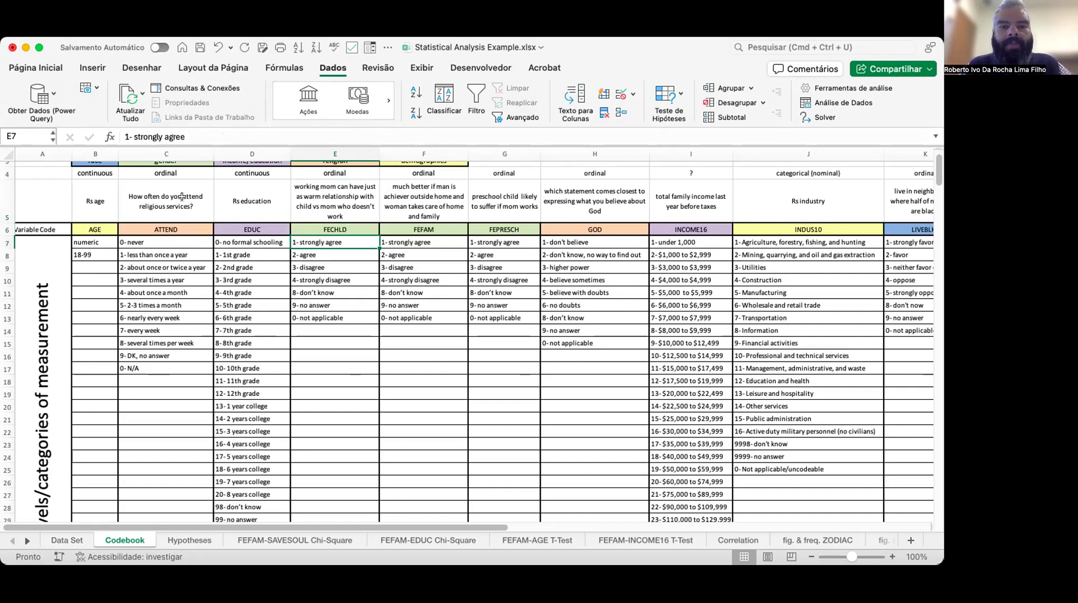
# Review the remaining codebook variables, from FECHLD through GOD, INCOME16, INDUS10, PRAY, RACE and SAVESOUL to ZODIAC, and their measurement categories.
pyautogui.press('Down')
pyautogui.press('Down')
pyautogui.press('Down')
pyautogui.press('Down')
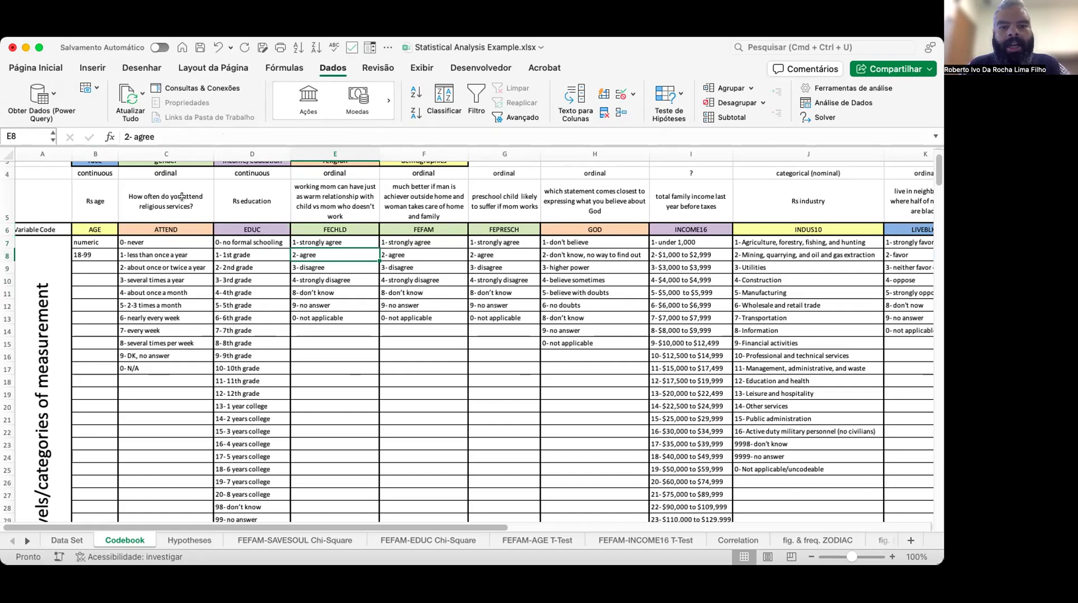
pyautogui.press('Down')
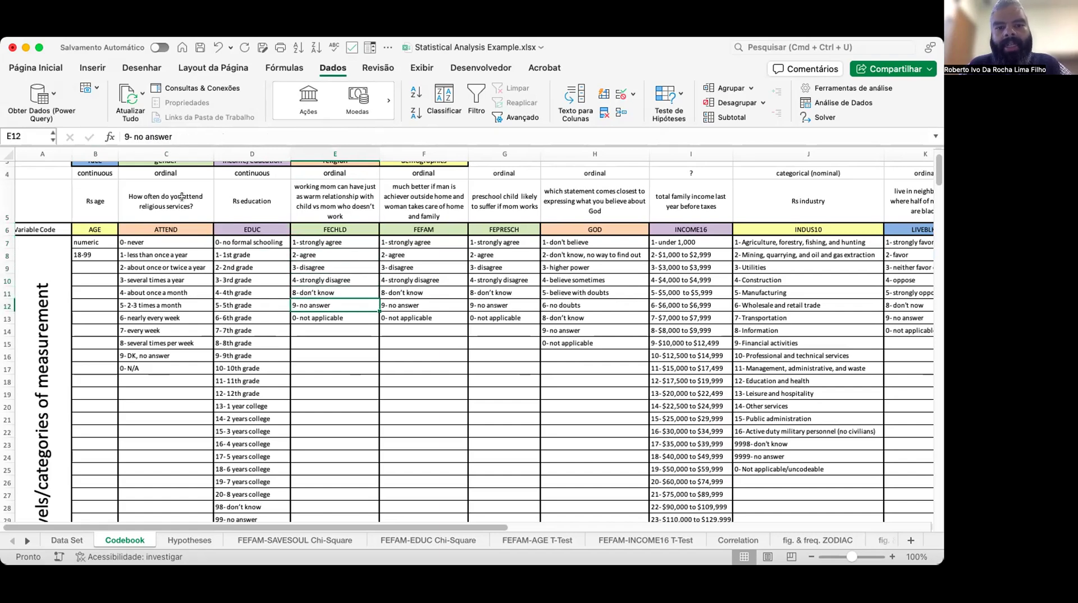
pyautogui.press('Down')
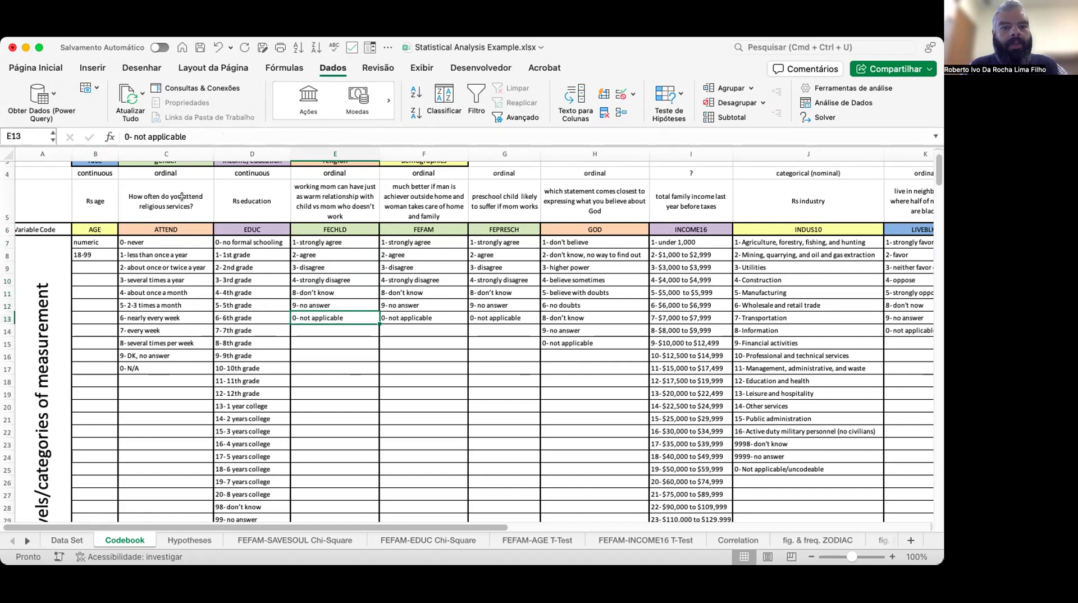
pyautogui.press('Up')
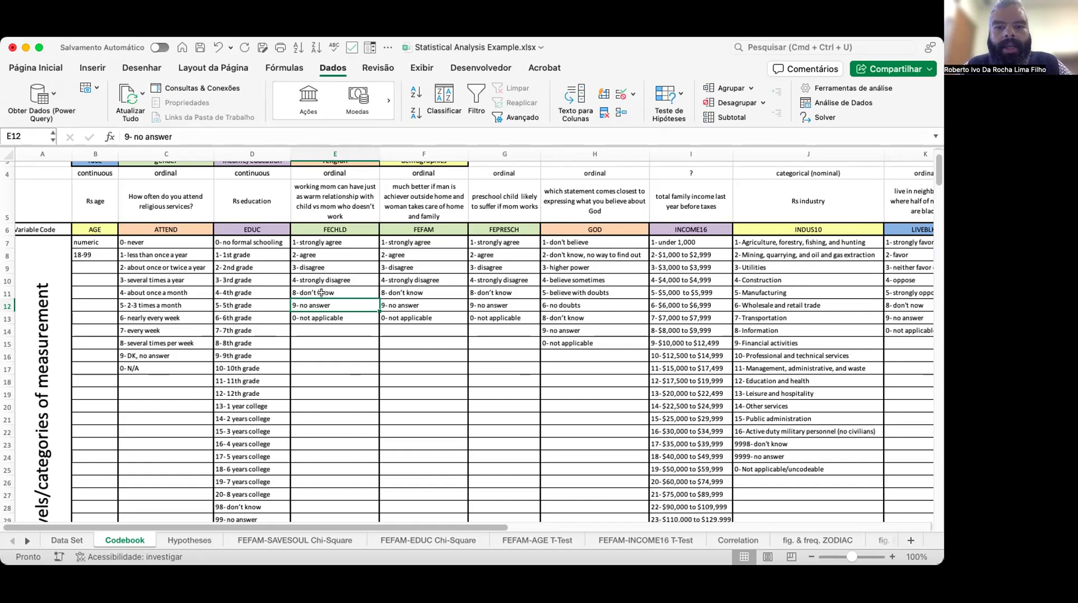
pyautogui.hscroll(2, 412, 337)
pyautogui.hscroll(10, 413, 337)
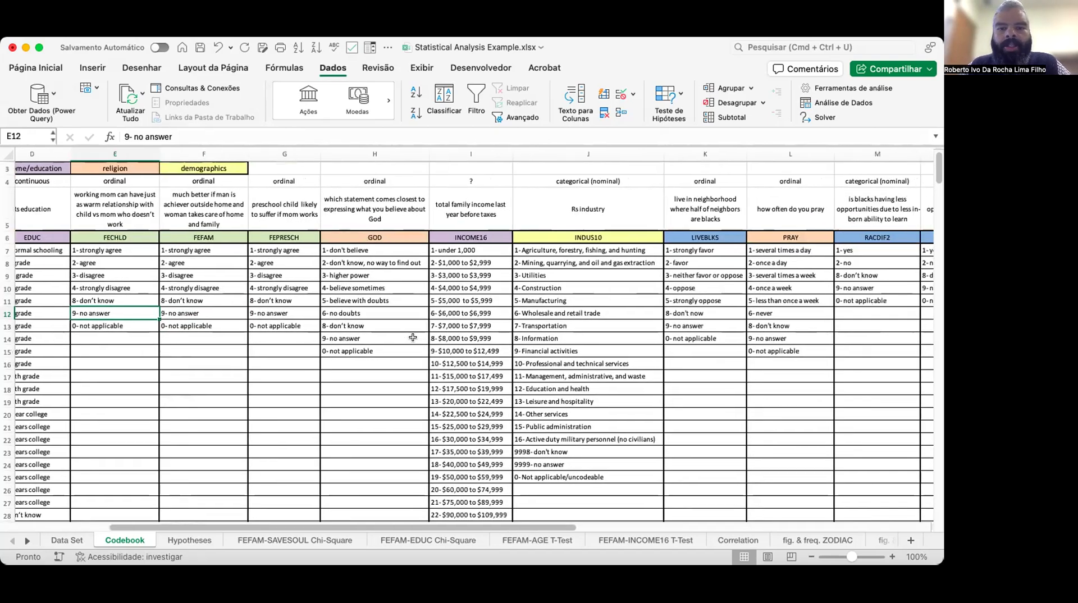
pyautogui.click(429, 258)
pyautogui.scroll(-5, 428, 369)
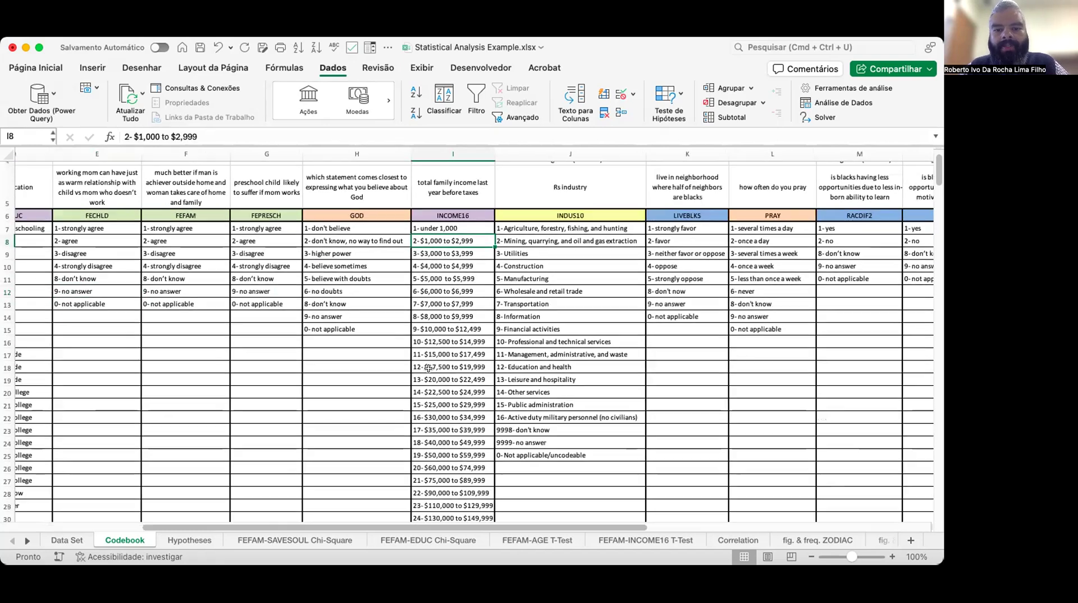
pyautogui.scroll(3, 428, 369)
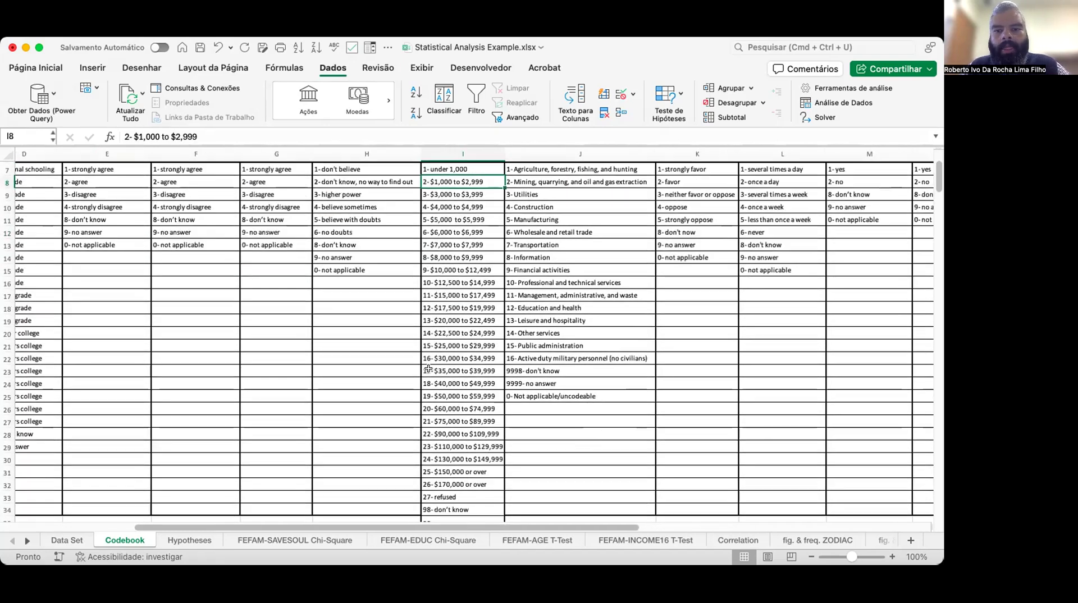
pyautogui.scroll(-1, 428, 368)
pyautogui.scroll(3, 428, 369)
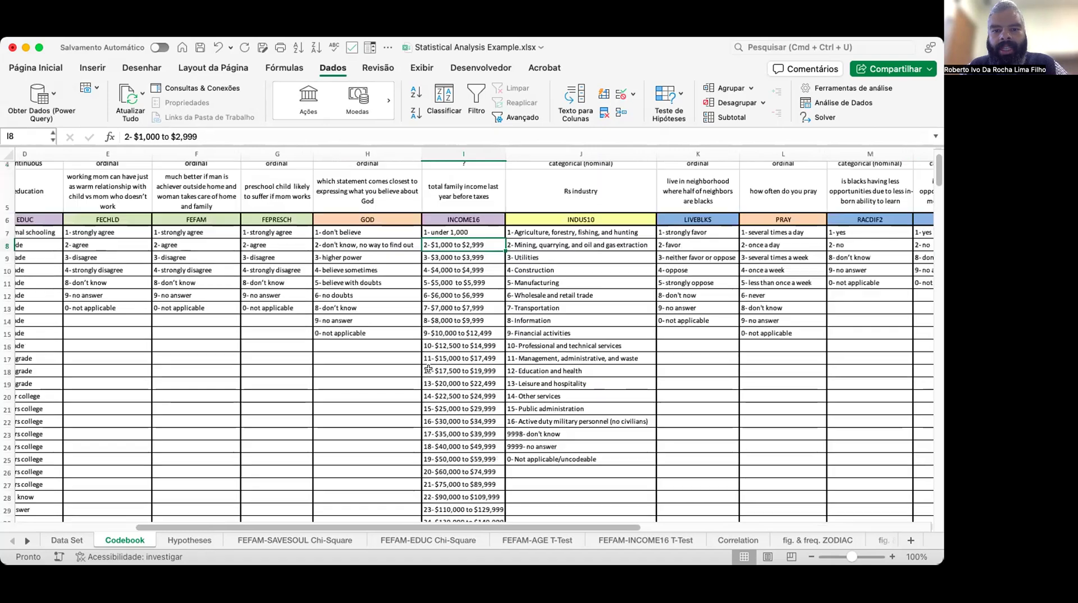
pyautogui.scroll(-1, 428, 368)
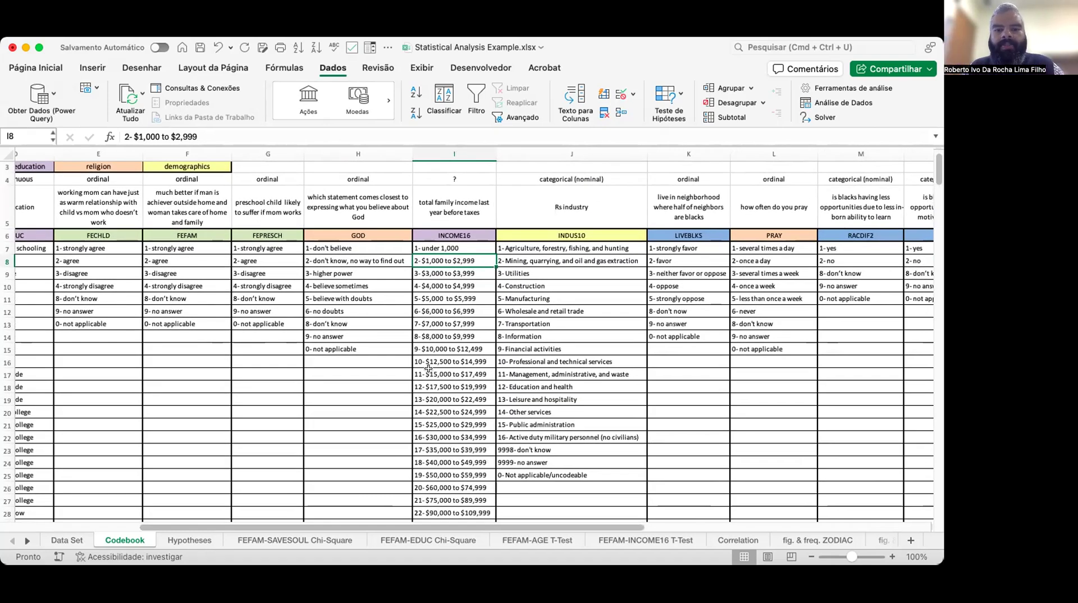
pyautogui.scroll(1, 429, 368)
pyautogui.hscroll(2, 429, 368)
pyautogui.hscroll(1, 429, 368)
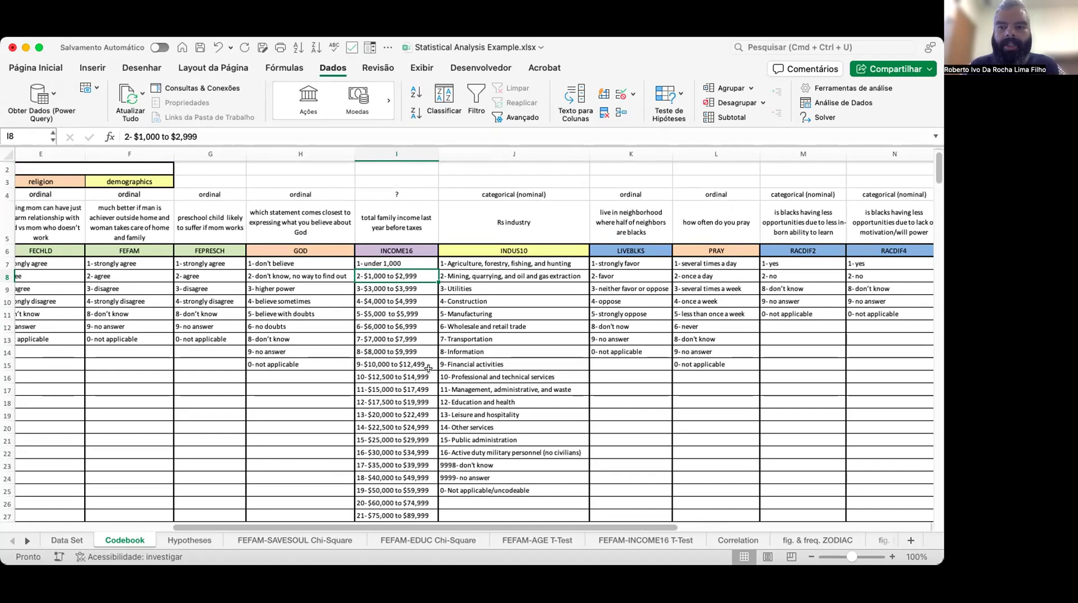
pyautogui.scroll(1, 428, 368)
pyautogui.hscroll(5, 428, 368)
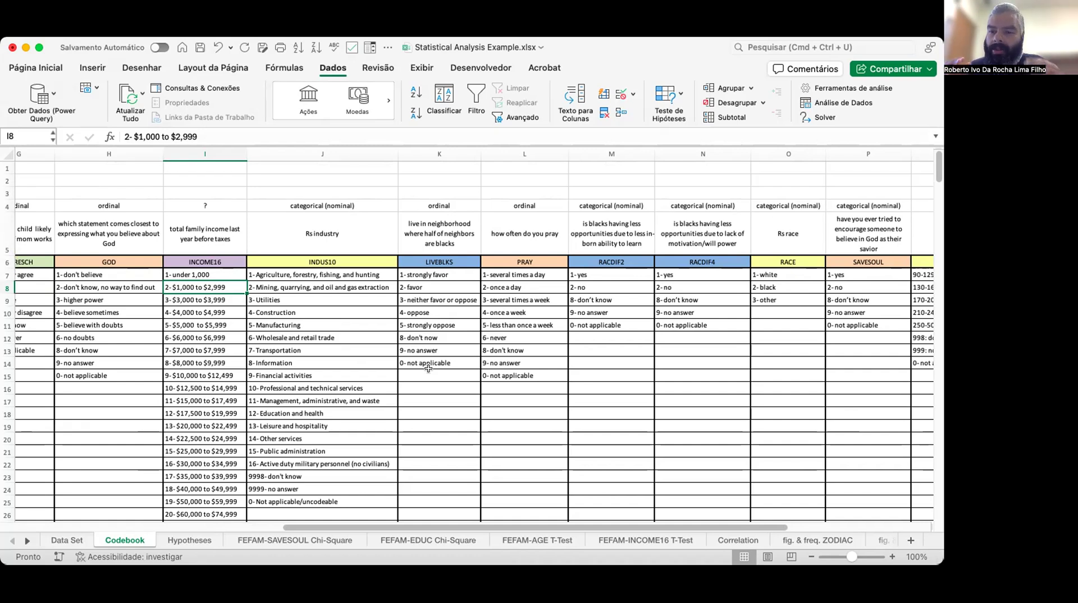
pyautogui.hscroll(3, 428, 368)
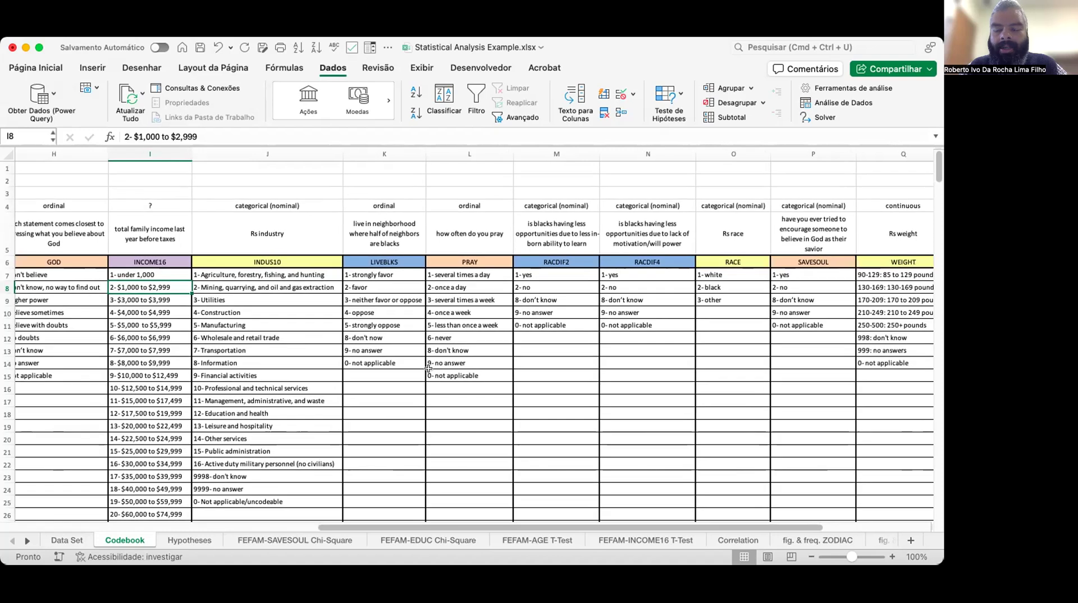
pyautogui.hscroll(5, 428, 367)
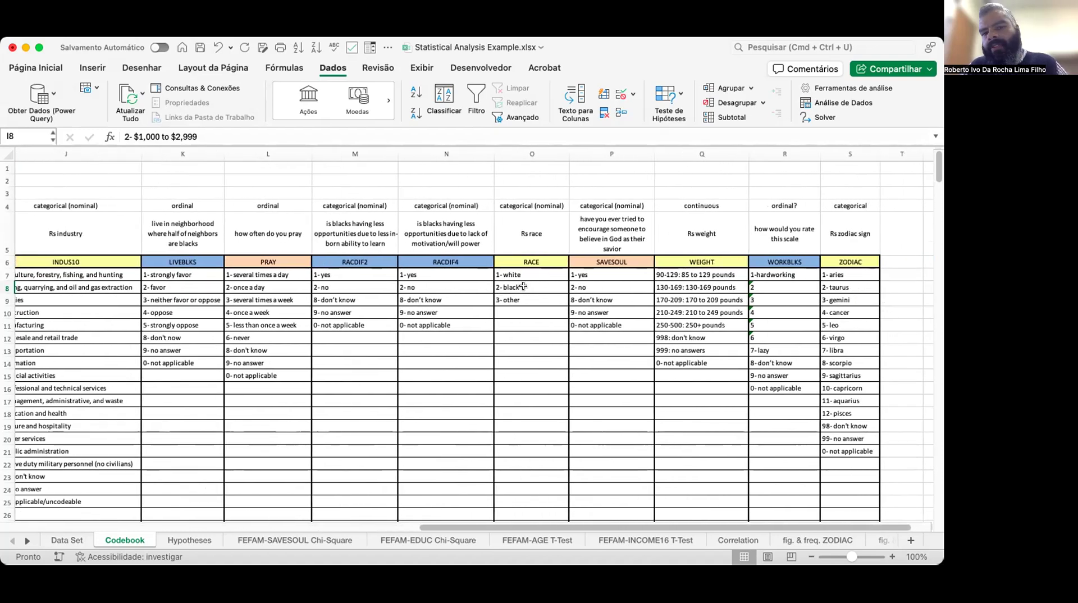
pyautogui.hscroll(-1, 523, 287)
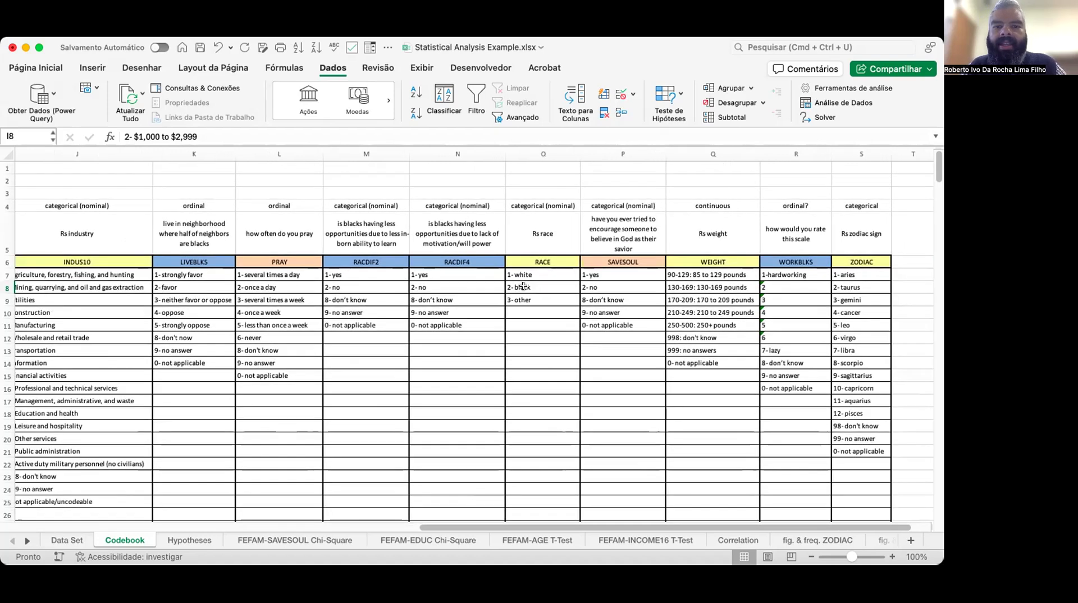
pyautogui.scroll(-1, 523, 287)
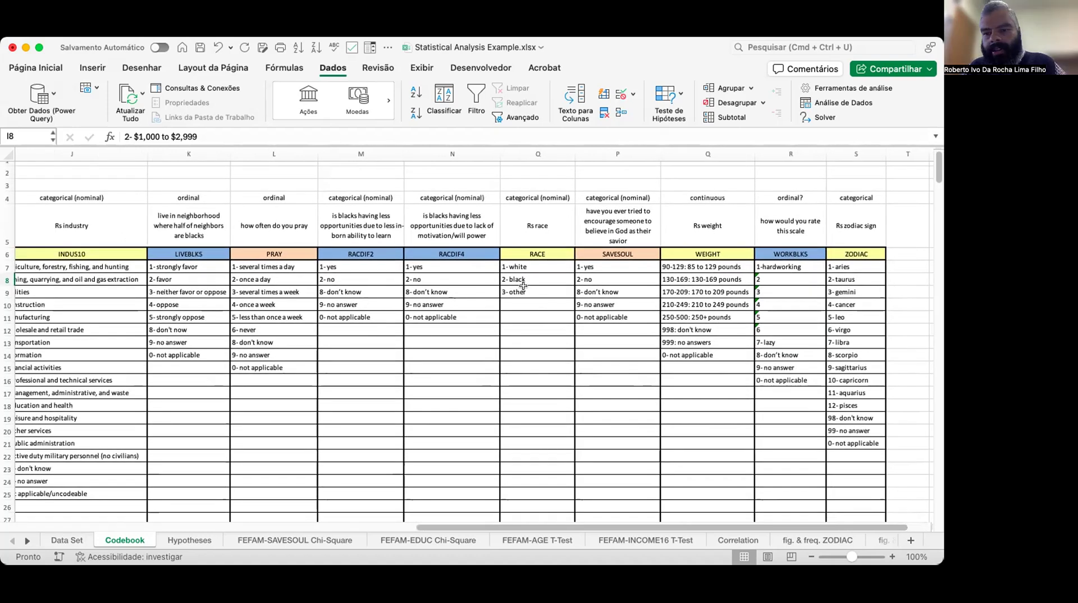
pyautogui.scroll(1, 523, 286)
pyautogui.hscroll(4, 523, 287)
pyautogui.hscroll(-4, 523, 286)
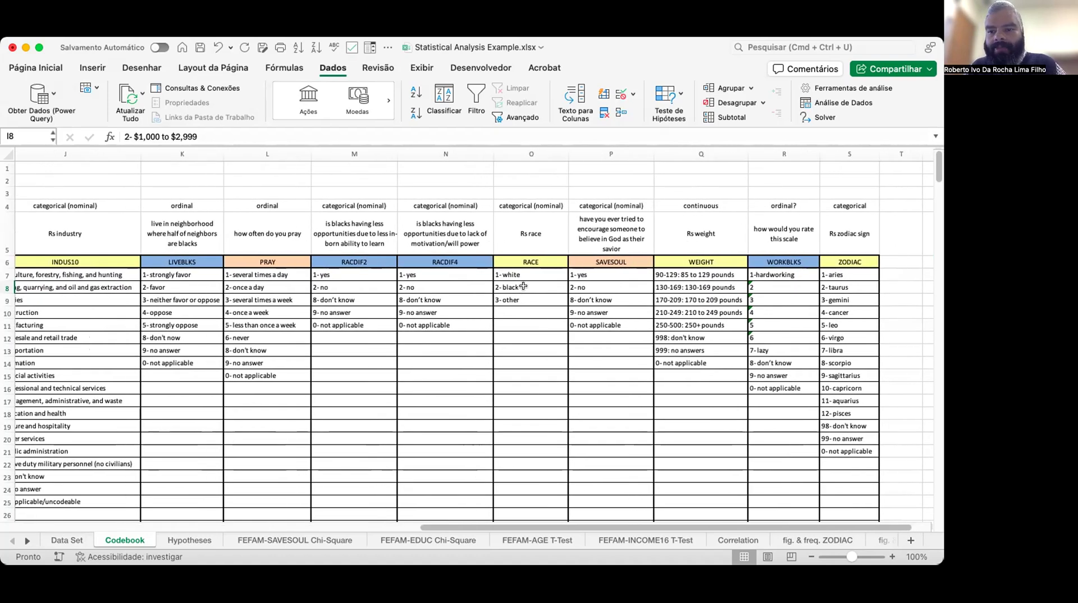
pyautogui.hscroll(-20, 523, 286)
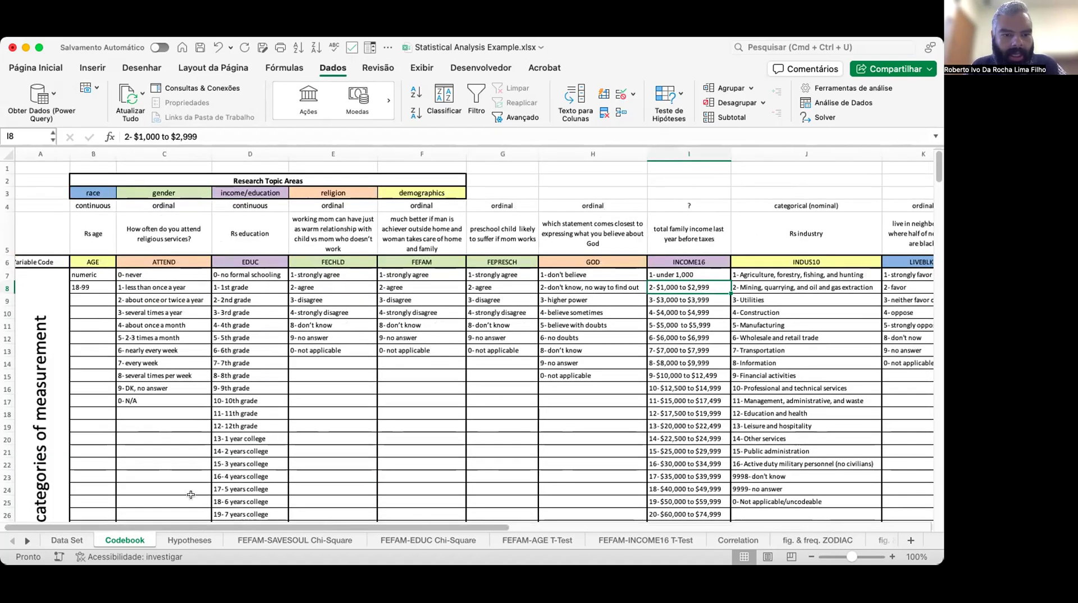
# Open the Hypotheses sheet and read the five hypotheses with their null, alternative, dependent and independent variables and coding.
pyautogui.click(193, 538)
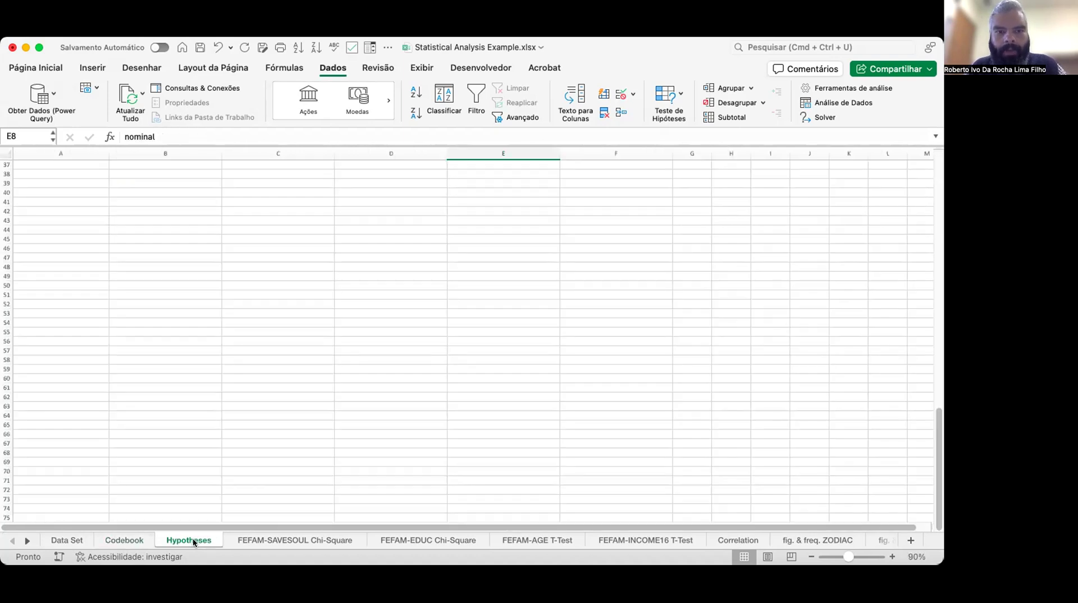
pyautogui.scroll(-1, 214, 393)
pyautogui.scroll(12, 214, 393)
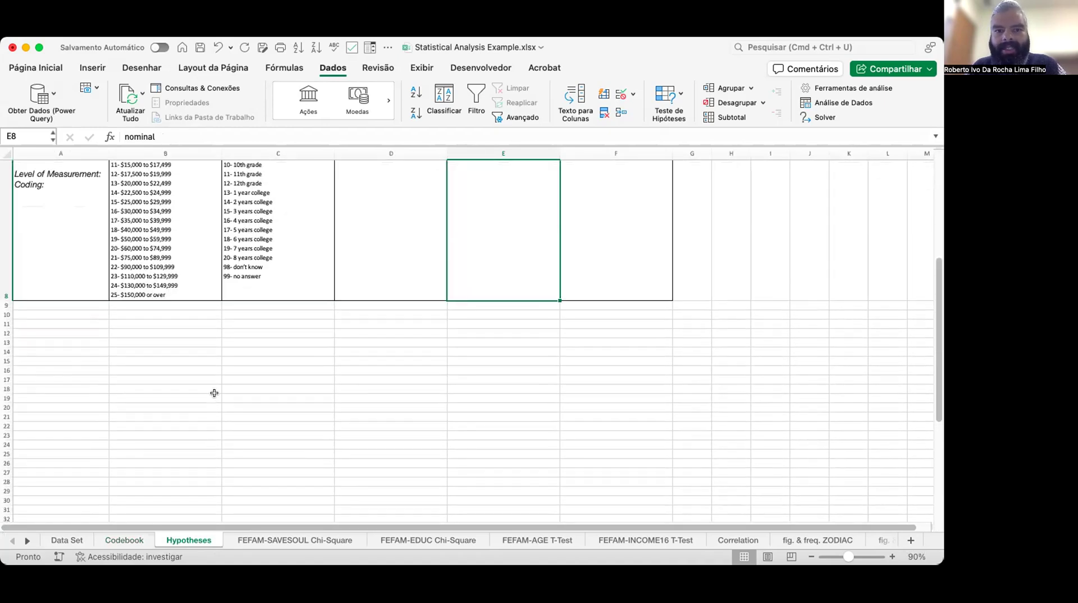
pyautogui.scroll(-1, 214, 394)
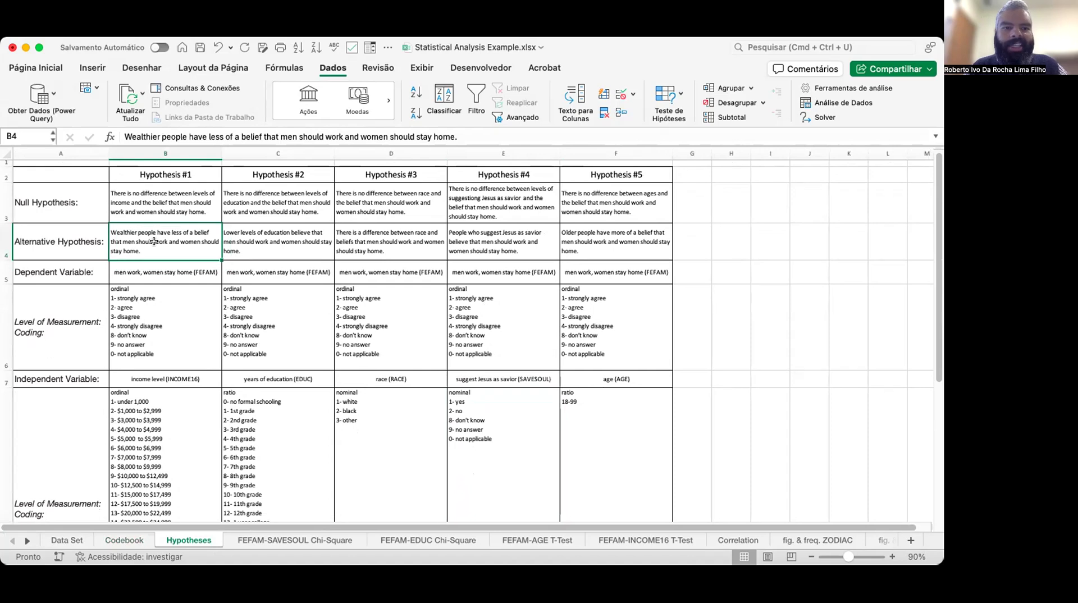
pyautogui.press('Up')
pyautogui.press('Left')
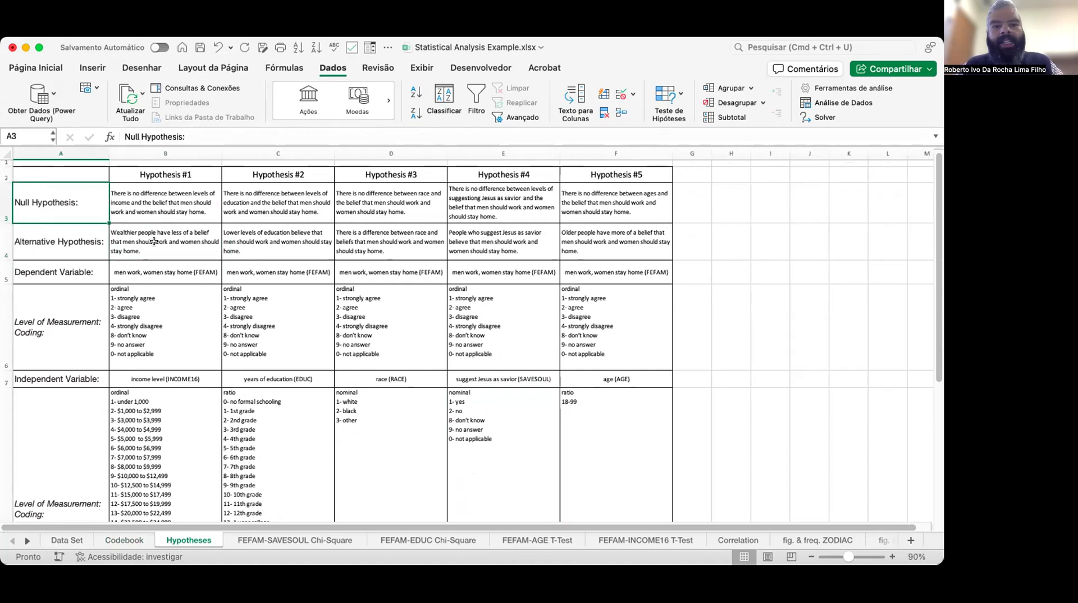
pyautogui.press('Right')
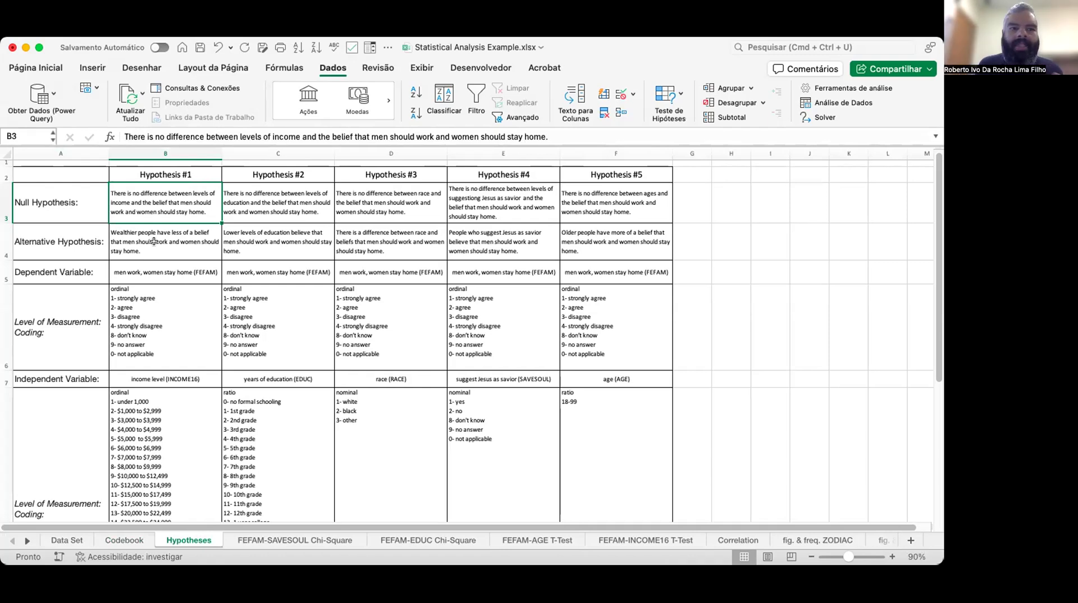
pyautogui.press('Left')
pyautogui.press('Right')
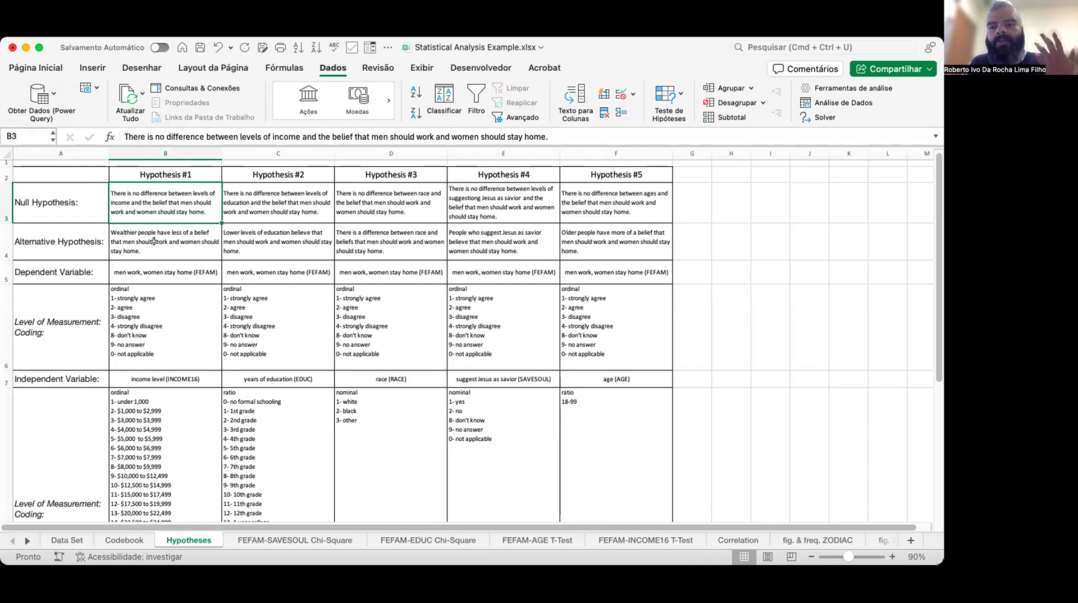
pyautogui.press('Down')
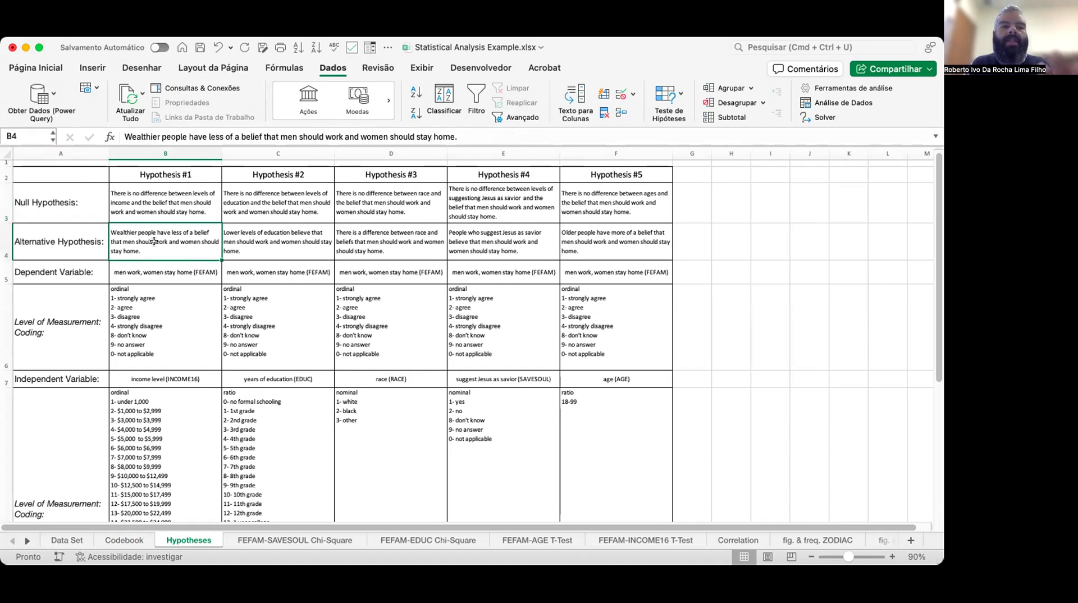
pyautogui.press('Left')
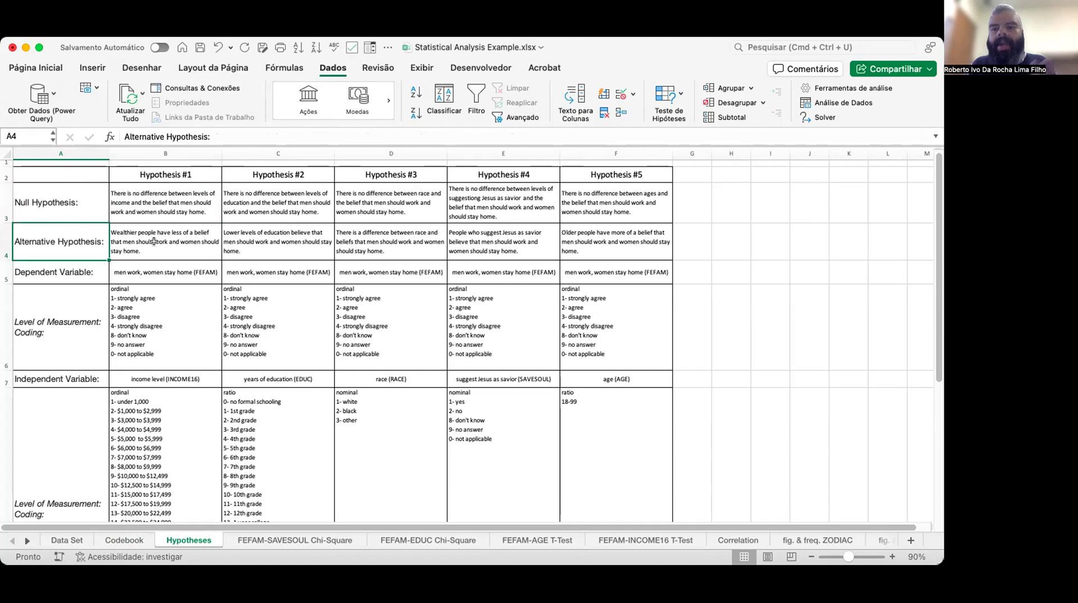
pyautogui.press('Down')
pyautogui.press('Down')
pyautogui.press('Right')
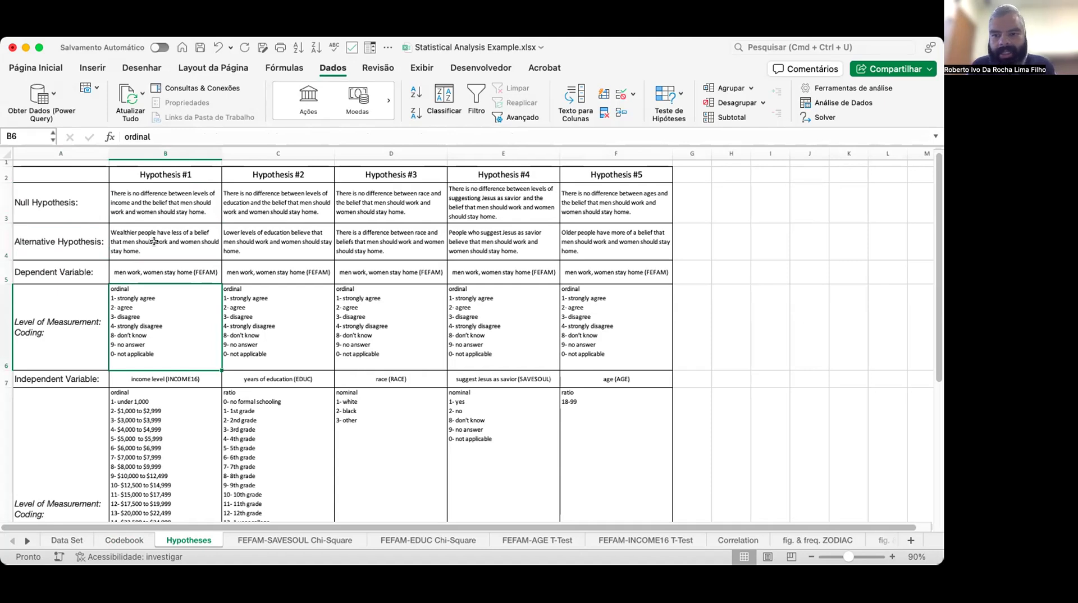
pyautogui.press('Down')
pyautogui.press('Down')
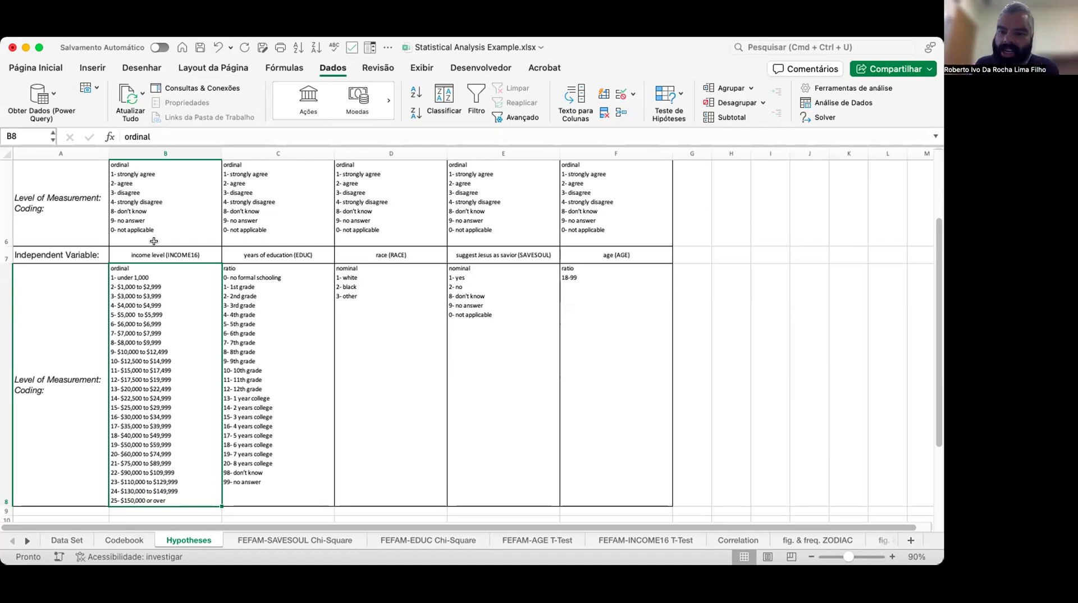
pyautogui.scroll(5, 154, 241)
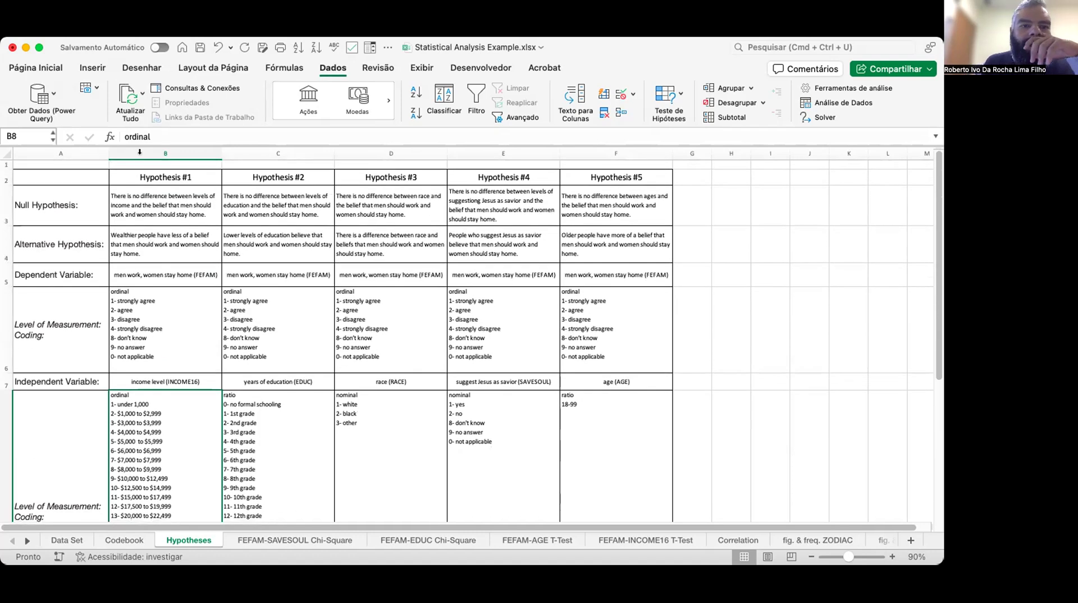
pyautogui.click(163, 212)
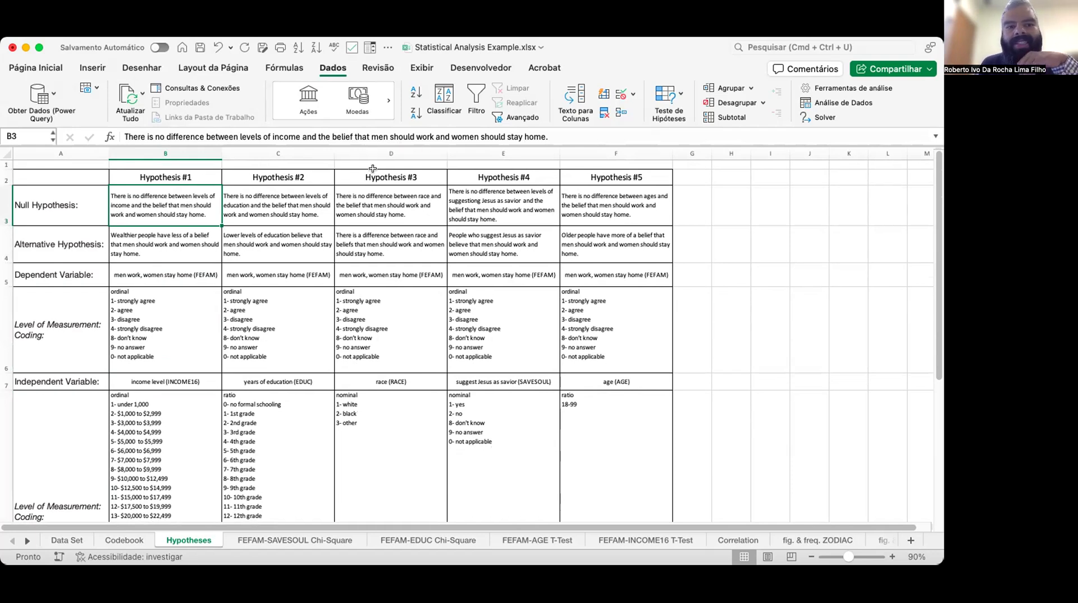
pyautogui.scroll(-1, 351, 188)
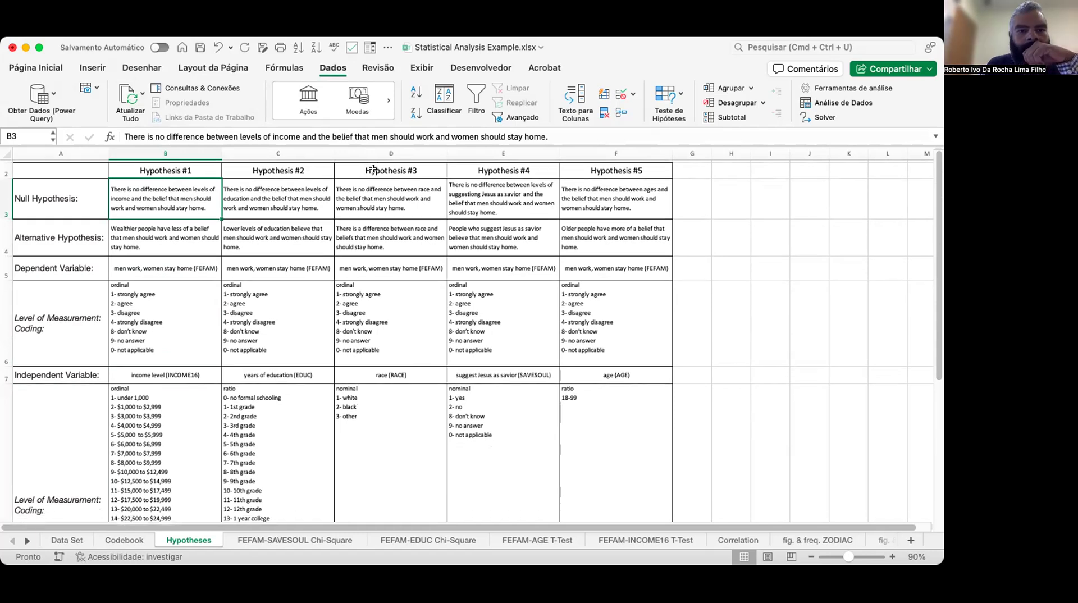
pyautogui.click(200, 313)
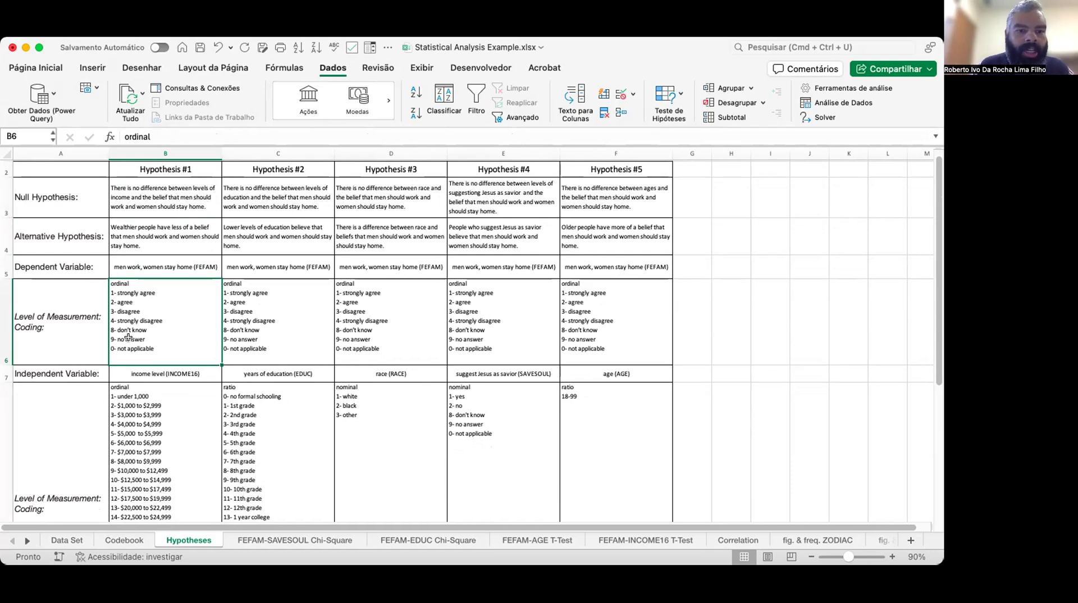
pyautogui.scroll(-1, 128, 337)
pyautogui.click(136, 410)
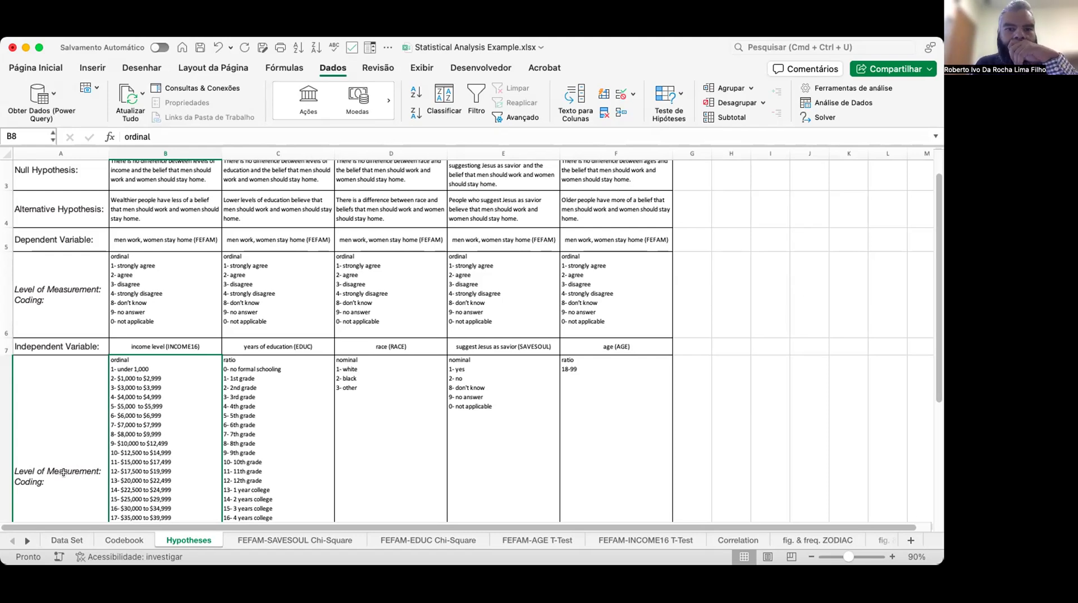
# Return to the Data Set sheet and examine its columns of coded and recoded survey variables from cell A1.
pyautogui.click(67, 539)
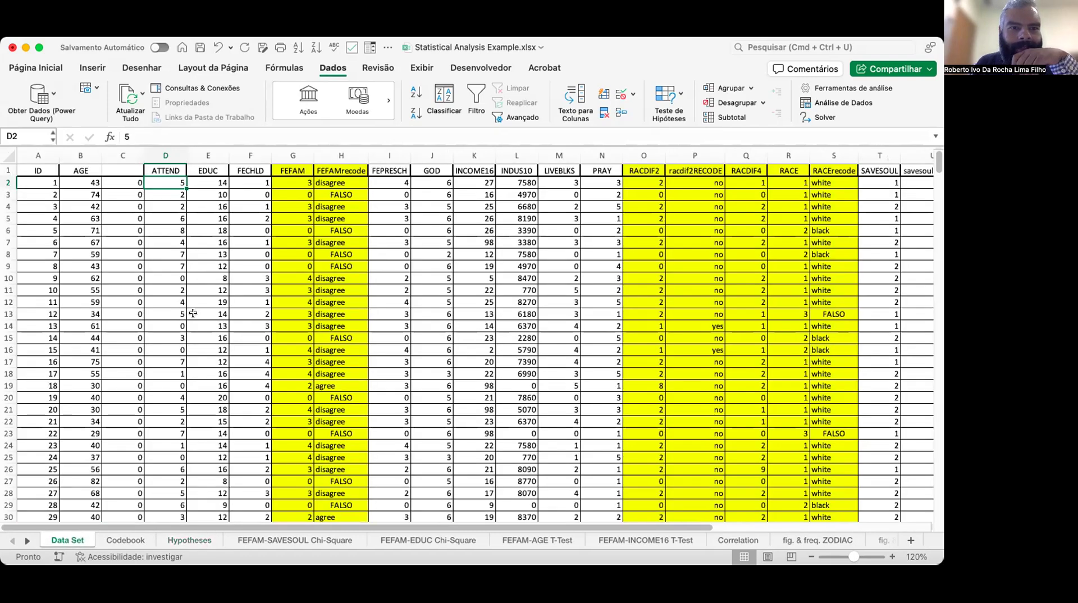
pyautogui.scroll(-1, 193, 313)
pyautogui.press('Up')
pyautogui.press('Left')
pyautogui.press('Left')
pyautogui.press('Left')
pyautogui.press('Down')
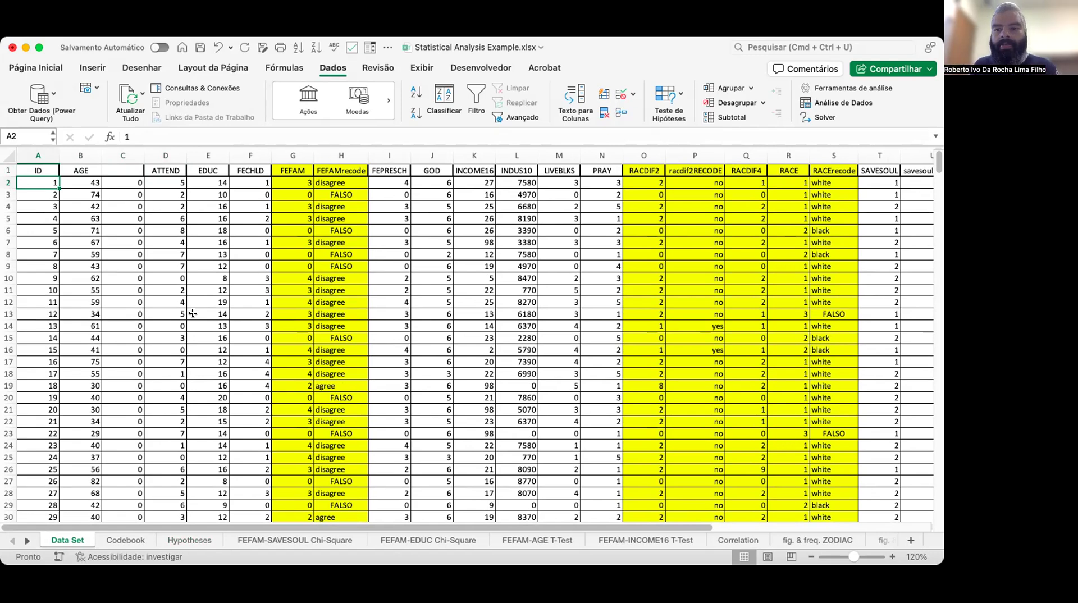
pyautogui.scroll(1, 192, 313)
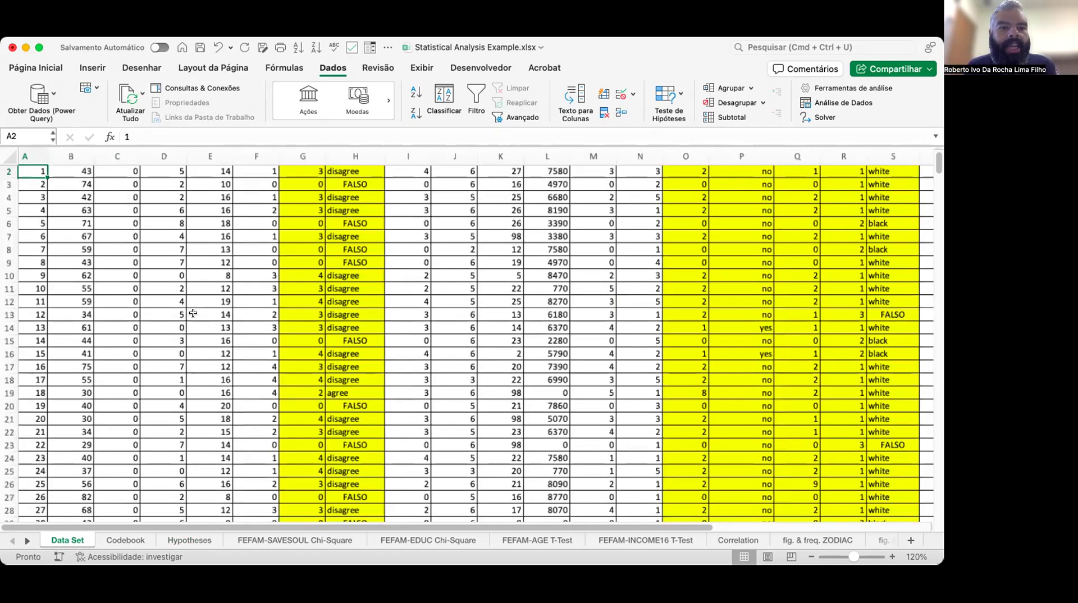
pyautogui.scroll(3, 192, 313)
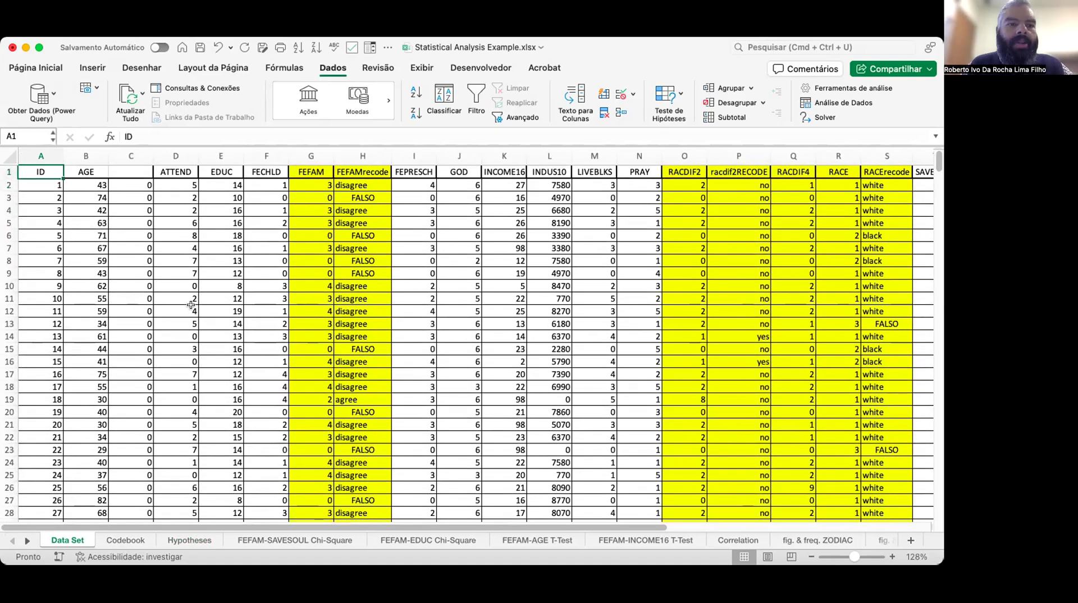
# Examine the Data Set's ID, AGE and neighbouring columns cell by cell, enlarging the sheet view.
pyautogui.press('Up')
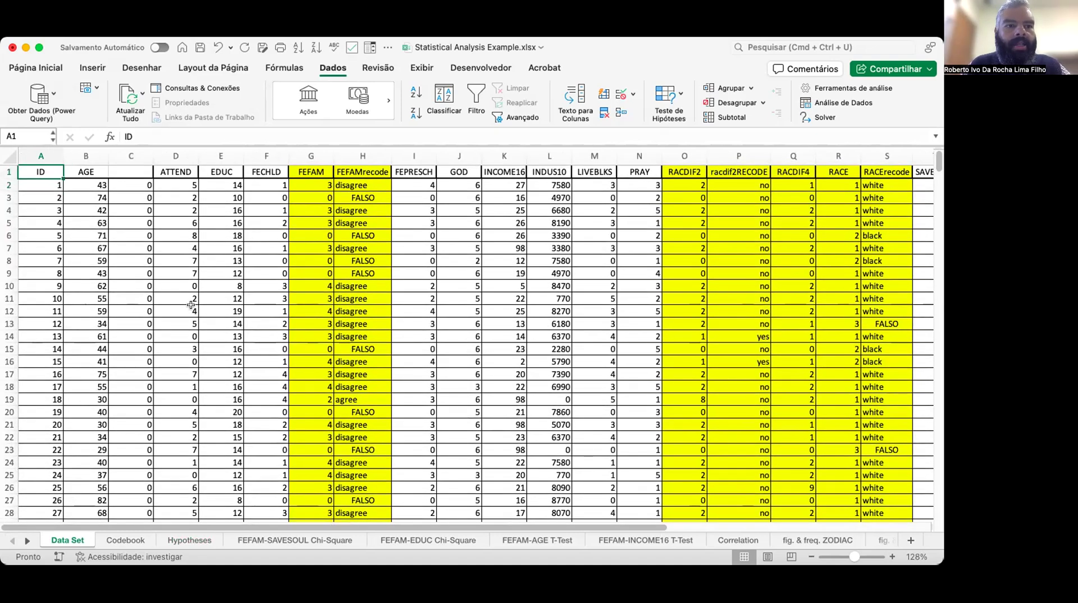
pyautogui.press('Right')
pyautogui.press('Down')
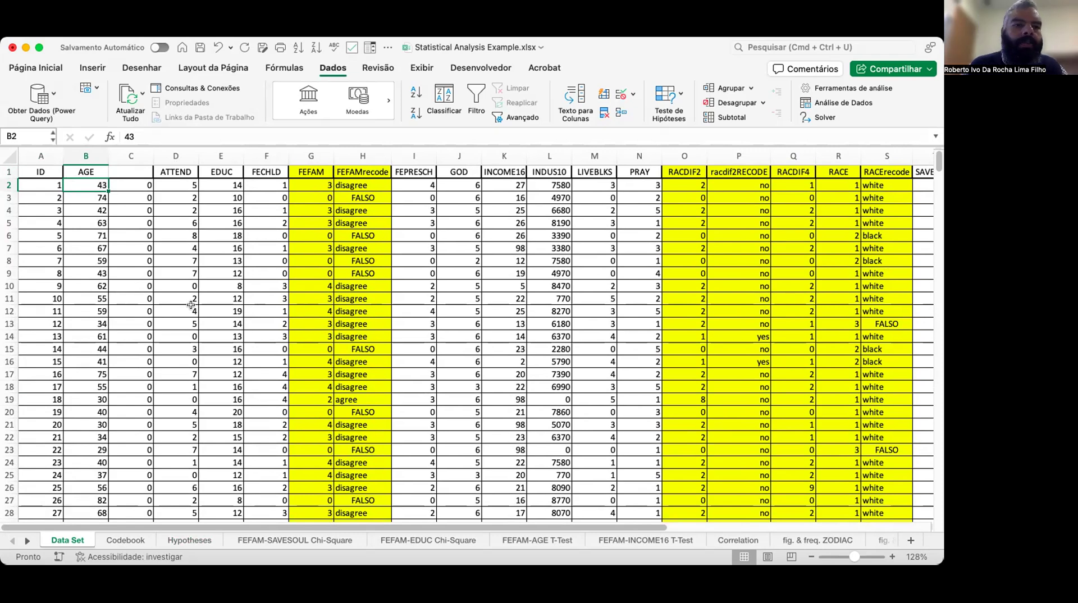
pyautogui.press('Up')
pyautogui.press('Down')
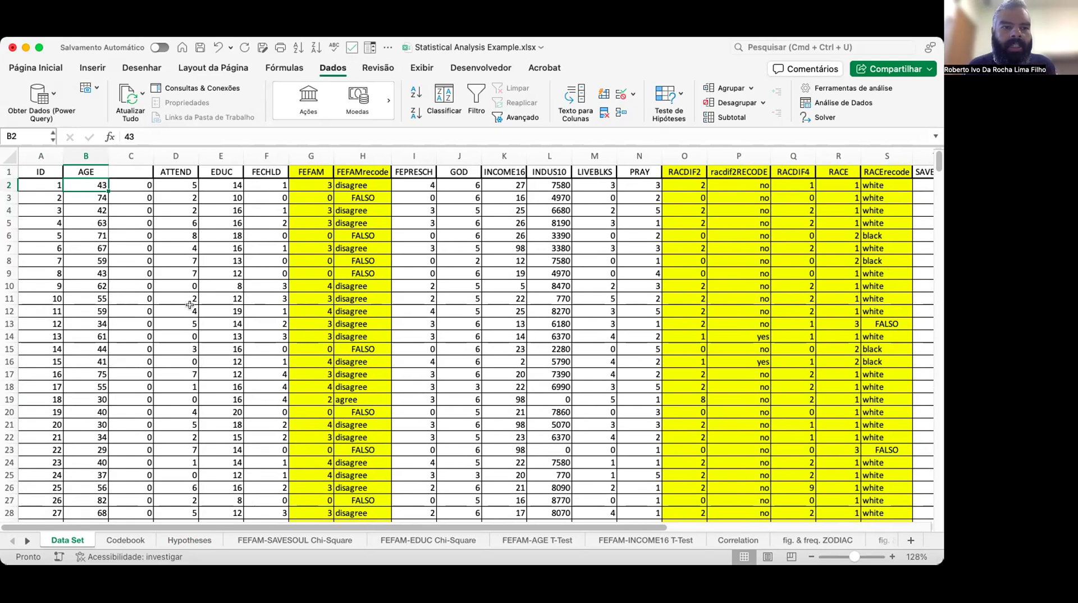
pyautogui.scroll(1, 191, 305)
pyautogui.scroll(1, 211, 328)
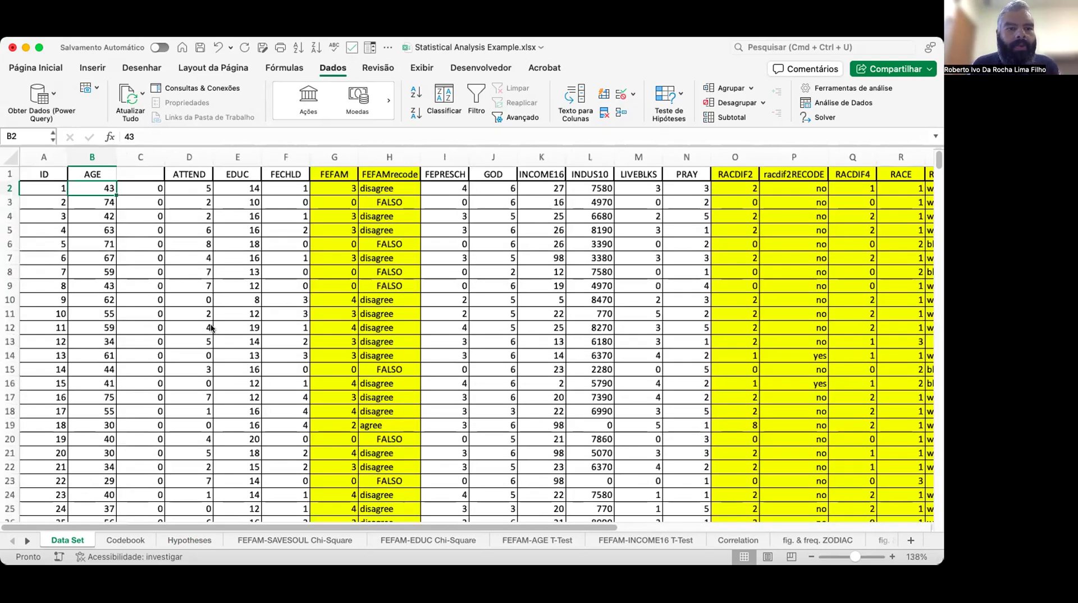
pyautogui.press('Up')
pyautogui.press('Down')
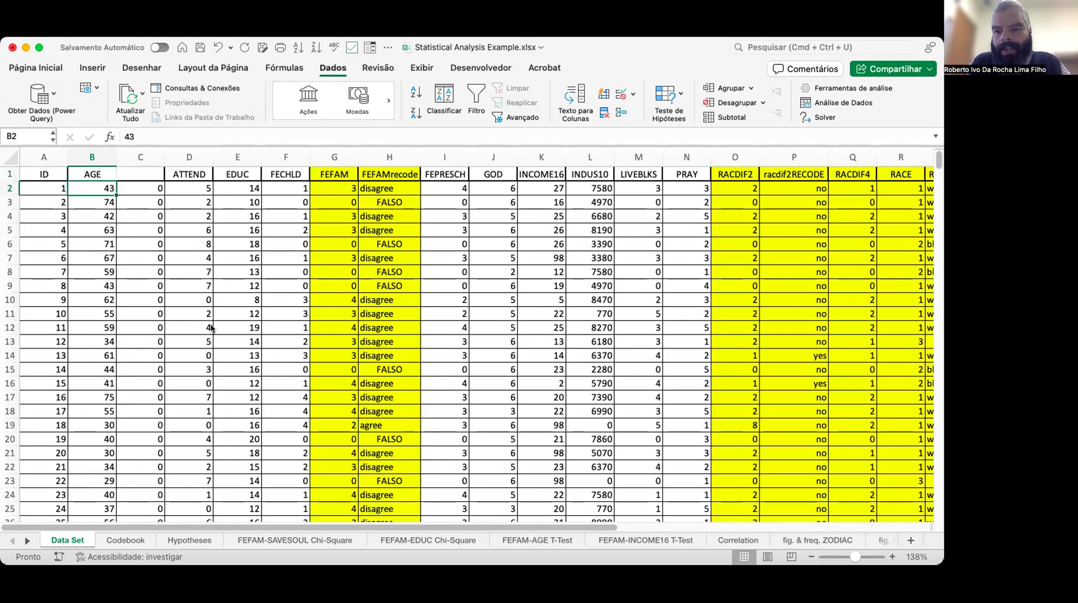
pyautogui.press('Right')
# Insert a new blank worksheet column in place of column C, between AGE and the existing column.
pyautogui.press('Up')
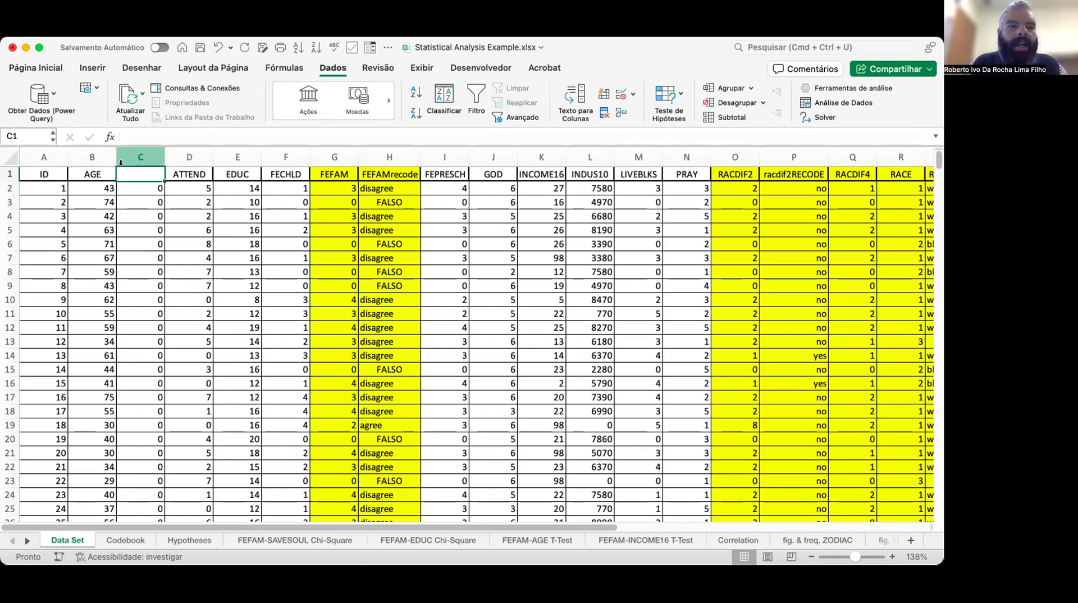
pyautogui.click(140, 157)
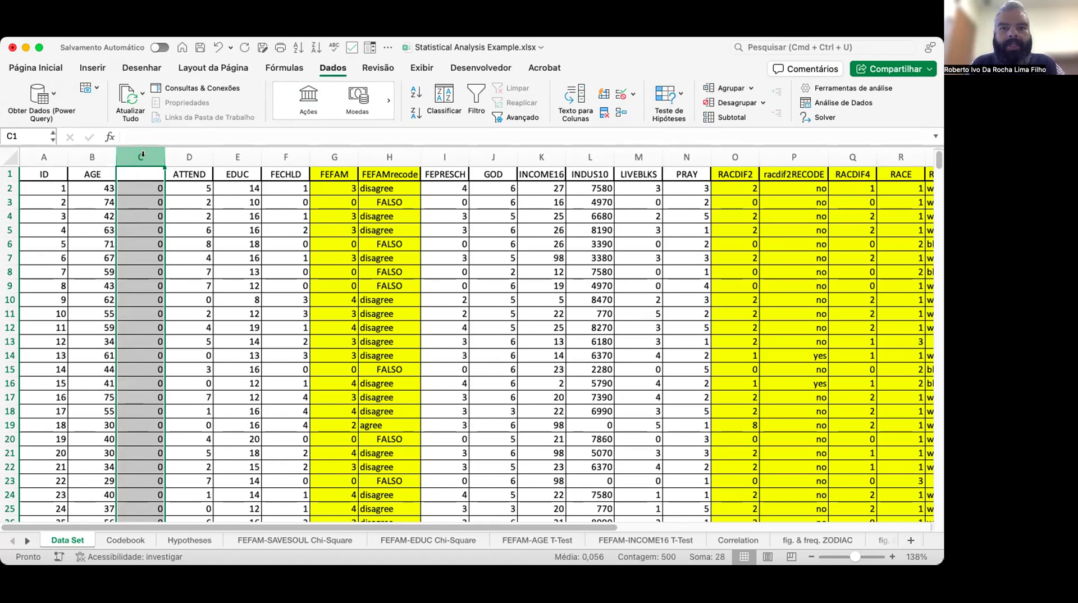
pyautogui.click(92, 69)
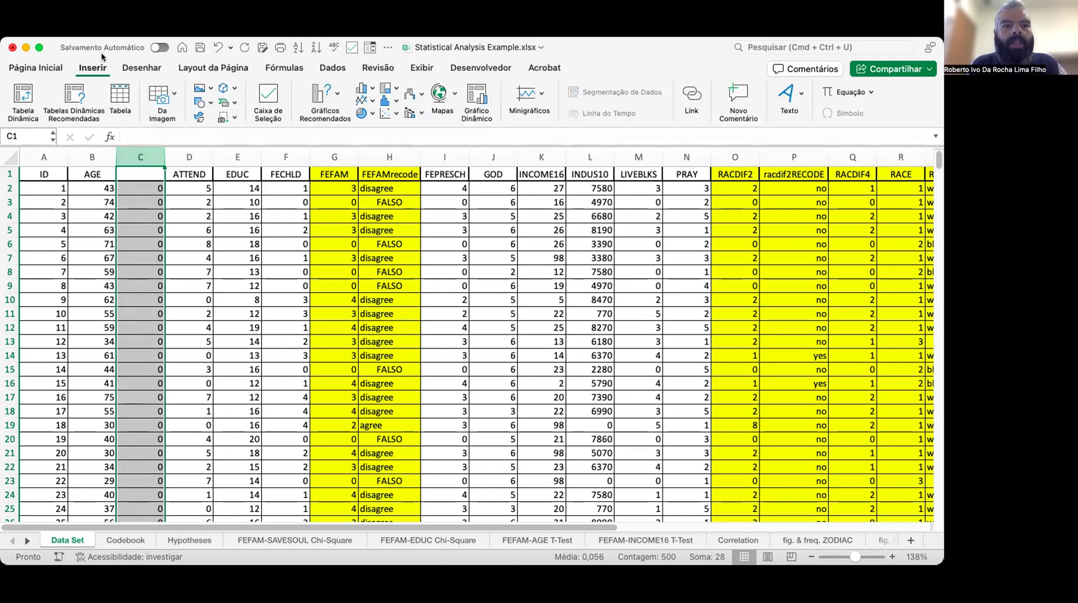
pyautogui.click(26, 69)
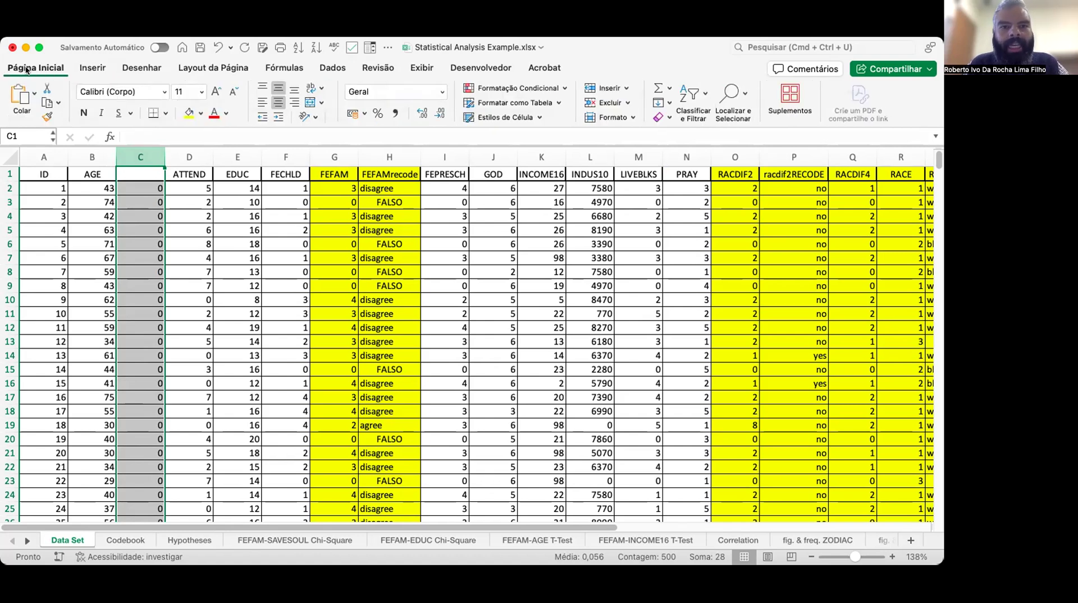
pyautogui.click(626, 88)
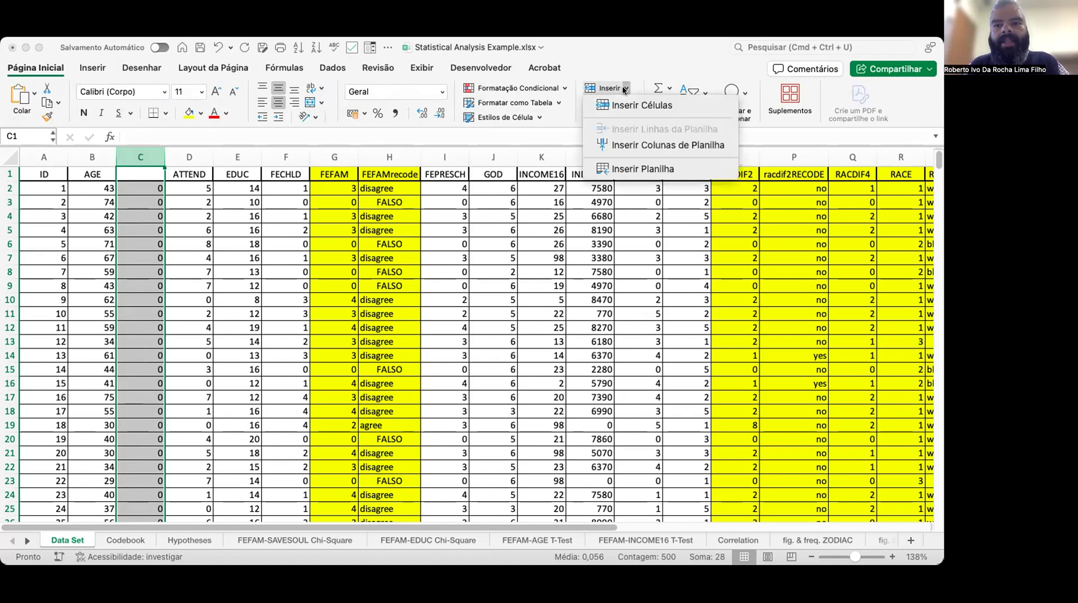
pyautogui.click(662, 146)
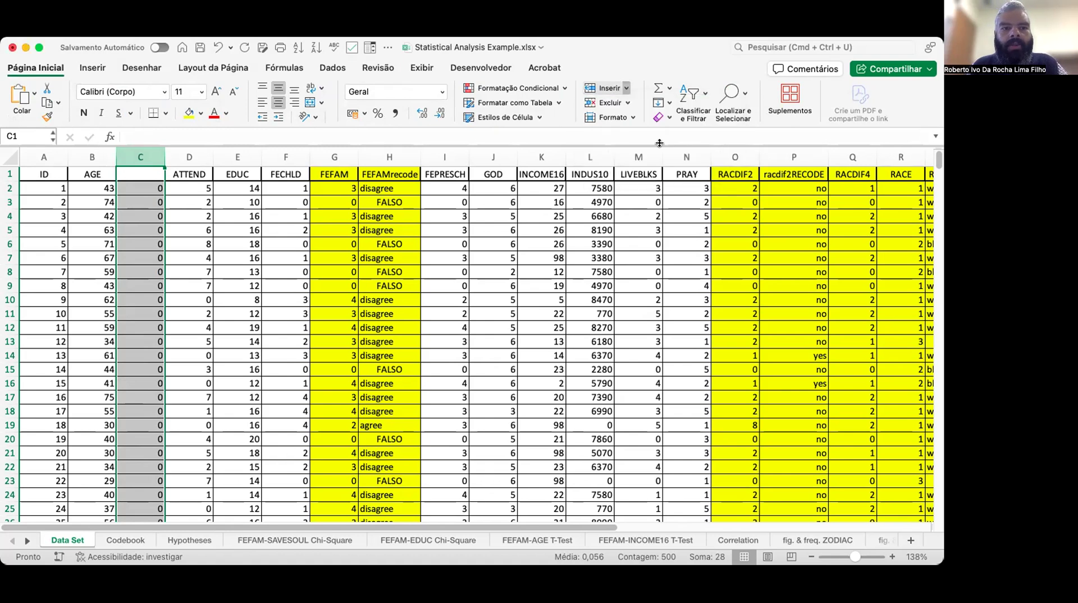
# Enter the formula =SE($B2=43;1;0) in C2 to flag rows whose AGE equals 43.
pyautogui.press('Down')
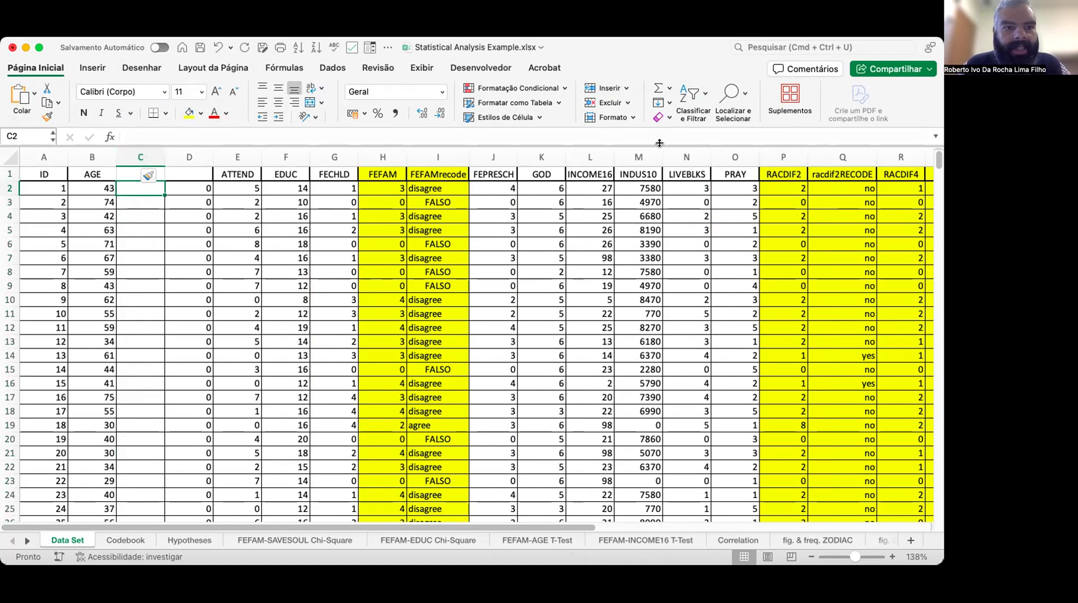
pyautogui.press('Right')
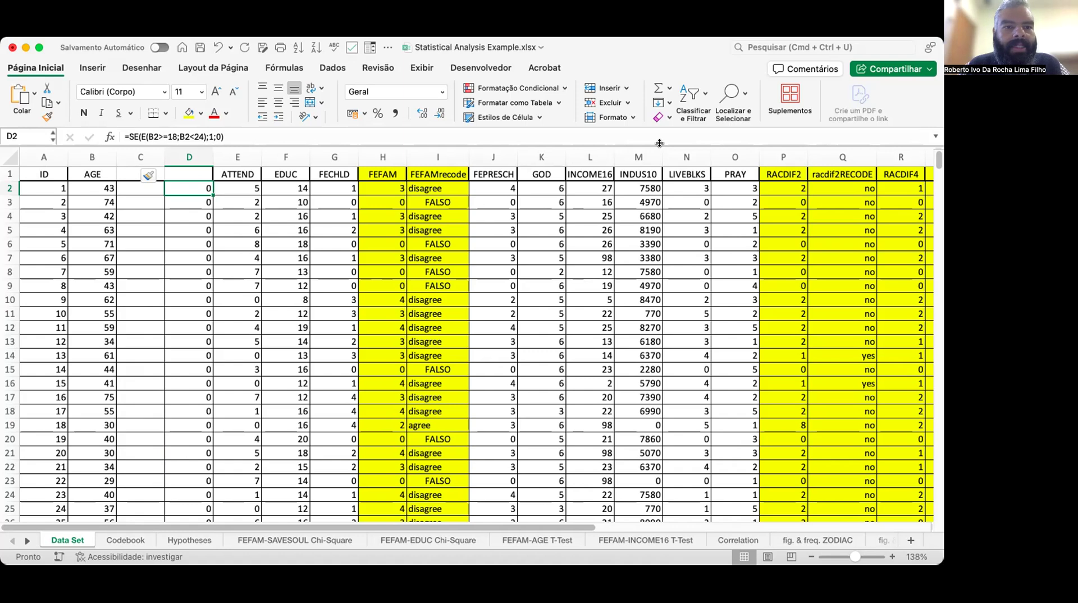
pyautogui.click(136, 185)
pyautogui.write('=')
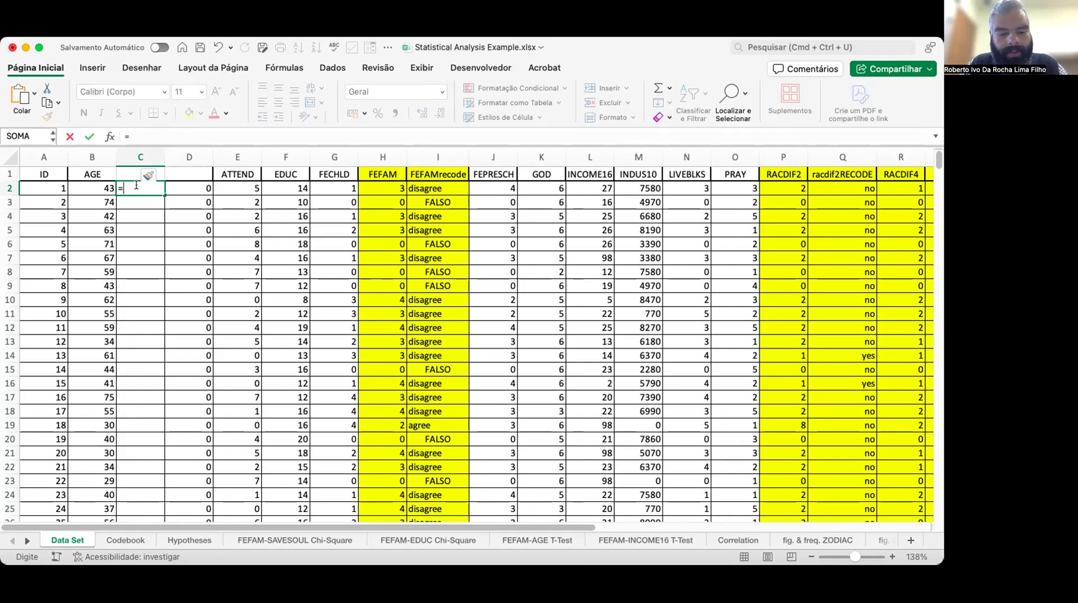
pyautogui.write('se')
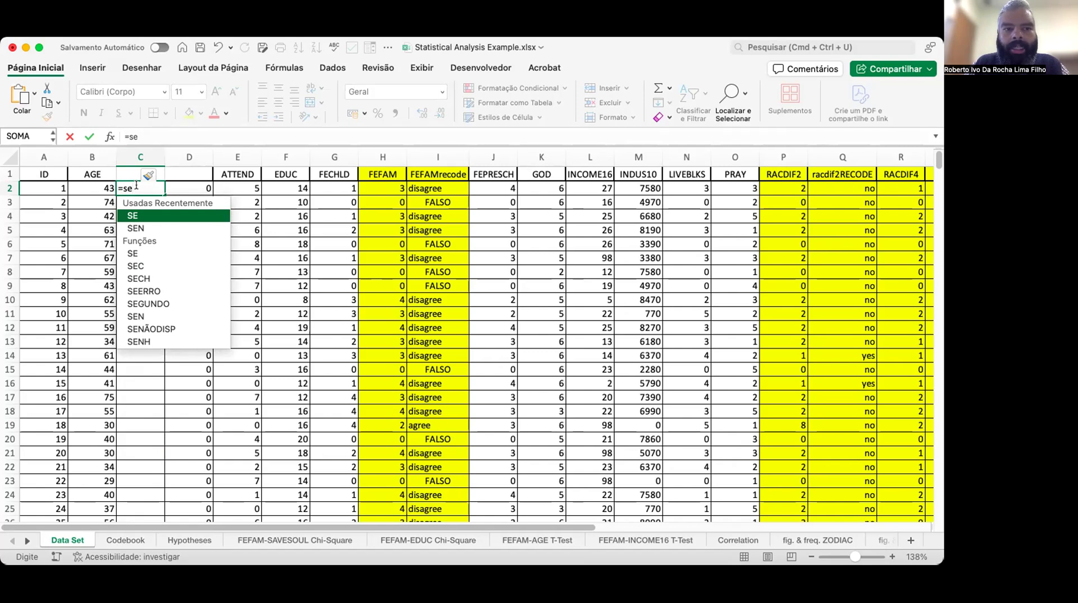
pyautogui.write('(')
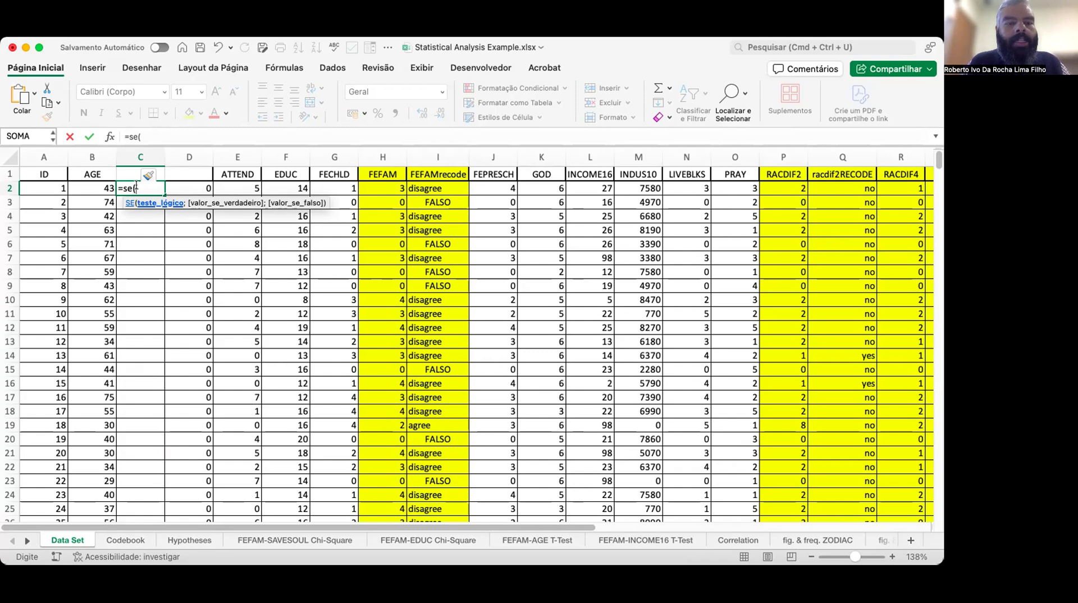
pyautogui.click(90, 186)
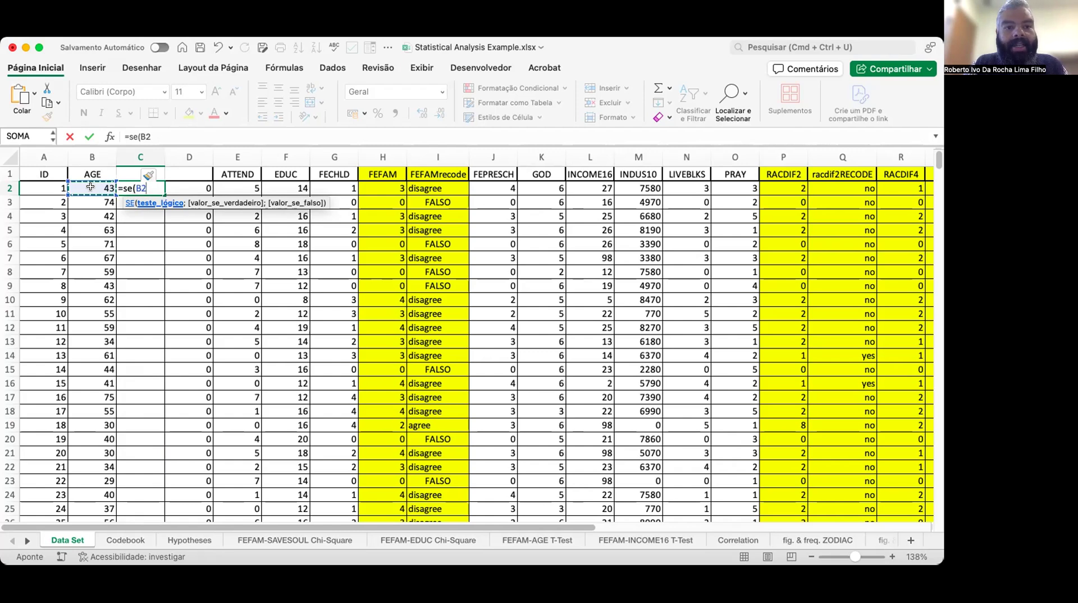
pyautogui.press('BackSpace')
pyautogui.press('BackSpace')
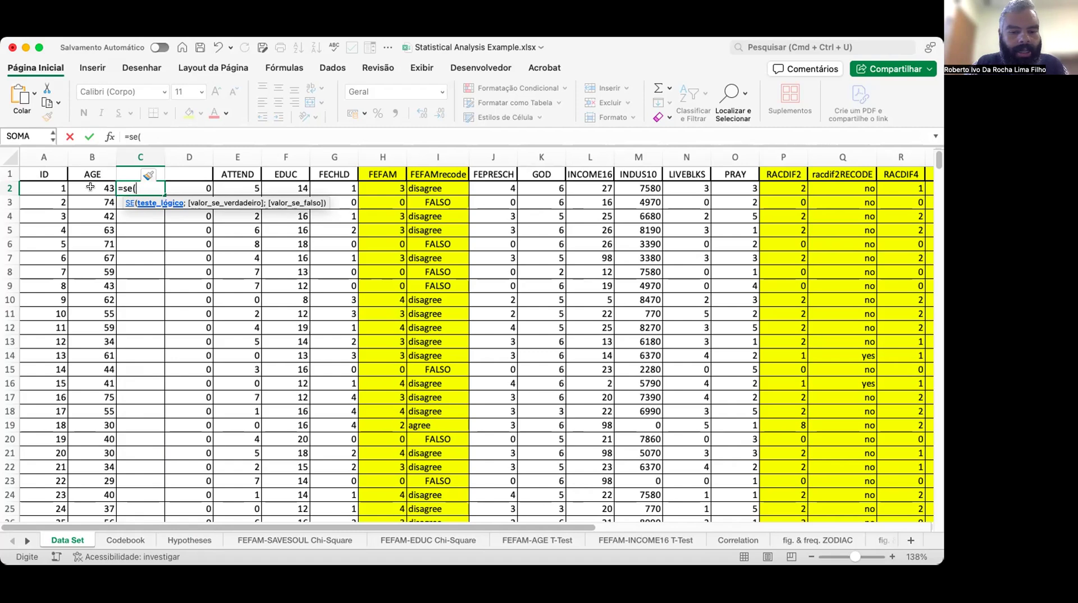
pyautogui.write('$B')
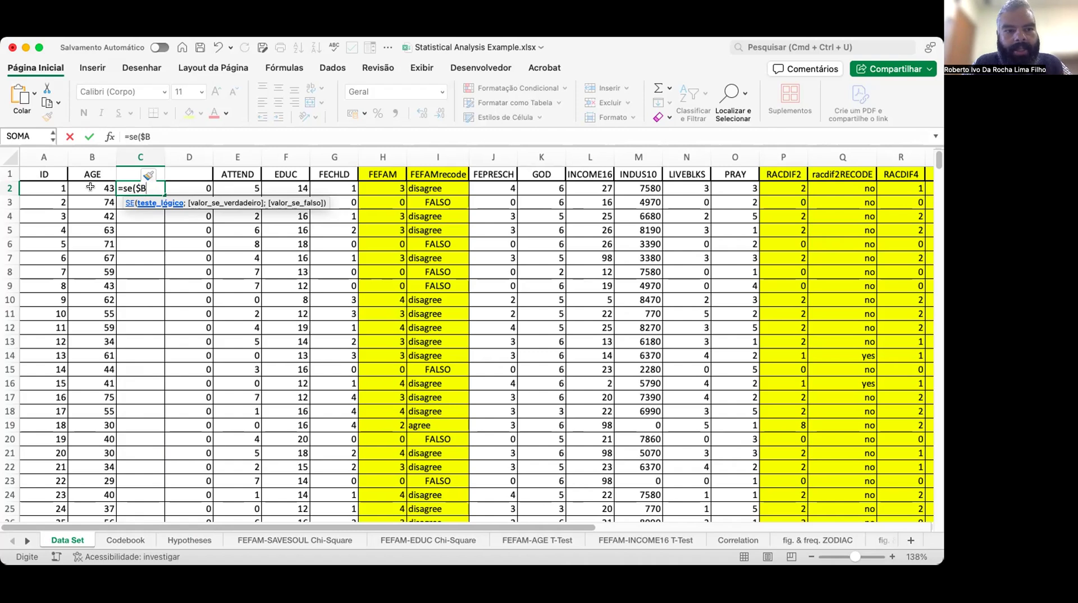
pyautogui.write('2=')
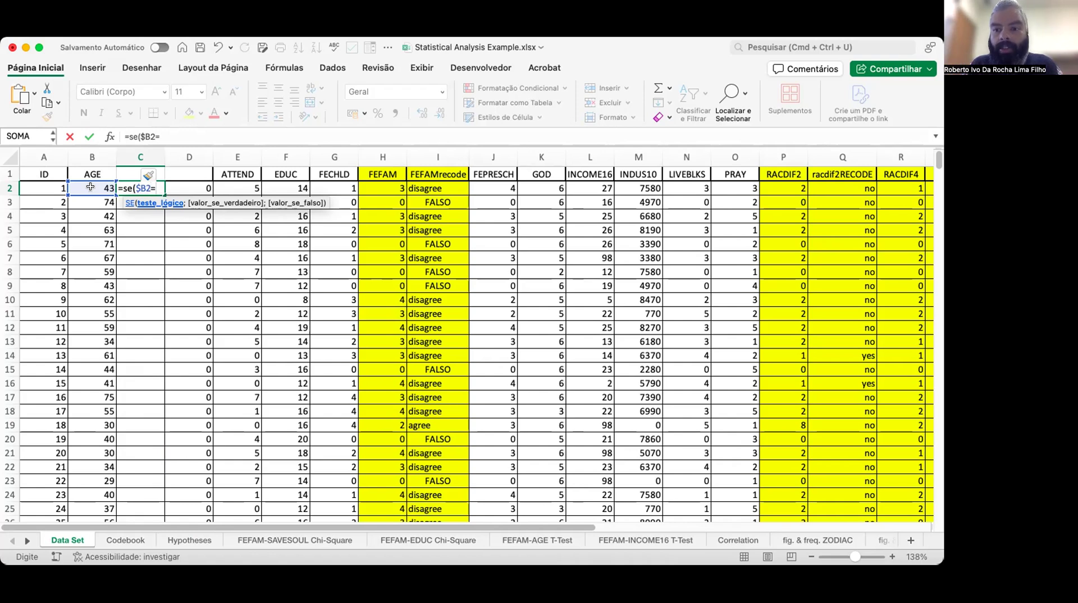
pyautogui.write('43')
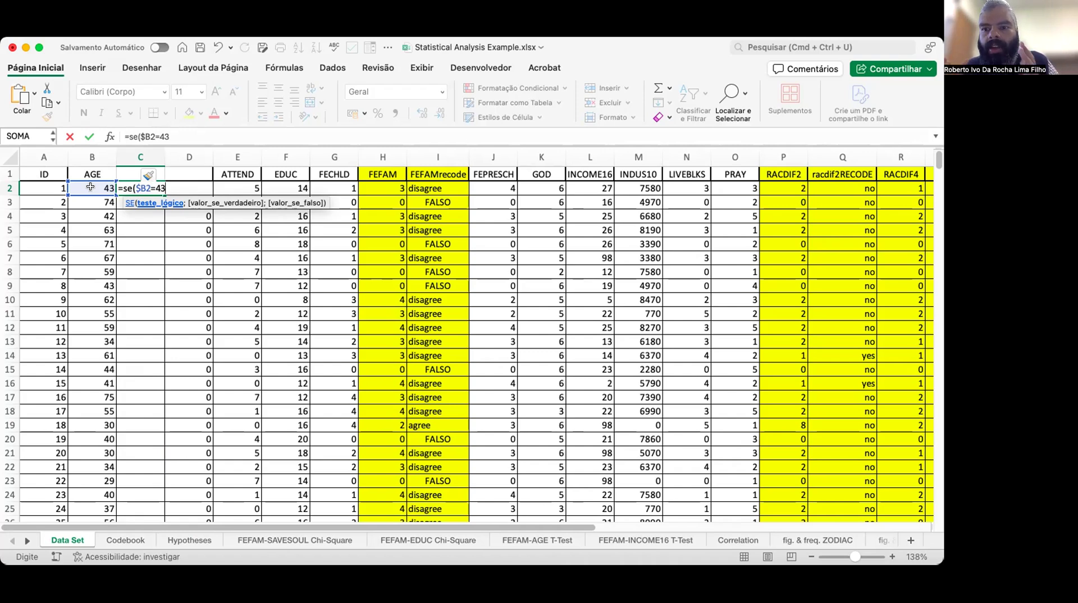
pyautogui.write(';')
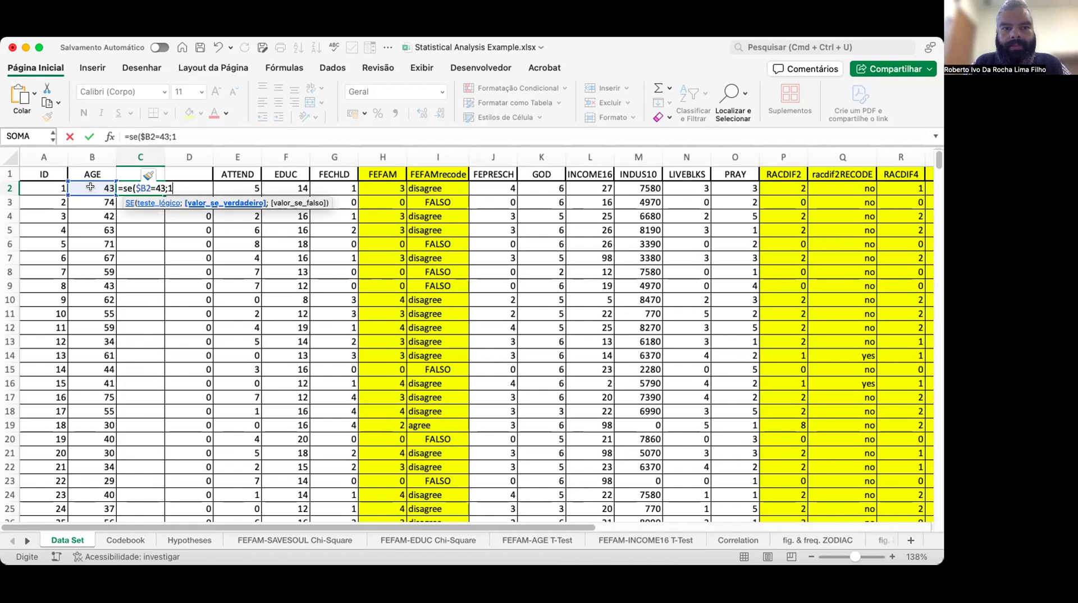
pyautogui.write('1;0')
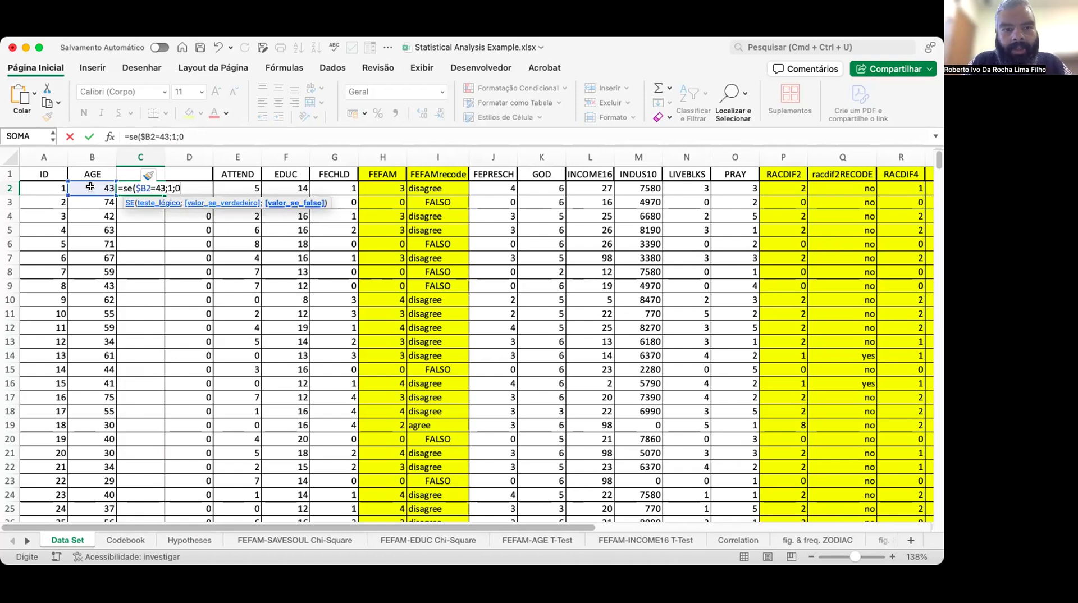
pyautogui.write(')')
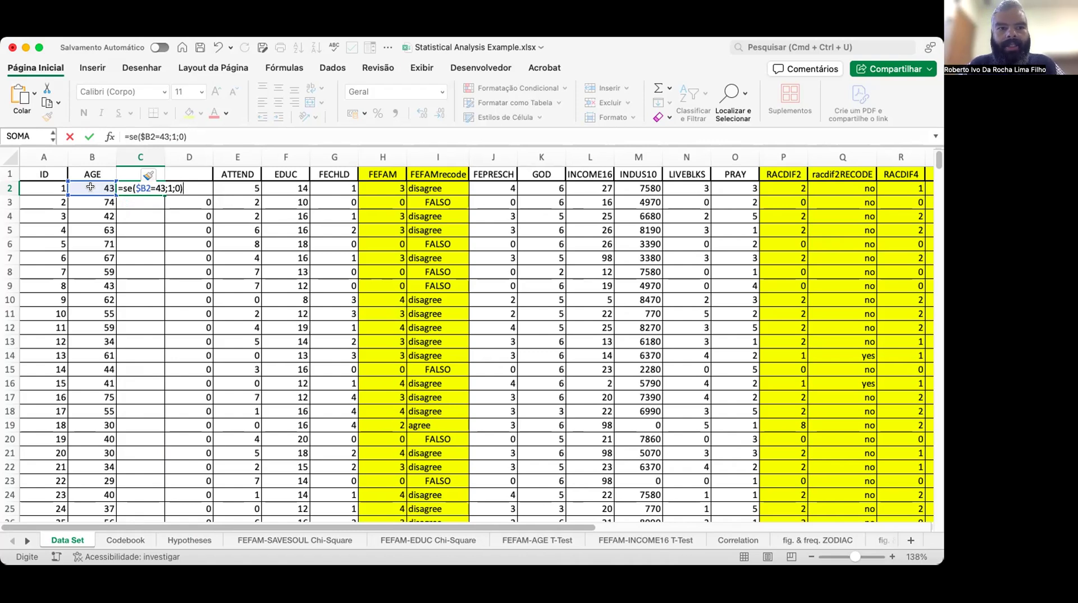
pyautogui.hotkey('ctrl', 'Return')
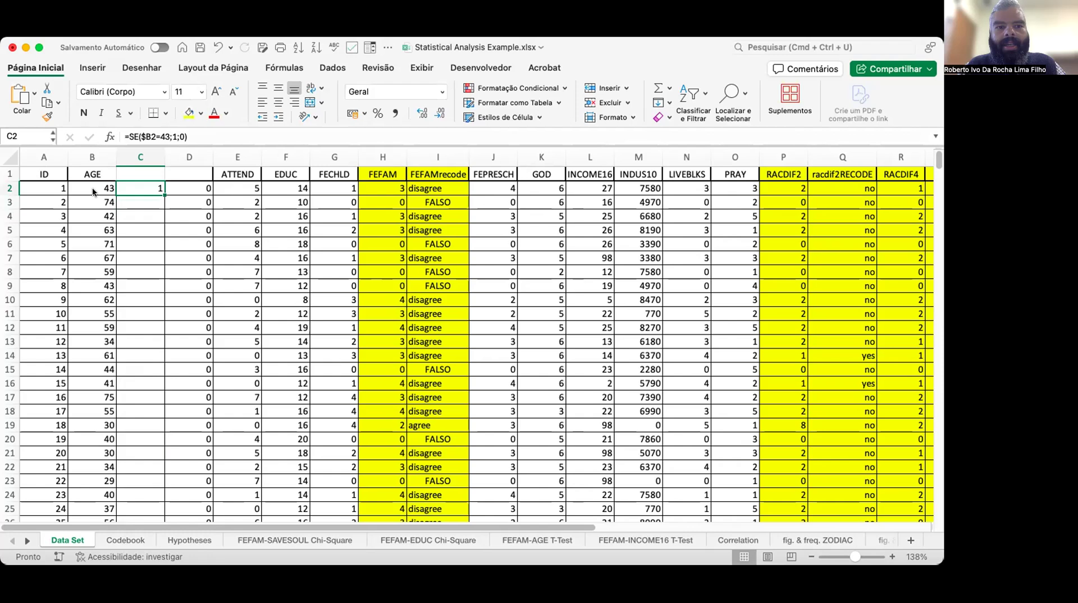
# Copy the C2 formula and paste it into C3.
pyautogui.click(92, 187)
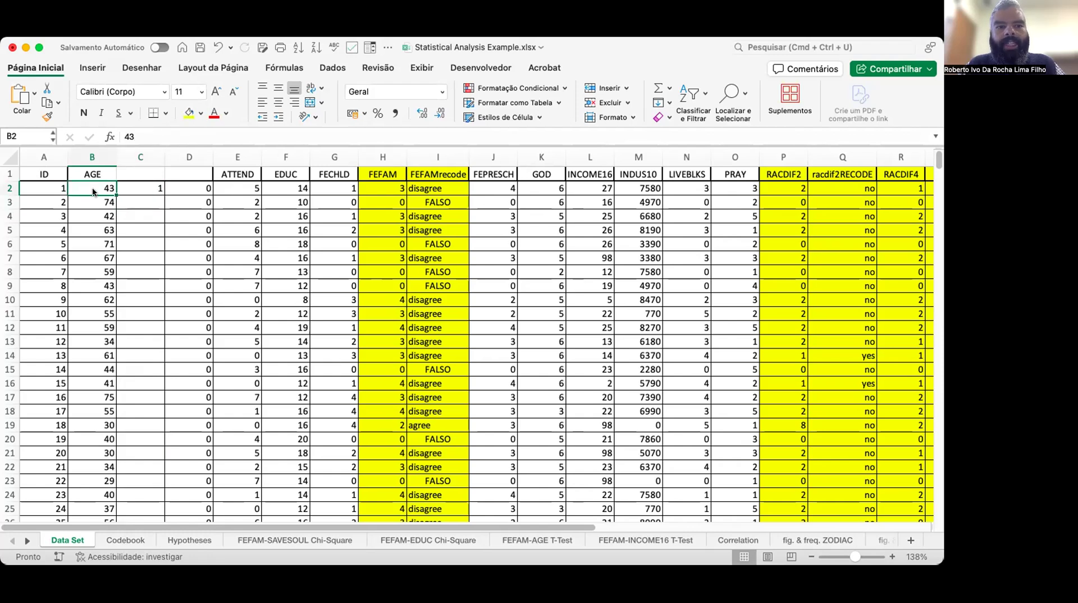
pyautogui.press('Right')
pyautogui.press('super+c')
pyautogui.press('Down')
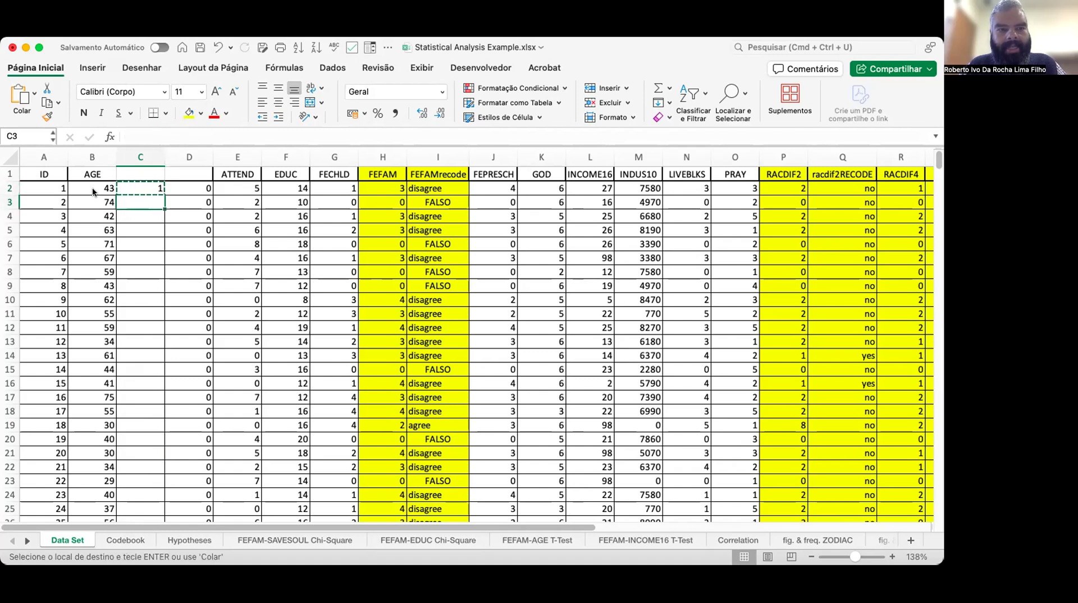
pyautogui.press('Up')
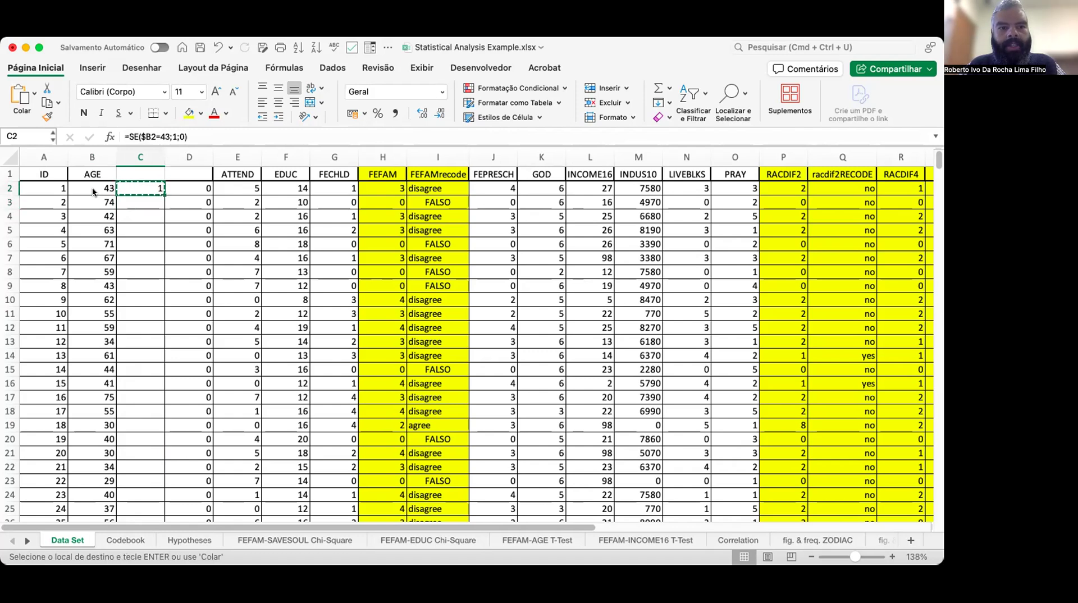
pyautogui.press('Down')
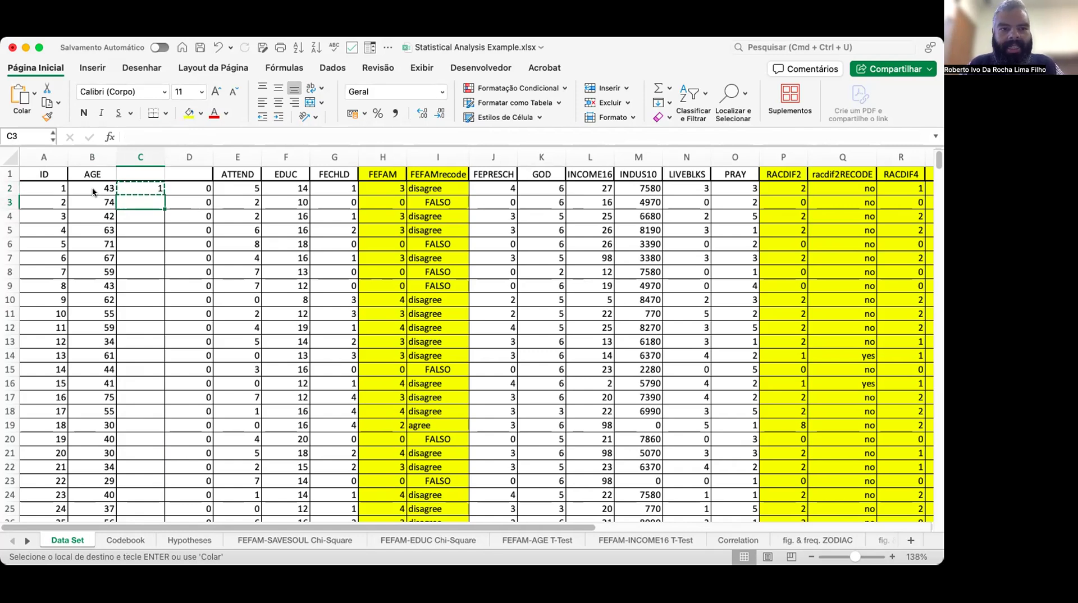
pyautogui.press('super+v')
# Copy the C3 formula and paste it down the range C4 to C20.
pyautogui.press('Left')
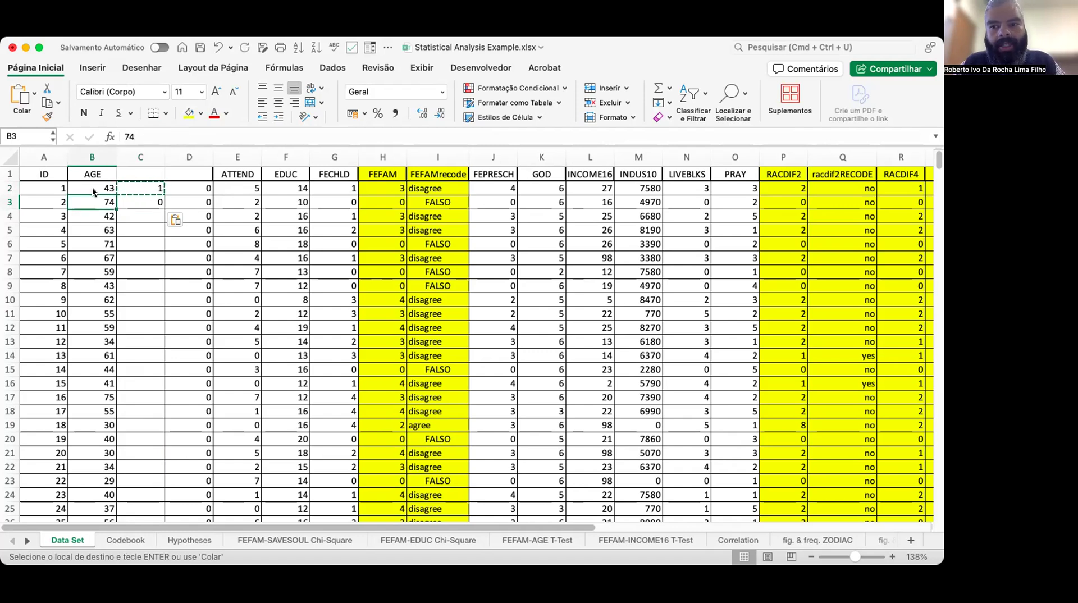
pyautogui.press('Right')
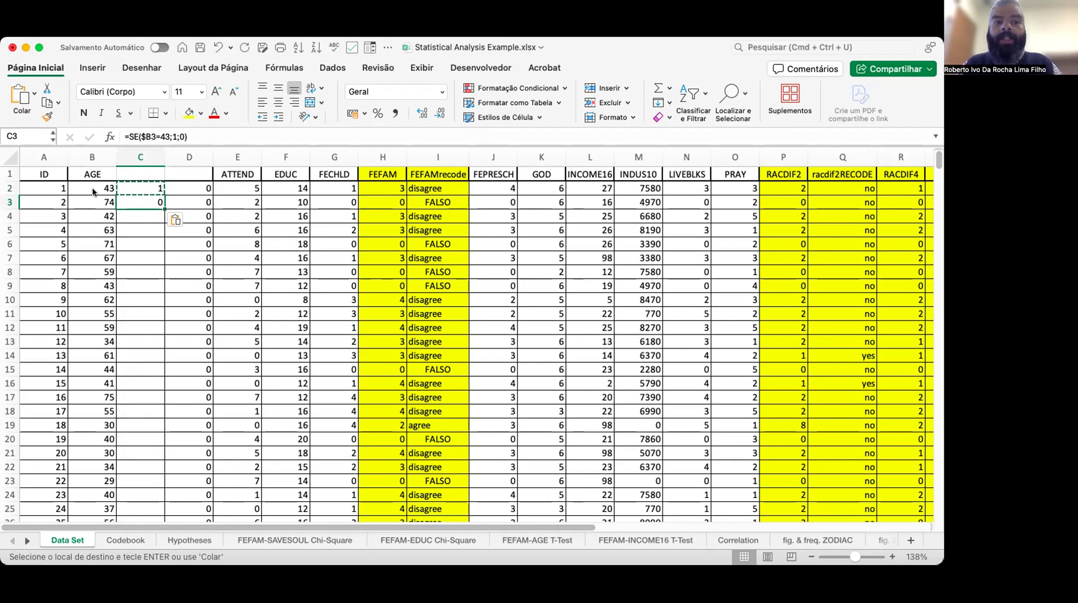
pyautogui.press('cmd+c')
pyautogui.press('Left')
pyautogui.press('Down')
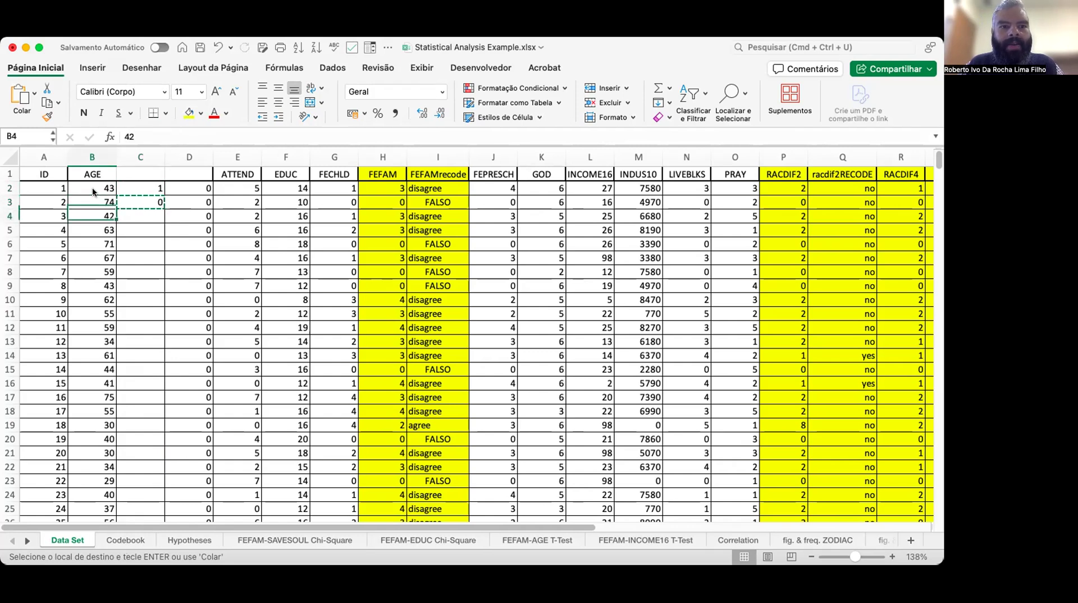
pyautogui.press('Right')
pyautogui.hotkey('shift', 'Down')
pyautogui.hotkey('shift', 'Down')
pyautogui.hotkey('shift', 'Down')
pyautogui.hotkey('shift', 'Down')
pyautogui.hotkey('shift', 'Down')
pyautogui.hotkey('shift', 'Down')
pyautogui.hotkey('shift', 'Down')
pyautogui.hotkey('shift', 'Down')
pyautogui.hotkey('shift', 'Down')
pyautogui.hotkey('shift', 'Down')
pyautogui.hotkey('shift', 'Down')
pyautogui.hotkey('shift', 'Down')
pyautogui.hotkey('shift', 'Down')
pyautogui.hotkey('shift', 'Down')
pyautogui.hotkey('shift', 'Down')
pyautogui.hotkey('shift', 'Down')
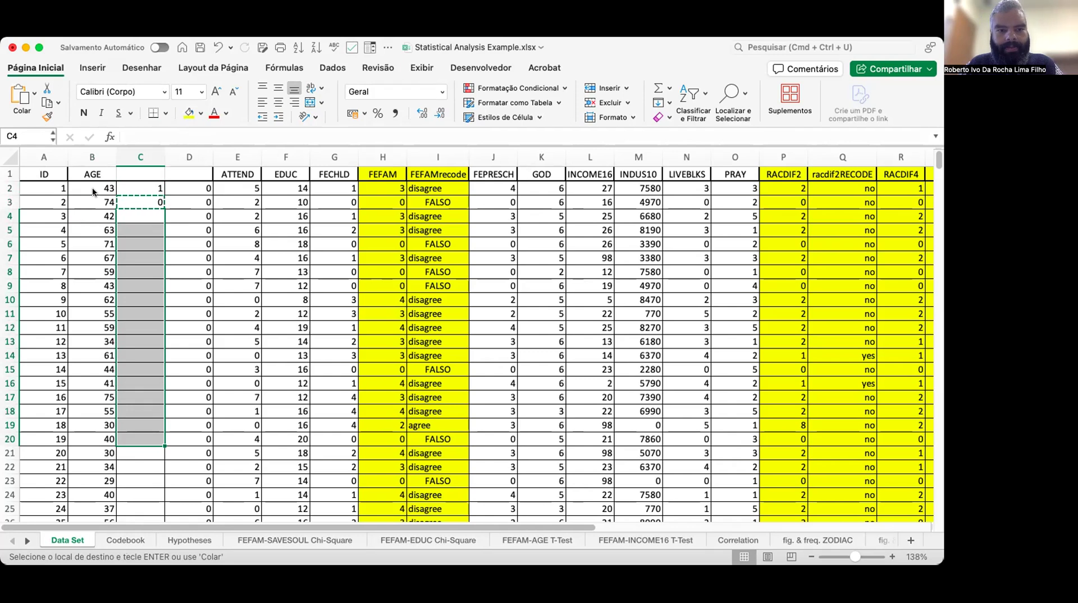
pyautogui.press('cmd+v')
# Review the pasted formula results down column C through row 20 and back to the top.
pyautogui.press('Down')
pyautogui.press('Down')
pyautogui.press('Down')
pyautogui.press('Down')
pyautogui.press('Down')
pyautogui.press('Down')
pyautogui.press('Down')
pyautogui.press('Down')
pyautogui.press('Down')
pyautogui.press('Down')
pyautogui.press('Down')
pyautogui.press('Down')
pyautogui.press('Down')
pyautogui.press('Down')
pyautogui.press('Down')
pyautogui.press('Down')
pyautogui.press('Down')
pyautogui.press('Down')
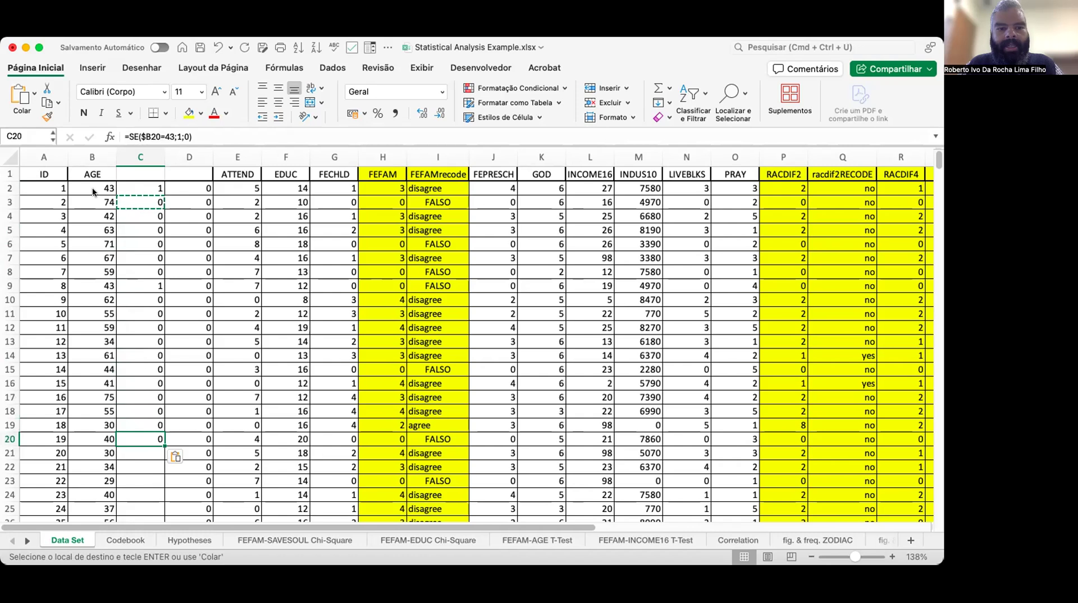
pyautogui.press('cmd+Up')
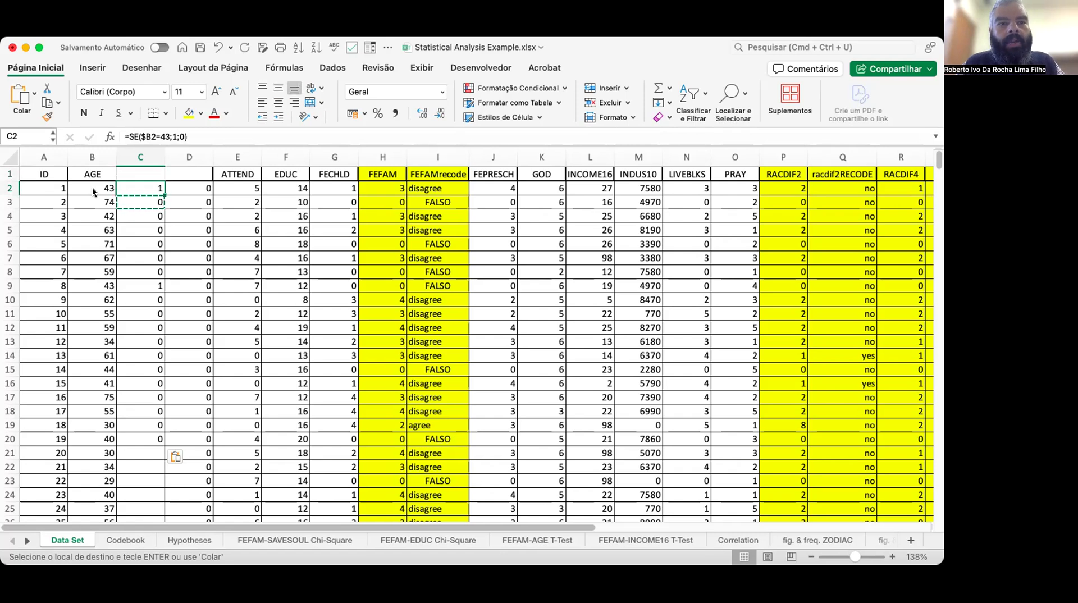
# Change the C2 formula to =SE($B2=43;"yes";"no") so it returns text labels instead of 1 and 0.
pyautogui.click(209, 133)
pyautogui.press('Left')
pyautogui.press('Left')
pyautogui.press('Left')
pyautogui.press('Left')
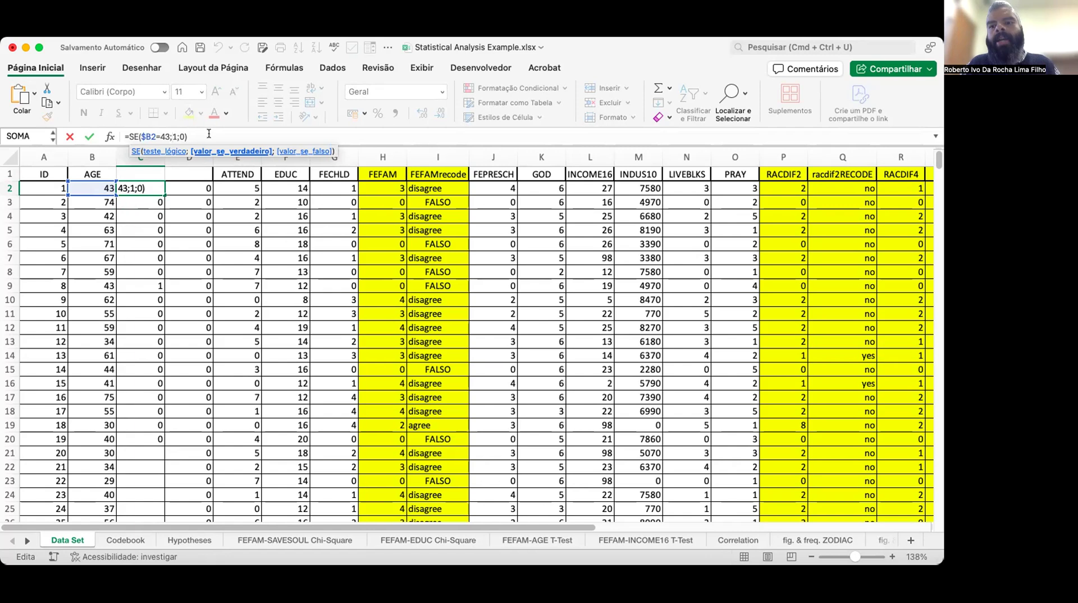
pyautogui.press('Right')
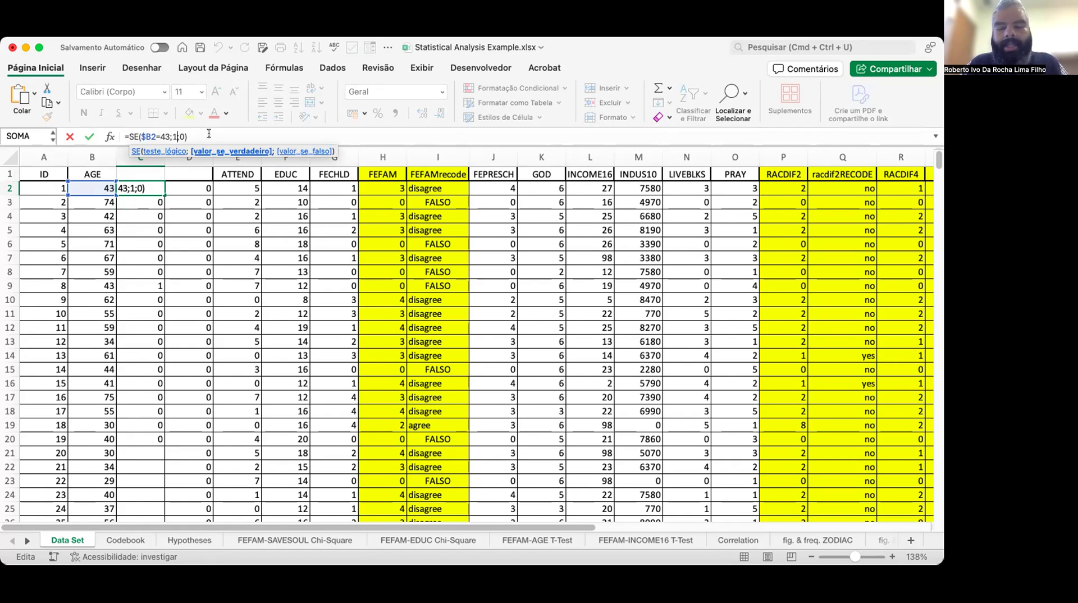
pyautogui.press('BackSpace')
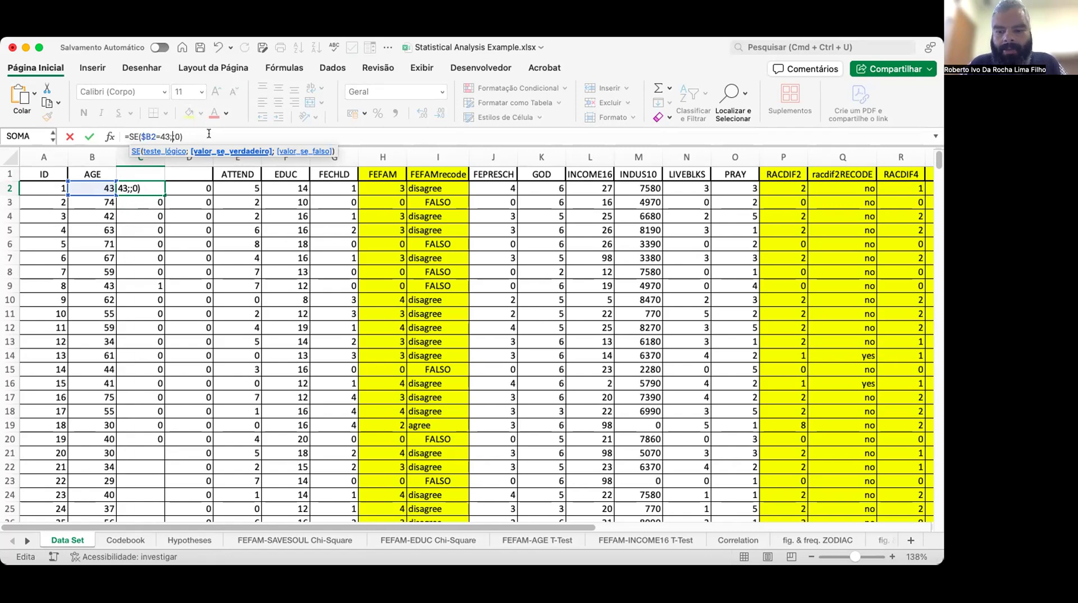
pyautogui.write('"')
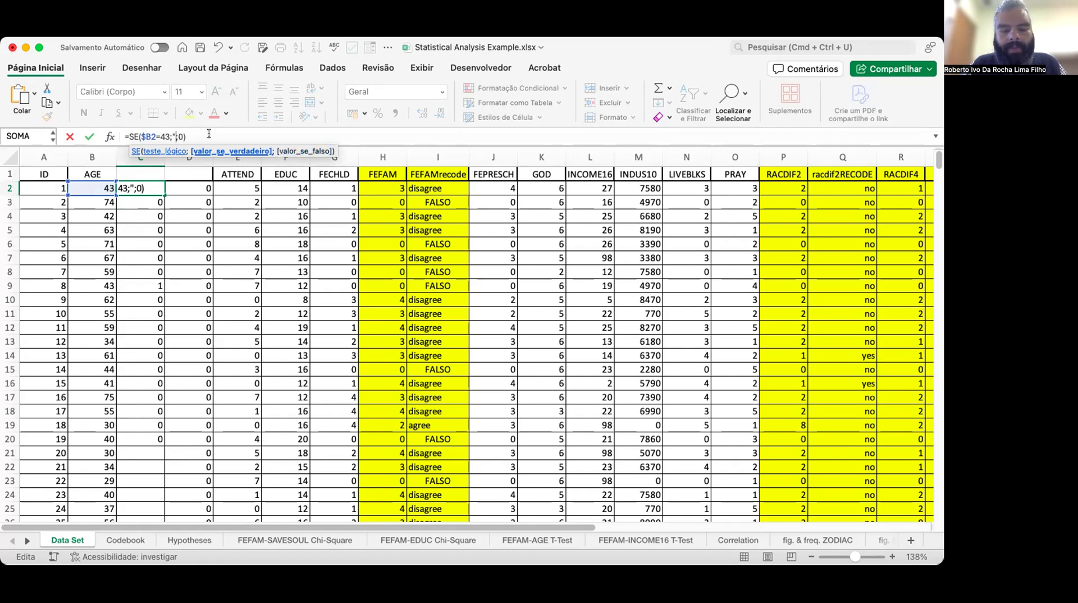
pyautogui.write('yes')
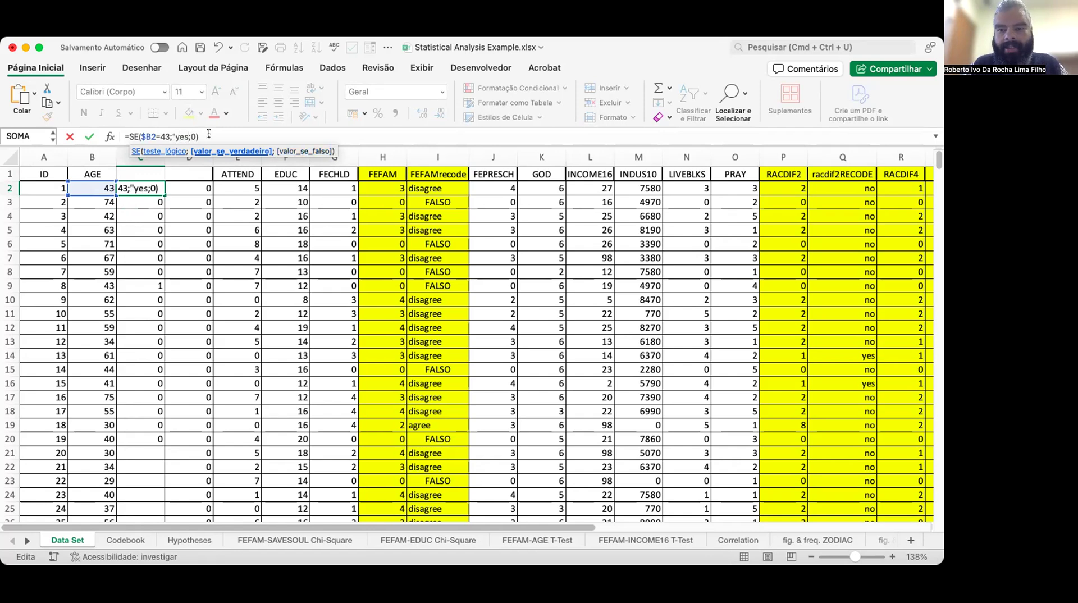
pyautogui.write('"')
pyautogui.press('Right')
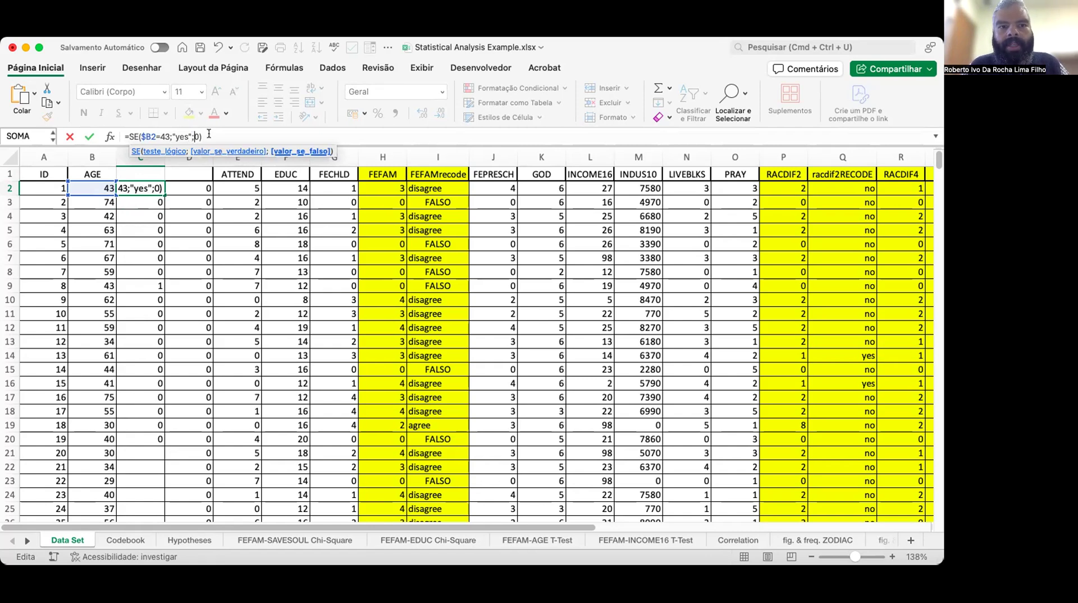
pyautogui.press('Delete')
pyautogui.write('"')
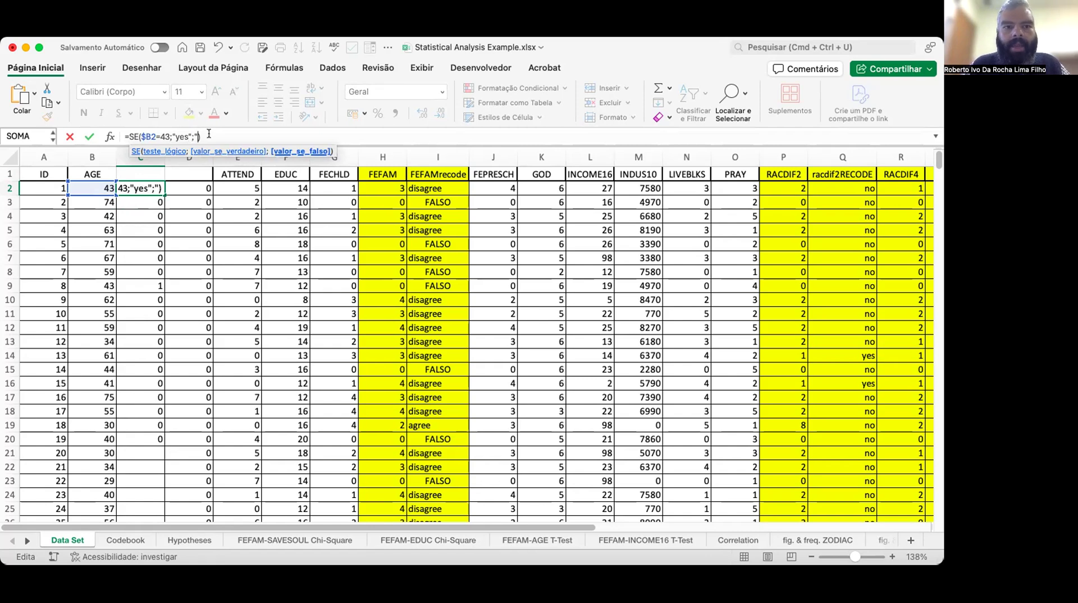
pyautogui.write('no')
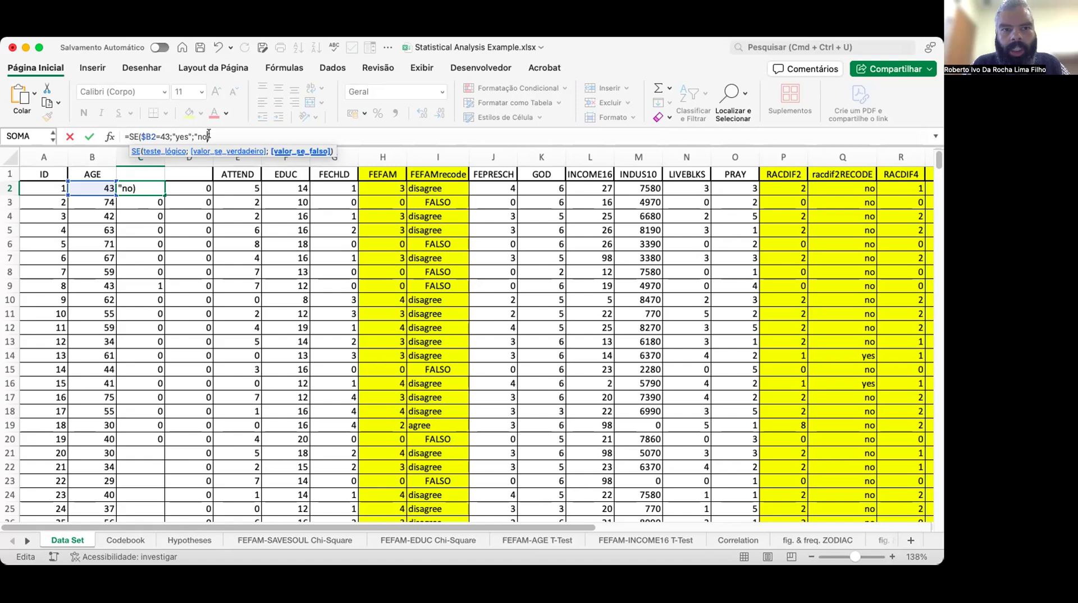
pyautogui.write('"')
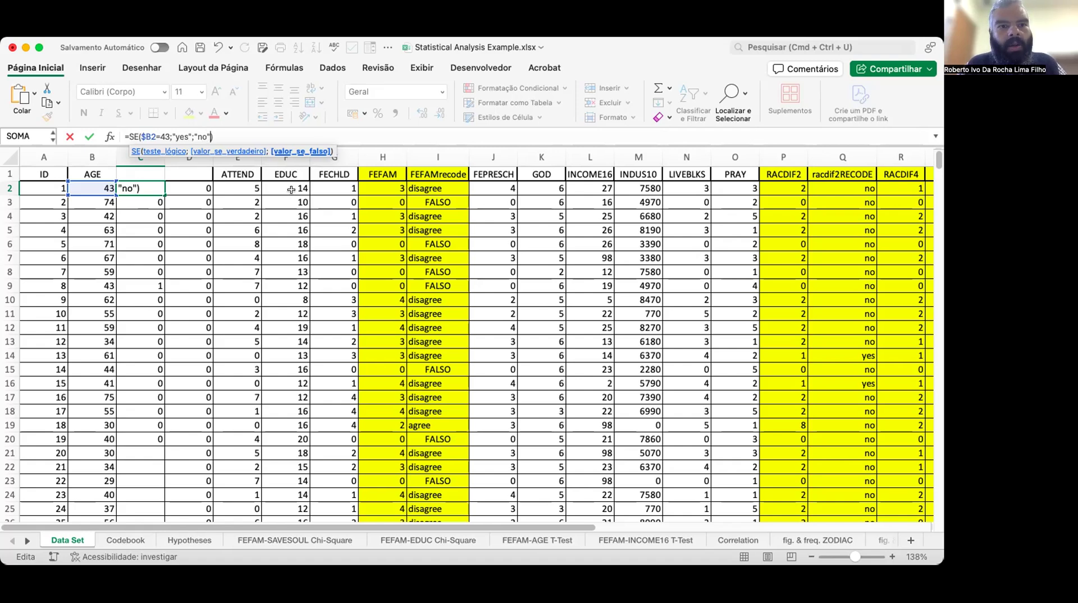
pyautogui.press('Return')
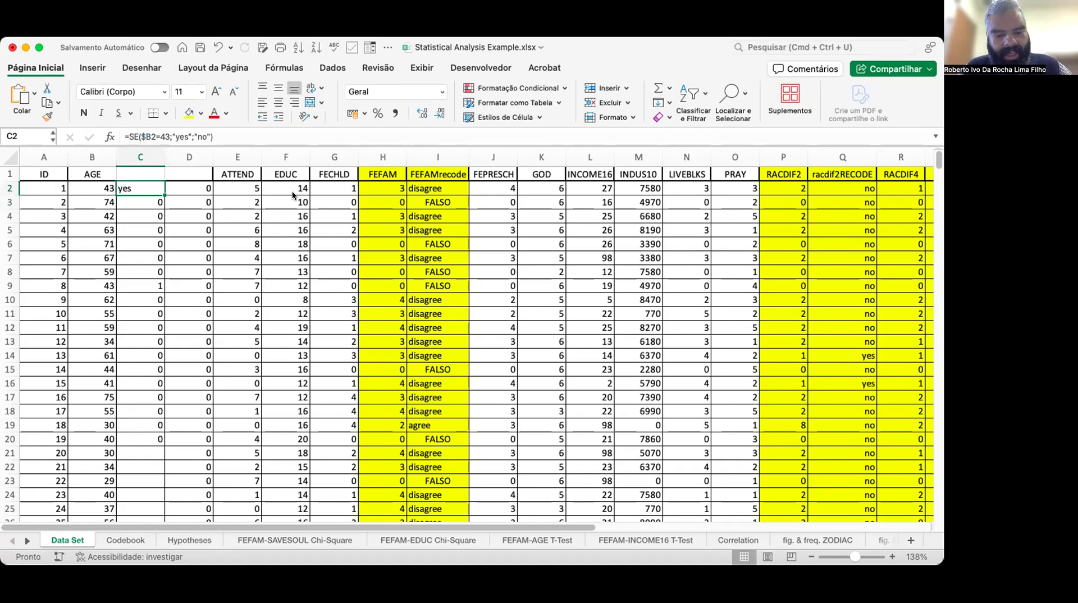
# Copy the C2 formula into C3, then undo both the paste and the yes/no formula edit.
pyautogui.press('super+c')
pyautogui.press('Down')
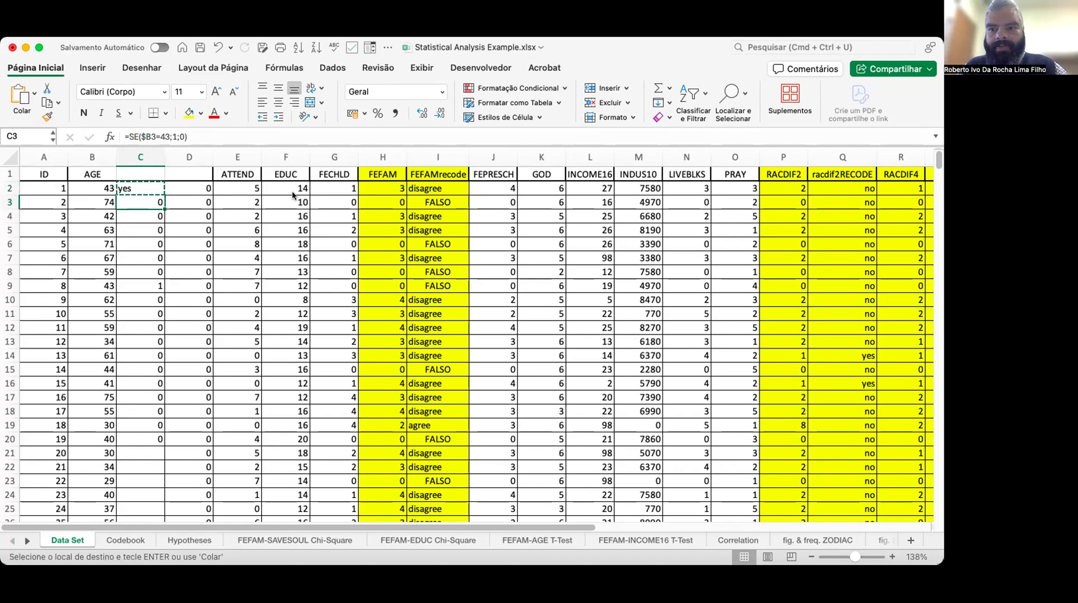
pyautogui.press('super+v')
pyautogui.press('Down')
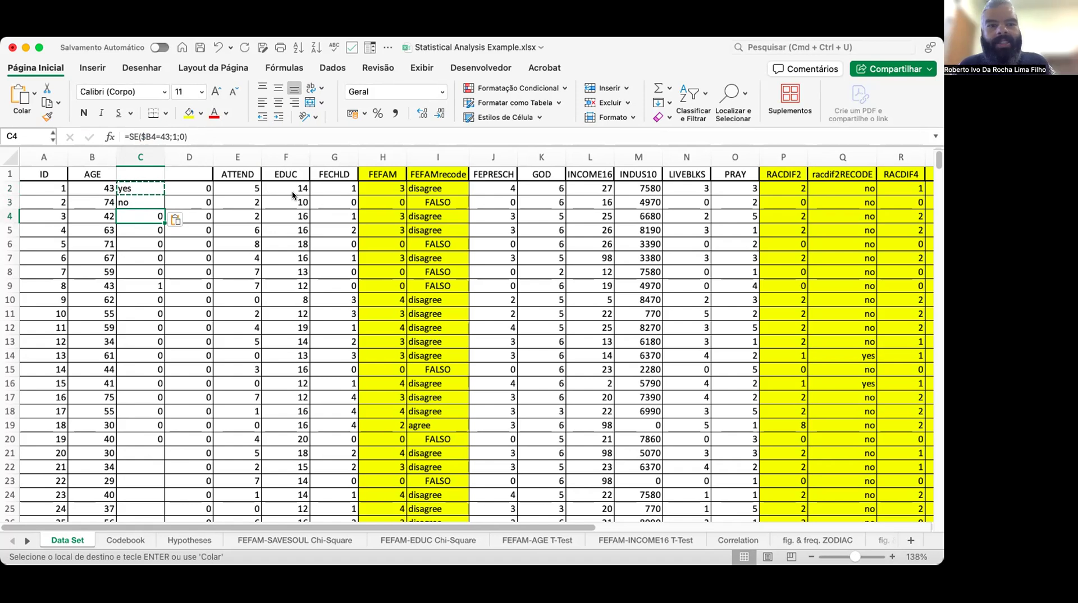
pyautogui.press('super+z')
pyautogui.press('super+z')
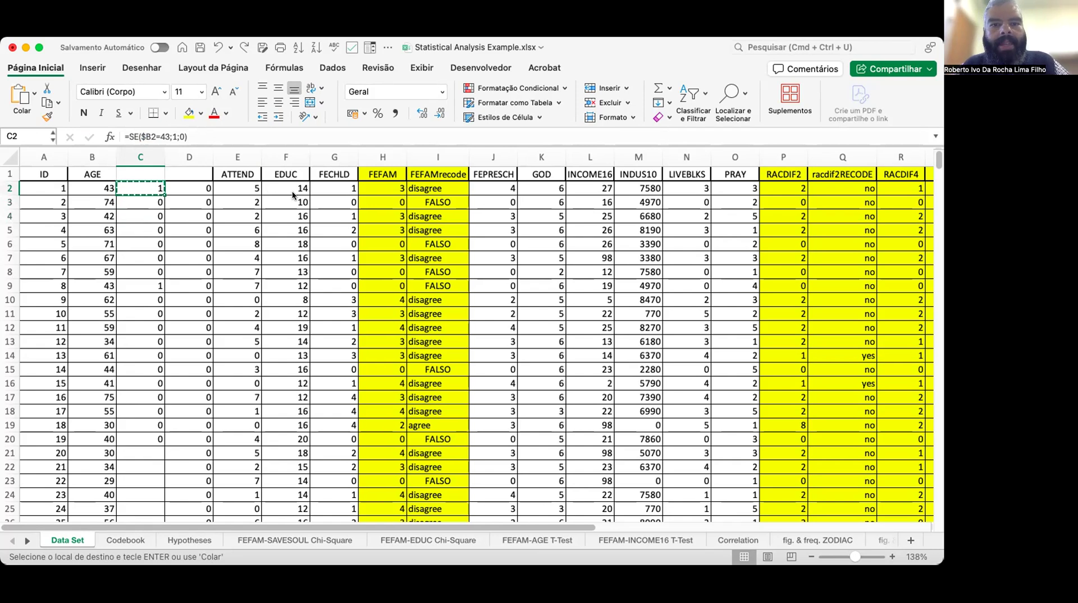
# Browse the header row and row 2 across the columns up to FEFAM.
pyautogui.press('Right')
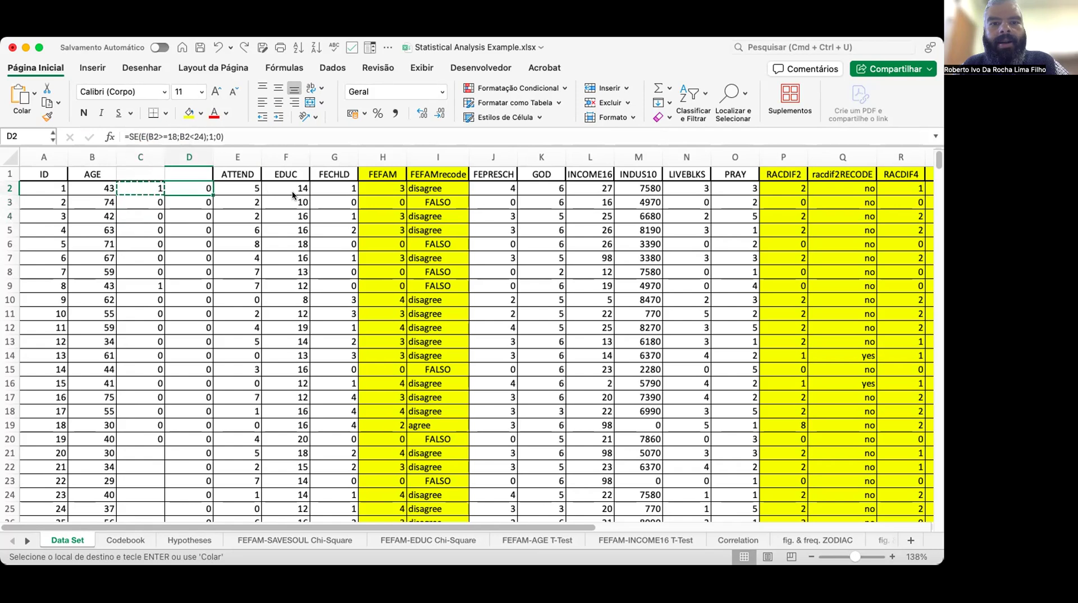
pyautogui.press('Right')
pyautogui.press('Right')
pyautogui.press('Right')
pyautogui.press('Right')
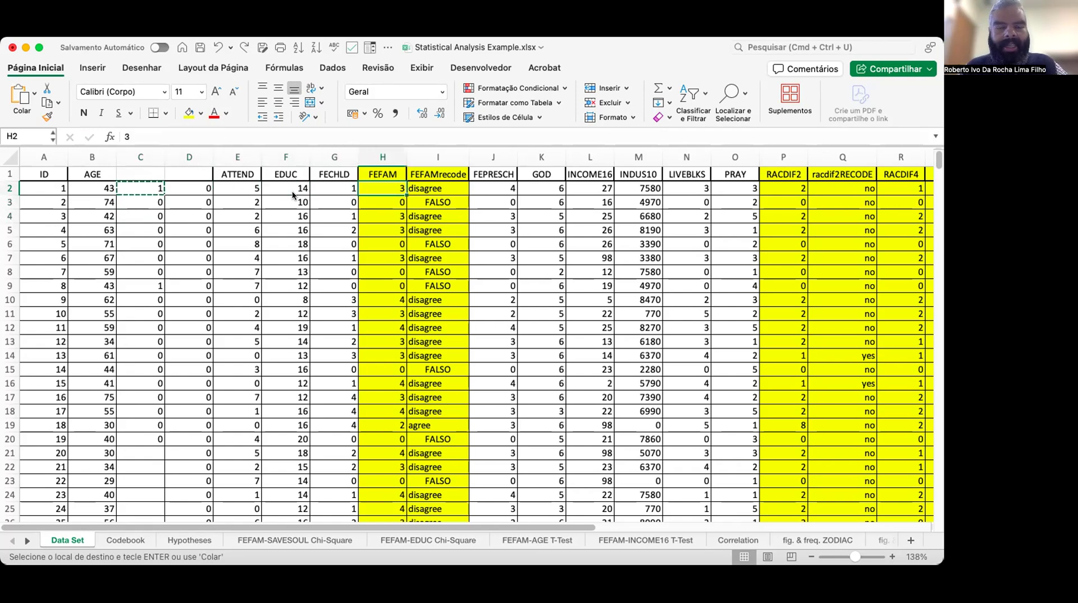
pyautogui.press('Up')
pyautogui.press('Left')
pyautogui.press('Left')
pyautogui.press('Left')
pyautogui.press('Left')
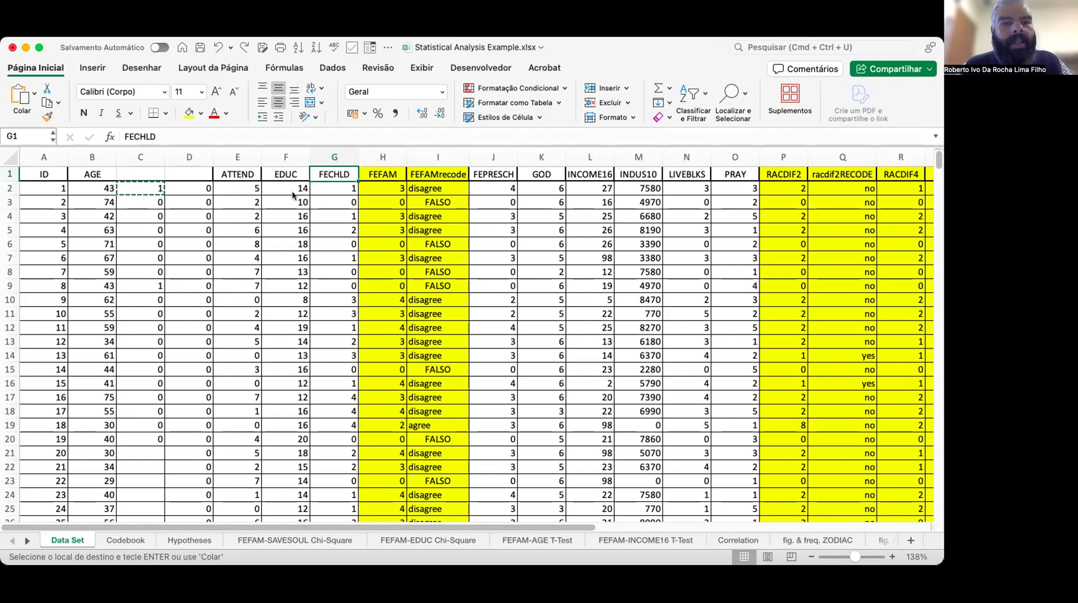
pyautogui.press('Right')
pyautogui.press('Right')
pyautogui.press('Right')
pyautogui.press('Right')
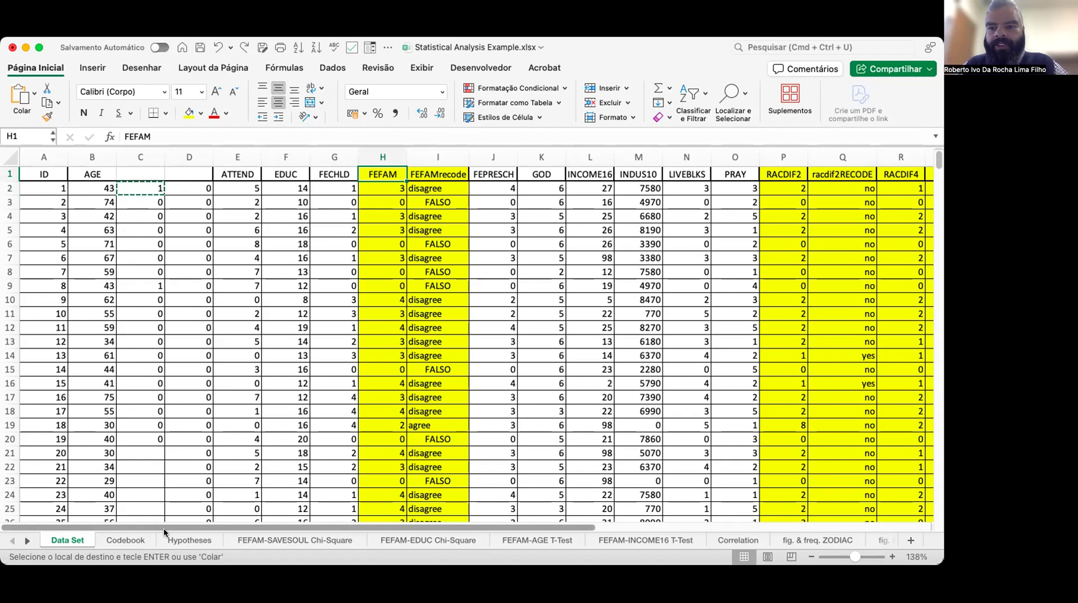
# Check the FEFAM question and its answer codes on the Codebook sheet, then return to the Data Set sheet.
pyautogui.click(124, 542)
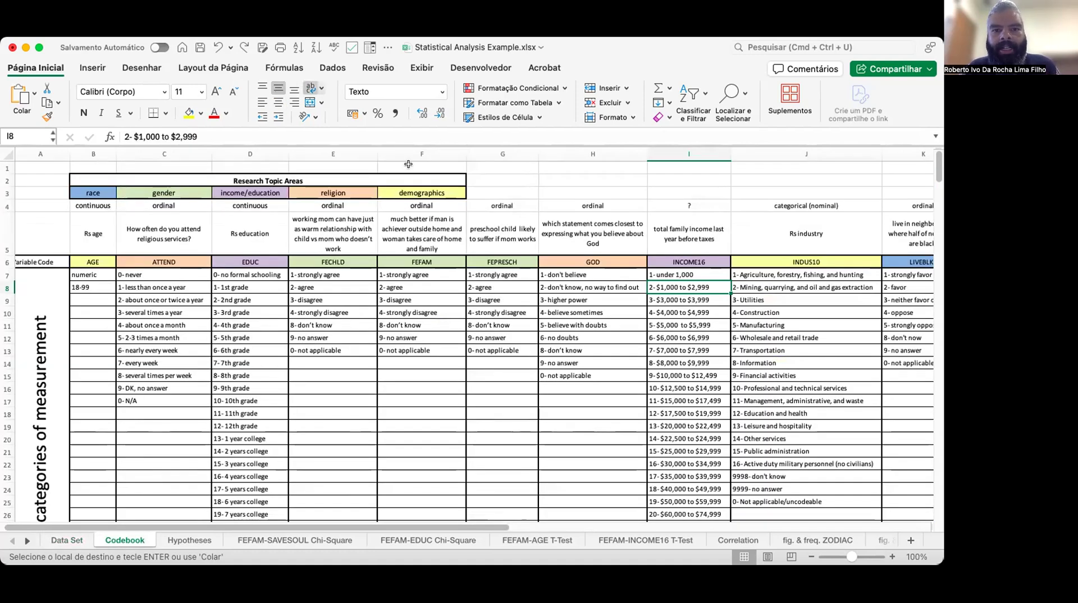
pyautogui.click(419, 260)
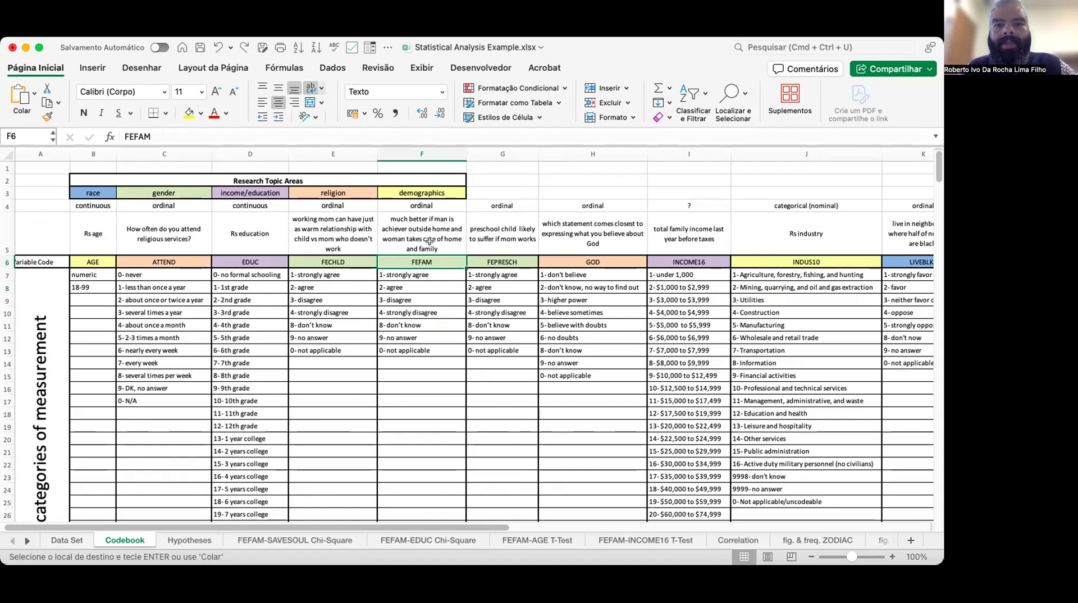
pyautogui.click(429, 242)
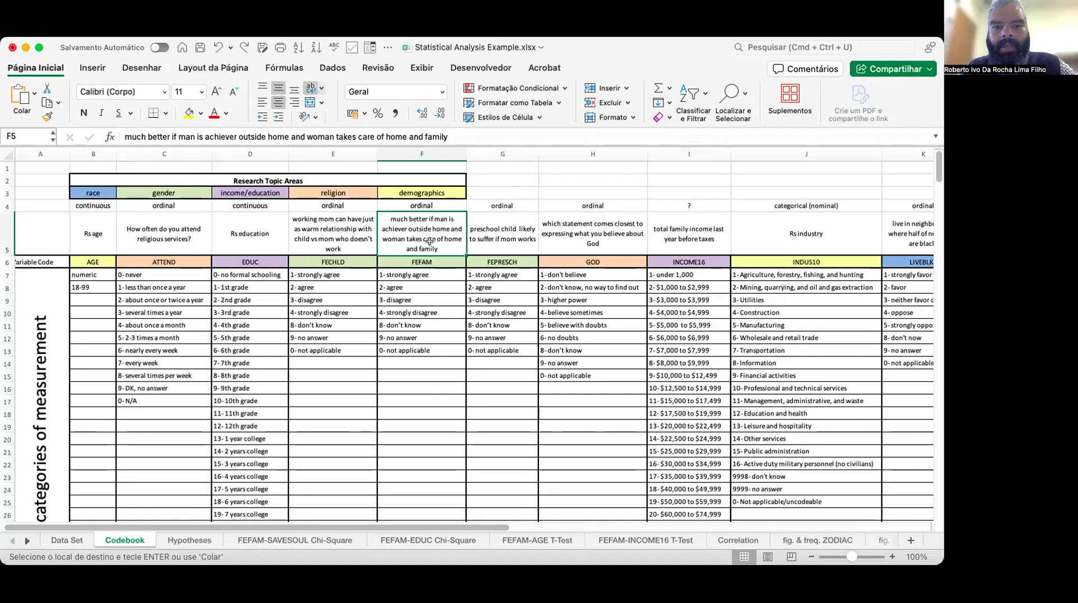
pyautogui.click(417, 274)
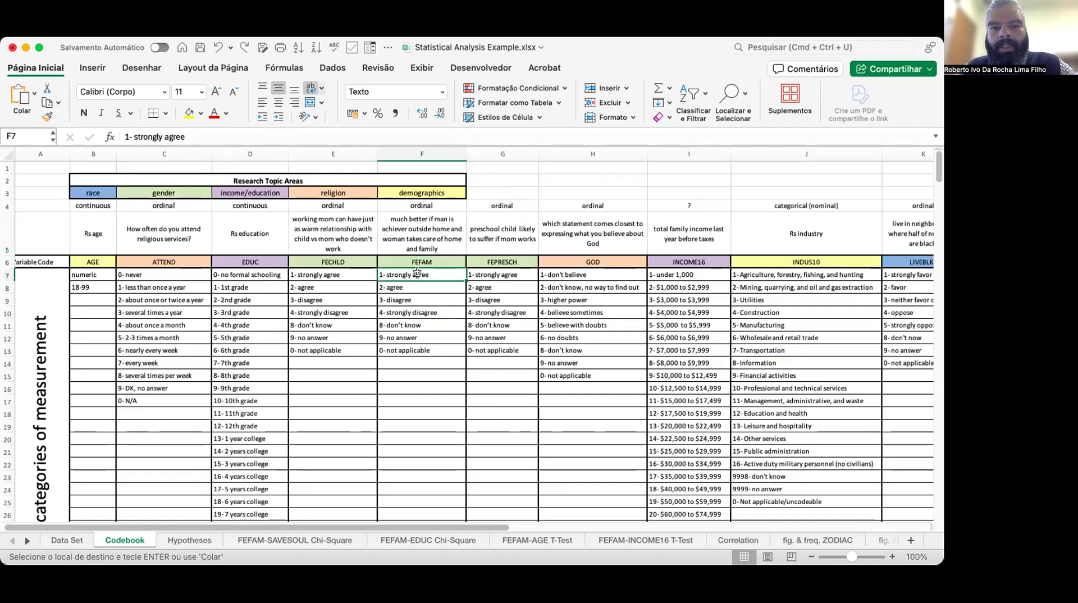
pyautogui.click(415, 344)
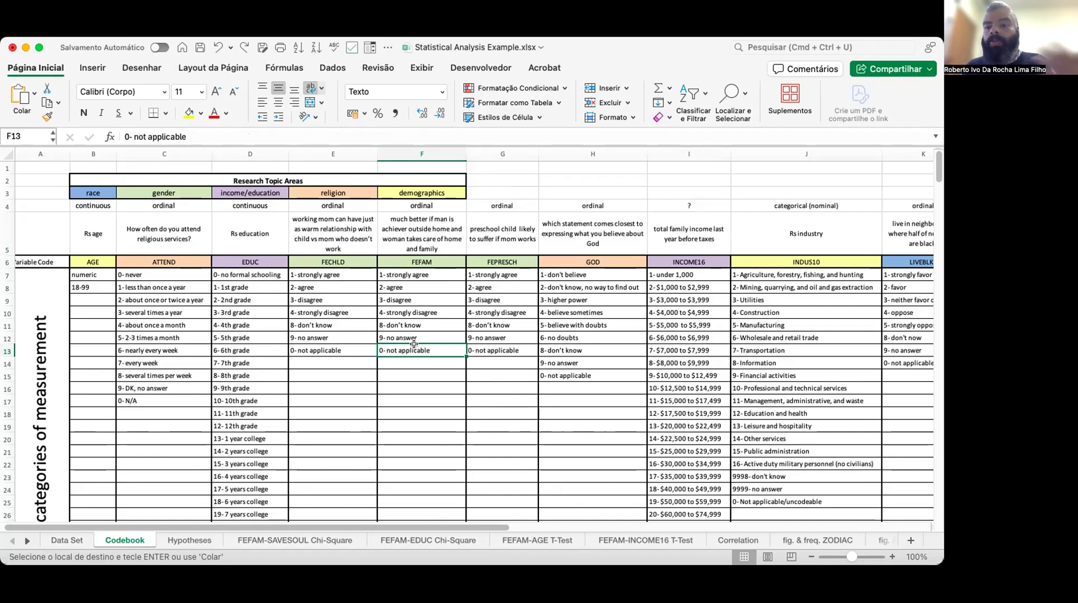
pyautogui.click(70, 540)
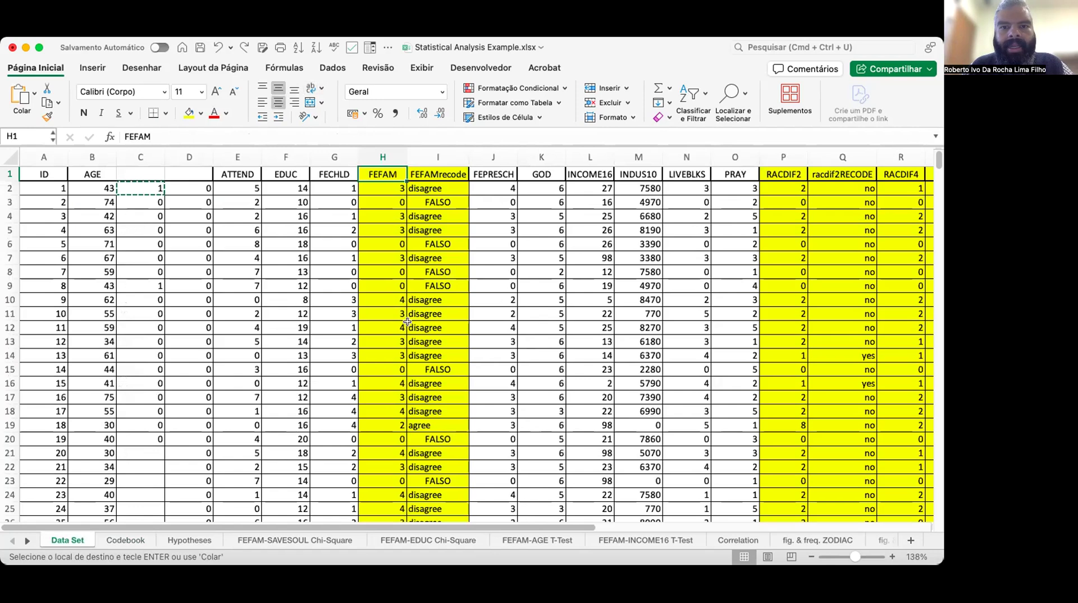
# Open the FEFAMrecode formula in I2 for editing and step through its first SE test and arguments.
pyautogui.click(381, 183)
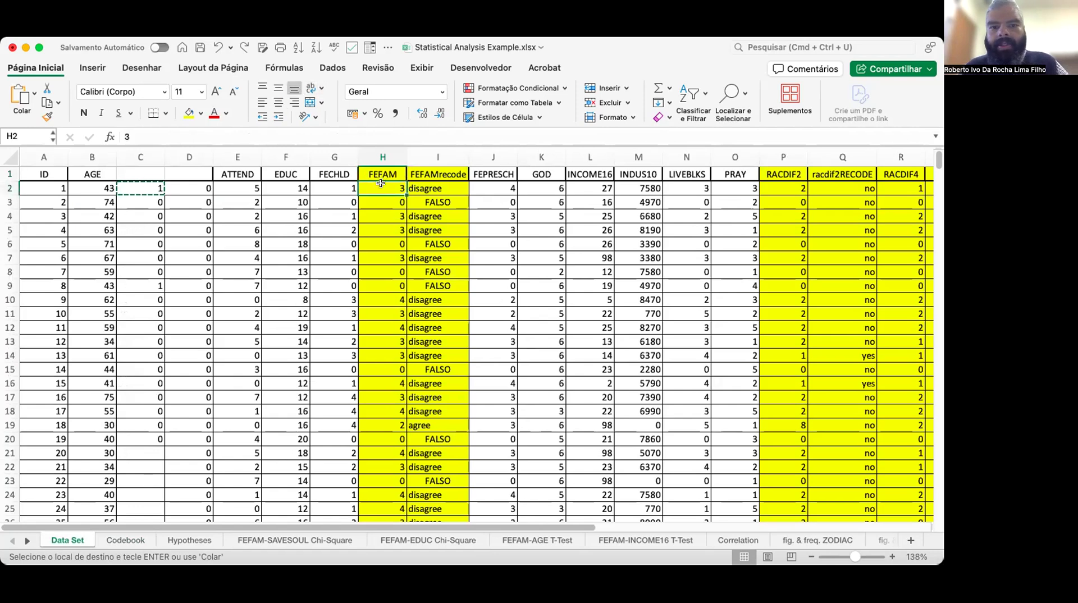
pyautogui.press('Up')
pyautogui.press('Down')
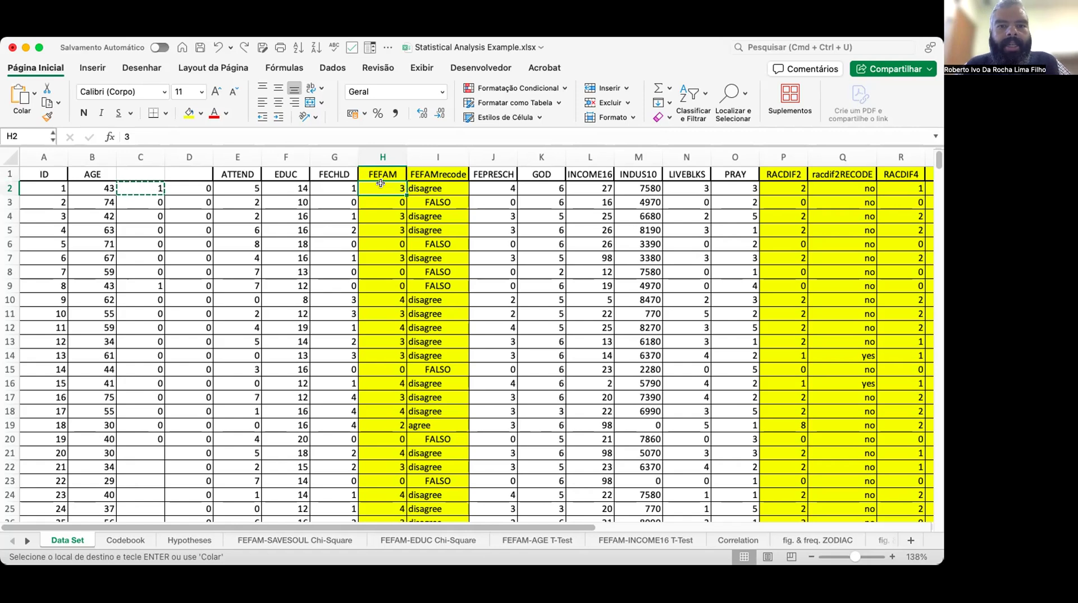
pyautogui.press('Right')
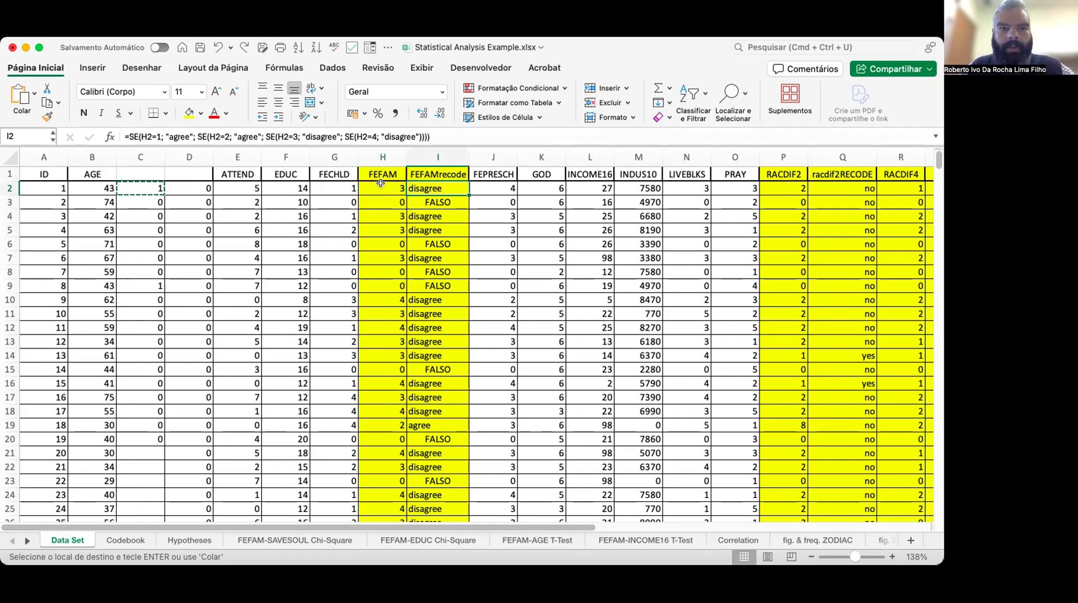
pyautogui.click(449, 139)
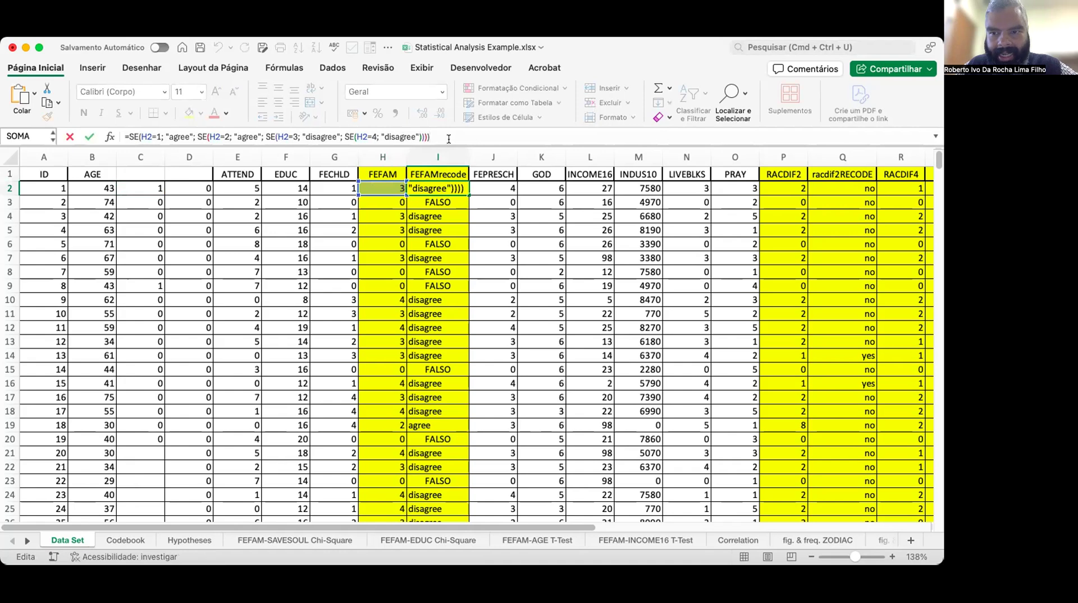
pyautogui.press('Left')
pyautogui.press('Left')
pyautogui.press('Left')
pyautogui.press('Left')
pyautogui.press('Left')
pyautogui.press('Left')
pyautogui.press('Left')
pyautogui.press('Left')
pyautogui.press('Left')
pyautogui.press('Left')
pyautogui.press('Left')
pyautogui.press('Left')
pyautogui.press('Left')
pyautogui.press('Left')
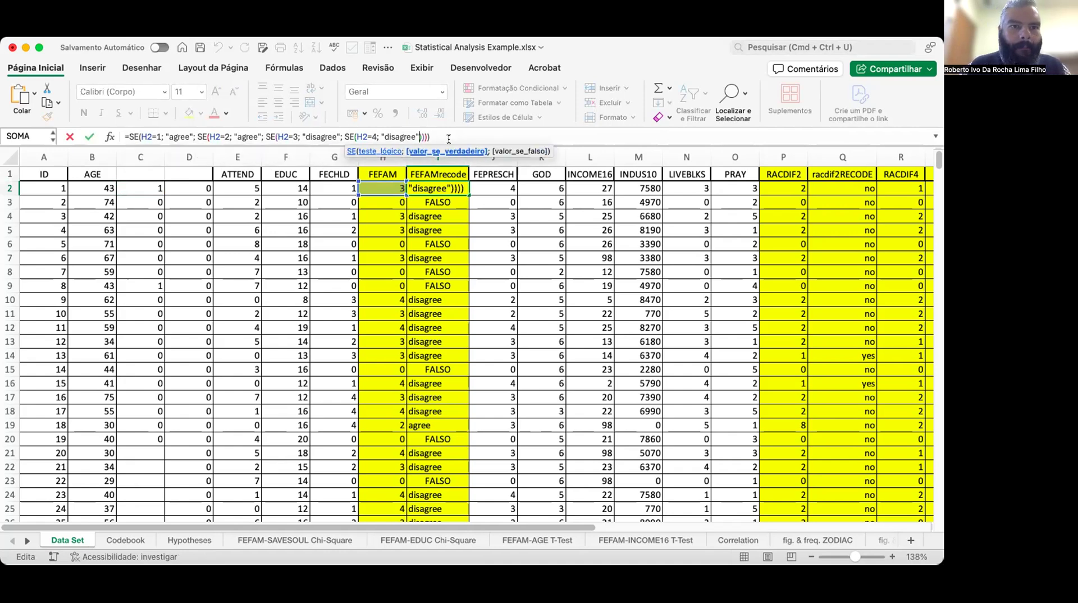
pyautogui.press('Left')
pyautogui.press('Left')
pyautogui.press('Left')
pyautogui.press('Left')
pyautogui.press('Left')
pyautogui.press('Left')
pyautogui.press('Left')
pyautogui.press('Left')
pyautogui.press('Left')
pyautogui.press('Left')
pyautogui.press('Left')
pyautogui.press('Left')
pyautogui.press('Left')
pyautogui.press('Left')
pyautogui.press('Left')
pyautogui.press('Left')
pyautogui.press('Left')
pyautogui.press('Left')
pyautogui.press('Left')
pyautogui.press('Left')
pyautogui.press('Left')
pyautogui.press('Left')
pyautogui.press('Left')
pyautogui.press('Left')
pyautogui.press('Left')
pyautogui.press('Left')
pyautogui.press('Left')
pyautogui.press('Left')
pyautogui.press('Left')
pyautogui.press('Left')
pyautogui.press('Left')
pyautogui.press('Left')
pyautogui.press('Left')
pyautogui.press('Left')
pyautogui.press('Left')
pyautogui.press('Left')
pyautogui.press('Left')
pyautogui.press('Left')
pyautogui.press('Left')
pyautogui.press('Left')
pyautogui.press('Left')
pyautogui.press('Left')
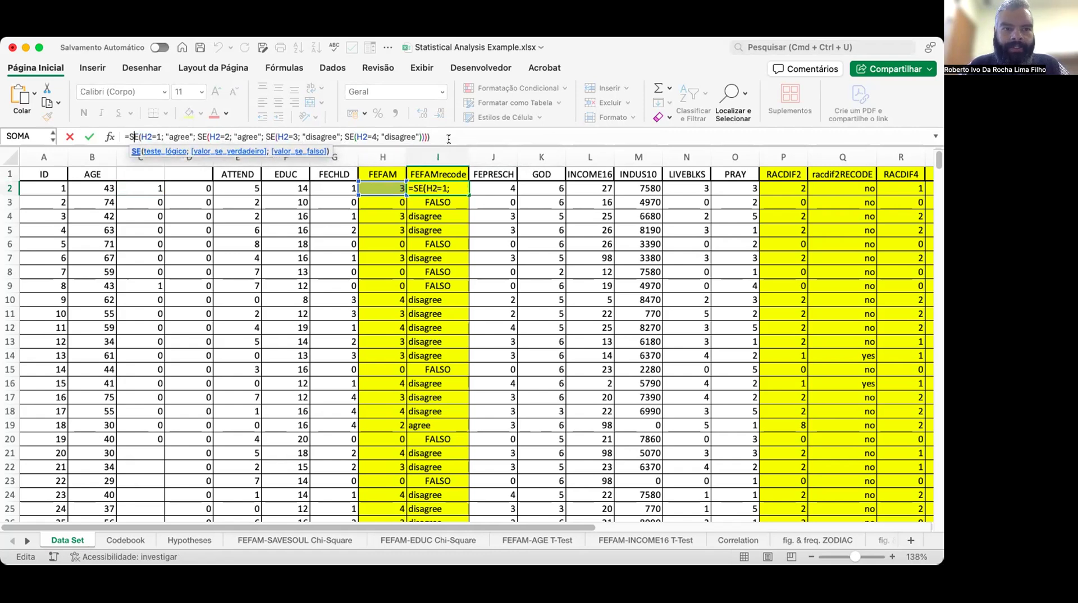
pyautogui.press('Right')
pyautogui.press('Right')
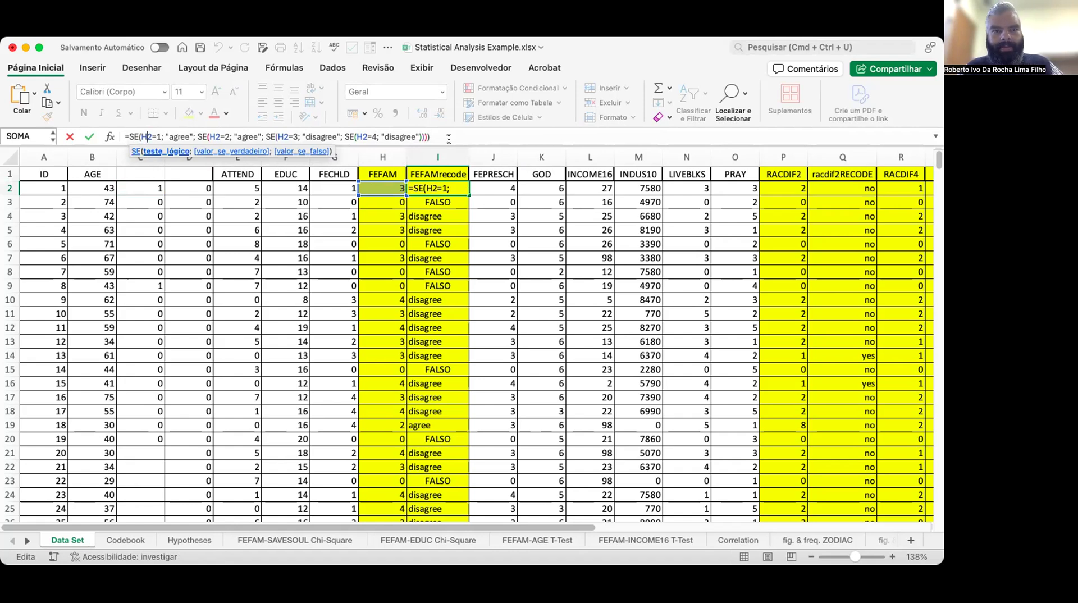
pyautogui.press('Right')
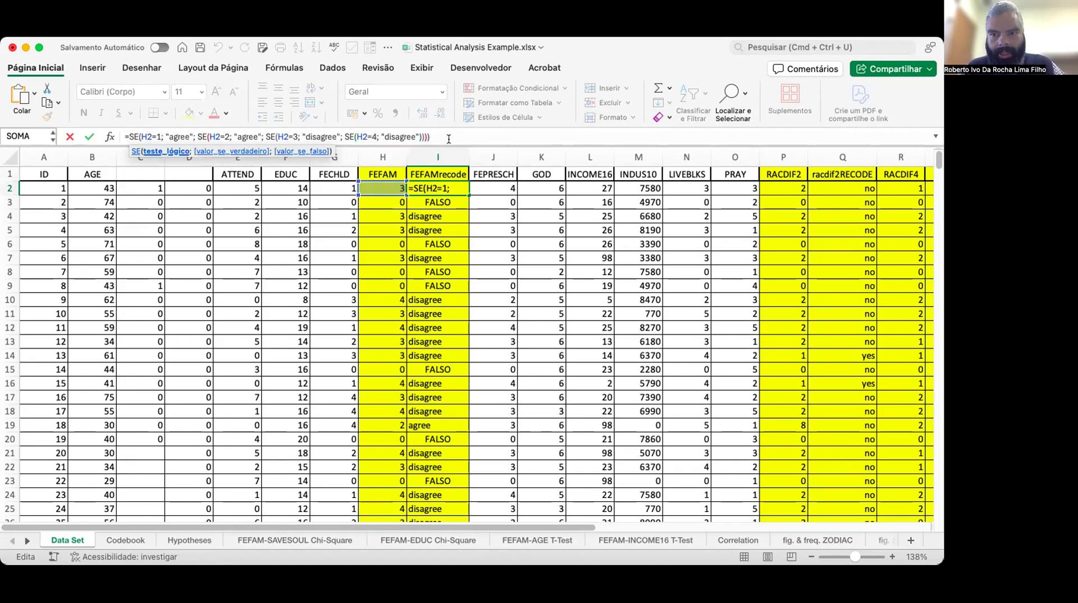
pyautogui.press('Right')
pyautogui.press('Right')
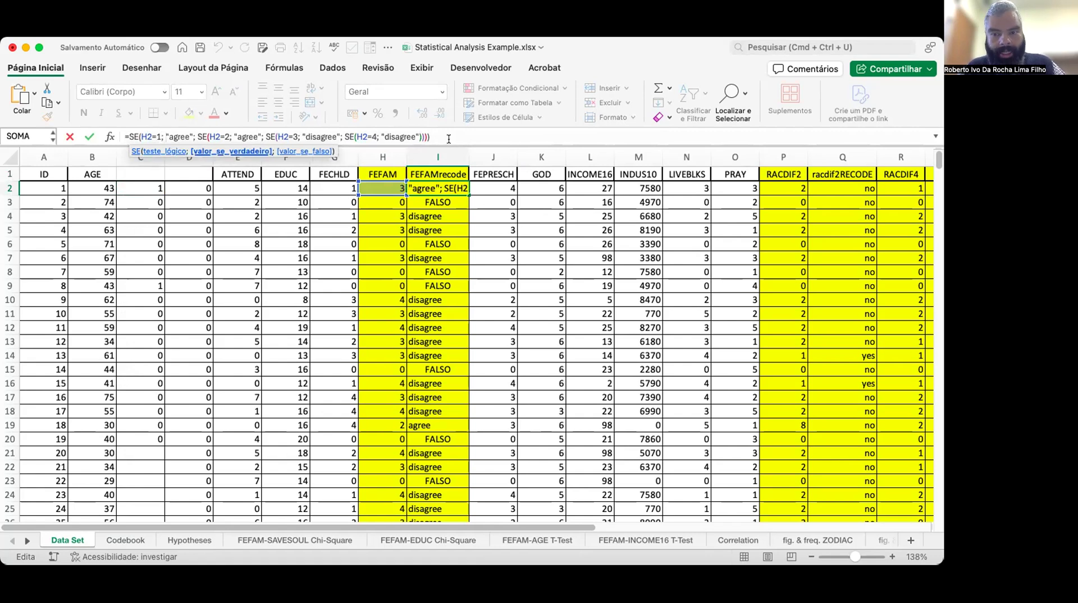
# Step through the H2=1 and H2=2 conditions and their "agree" results in the I2 nested SE formula.
pyautogui.press('Left')
pyautogui.press('Left')
pyautogui.press('Left')
pyautogui.press('Left')
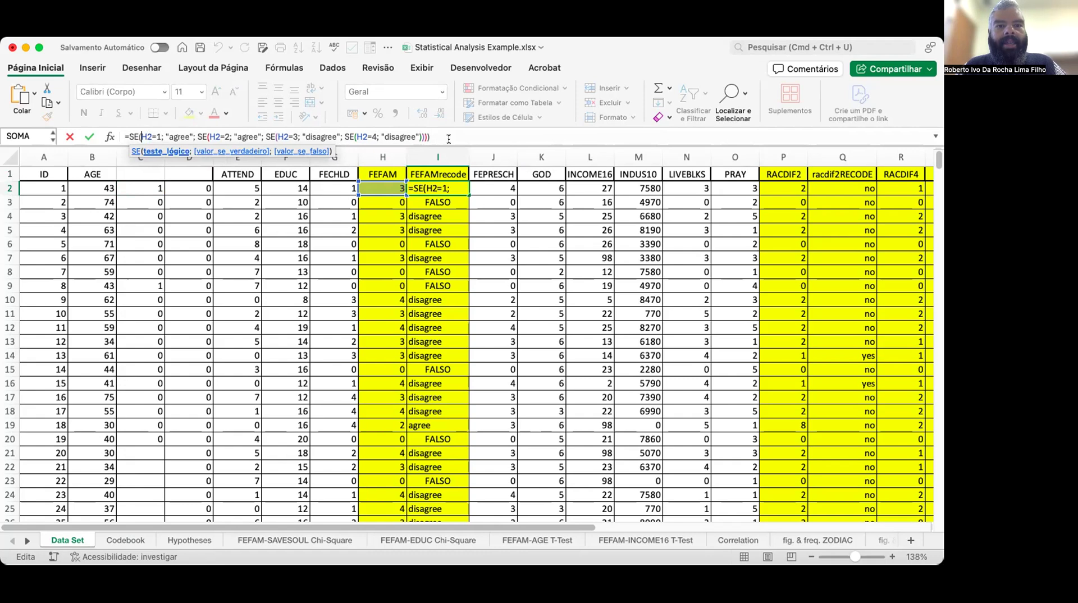
pyautogui.press('Right')
pyautogui.press('Right')
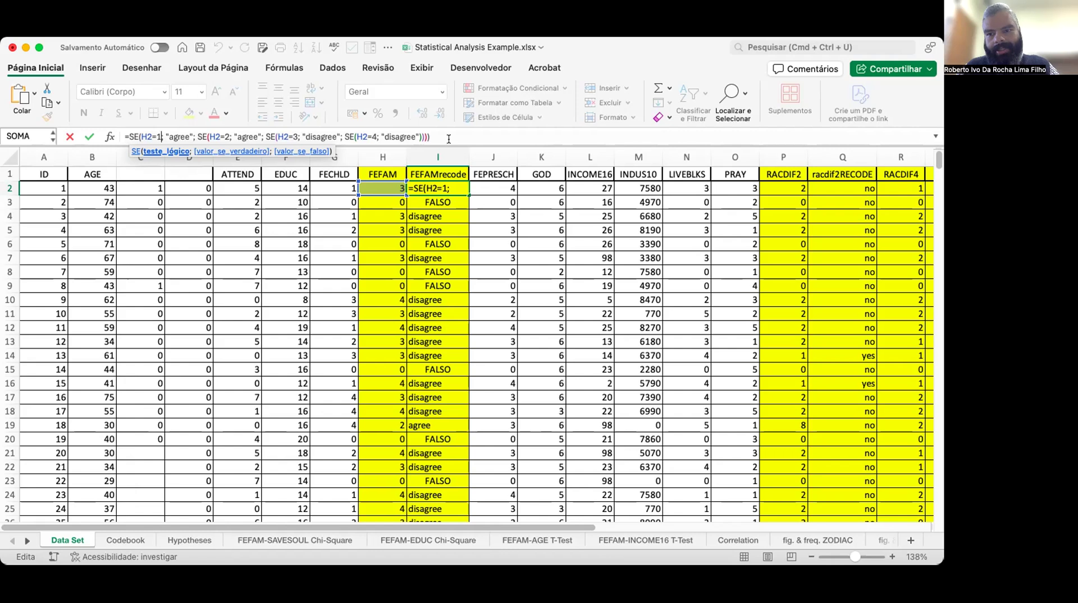
pyautogui.press('Right')
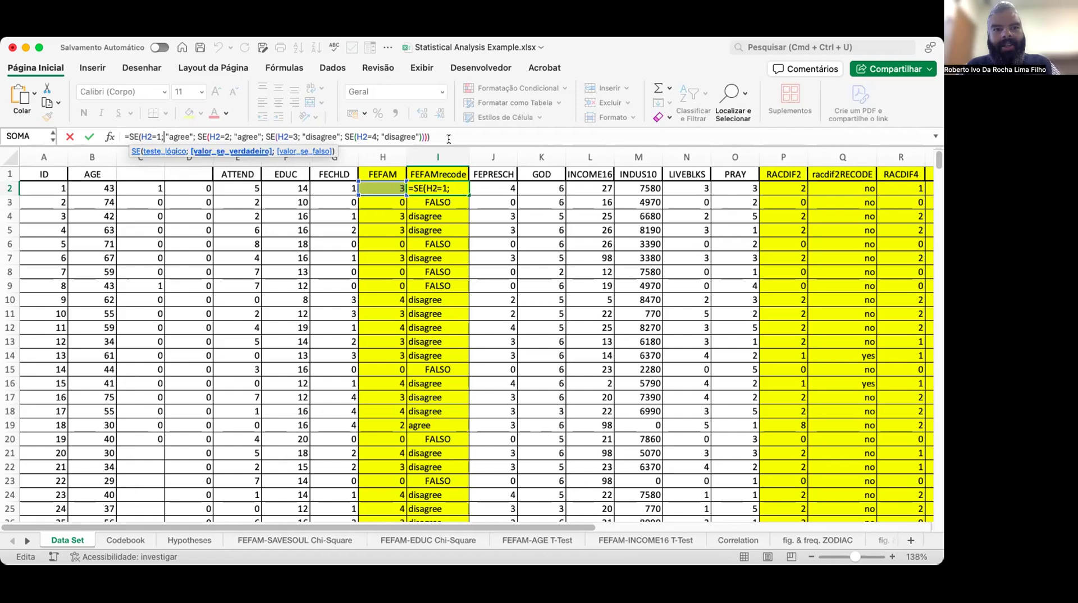
pyautogui.press('Right')
pyautogui.press('Right')
pyautogui.press('Right')
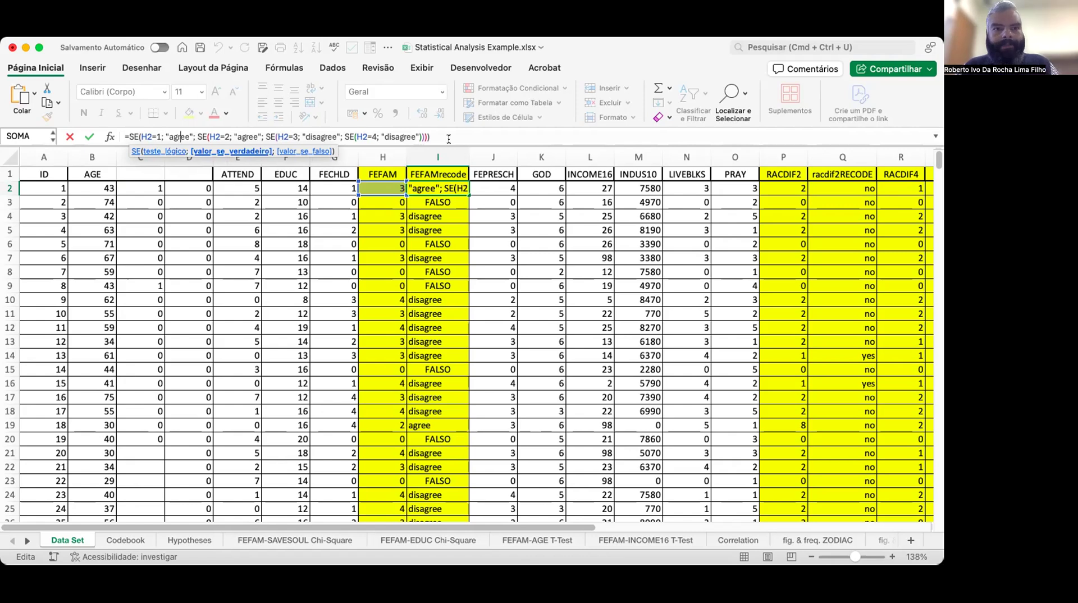
pyautogui.press('Right')
pyautogui.press('Right')
pyautogui.press('Right')
pyautogui.press('Right')
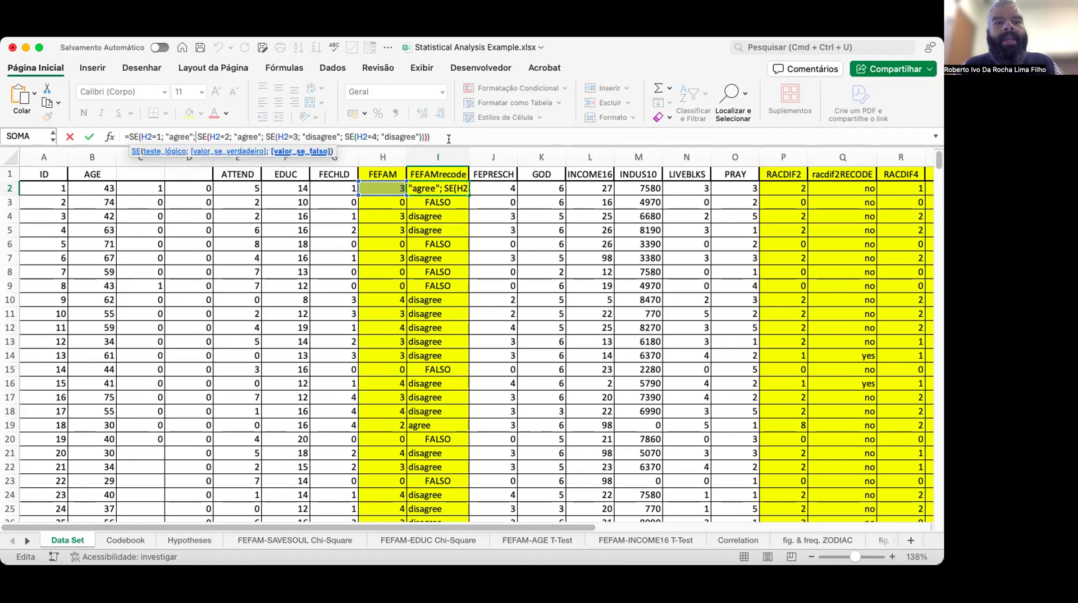
pyautogui.press('Left')
pyautogui.press('Left')
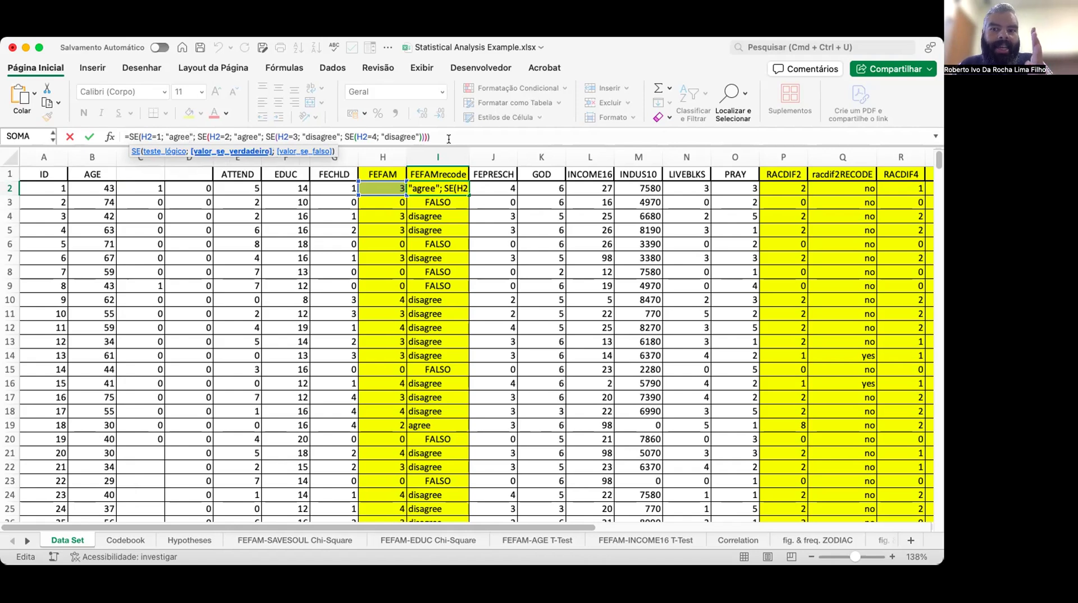
pyautogui.press('Right')
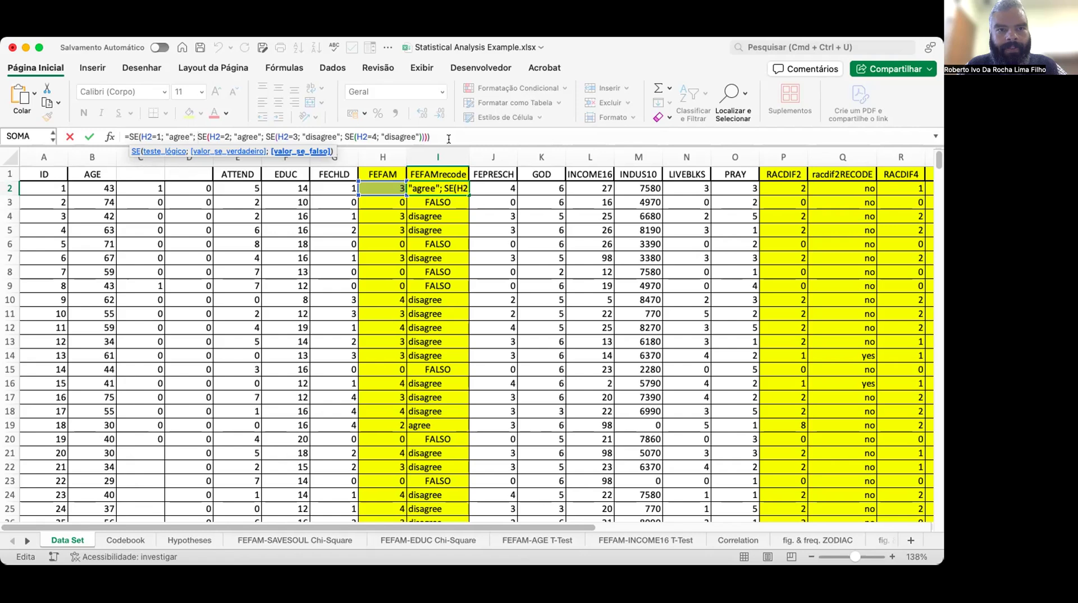
pyautogui.press('Right')
pyautogui.press('Right')
pyautogui.press('Right')
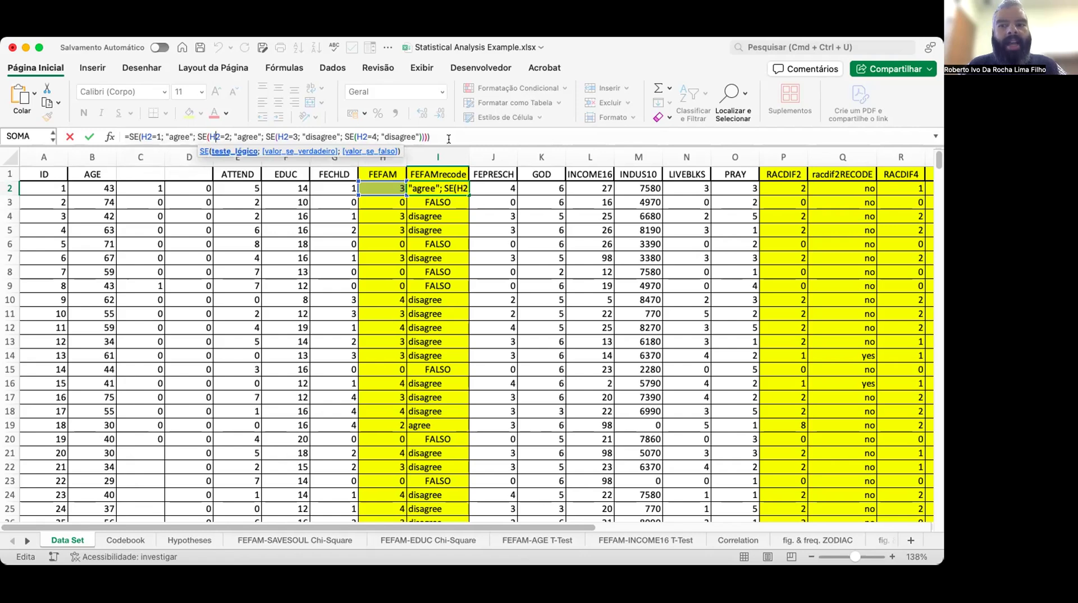
pyautogui.press('Right')
pyautogui.press('Right')
pyautogui.press('Right')
pyautogui.press('Right')
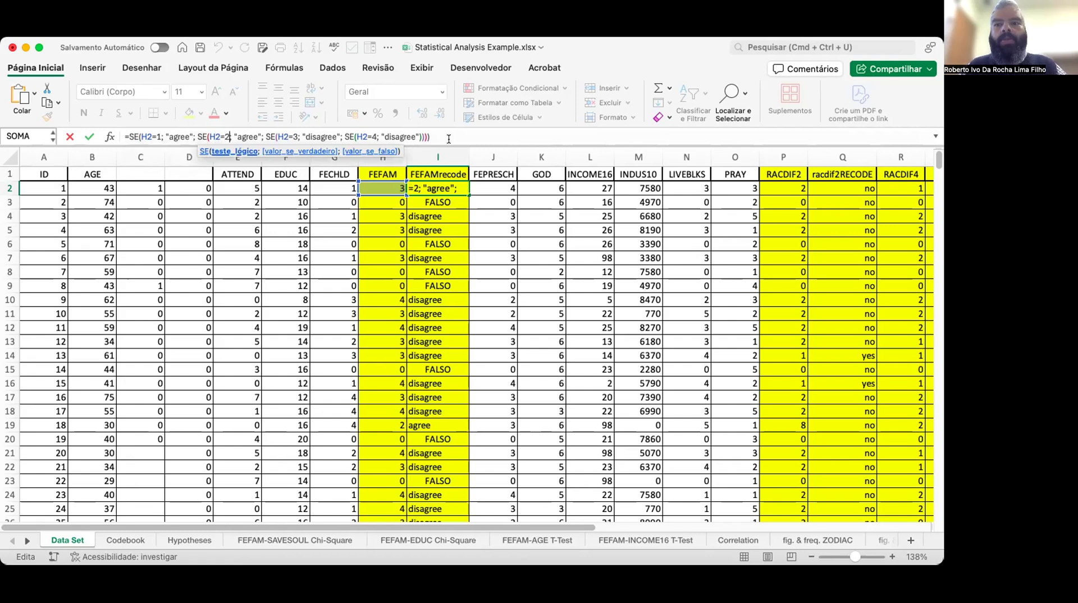
# Walk through the H2=3 and H2=4 conditions with their "disagree" results, then leave the I2 formula.
pyautogui.write(';')
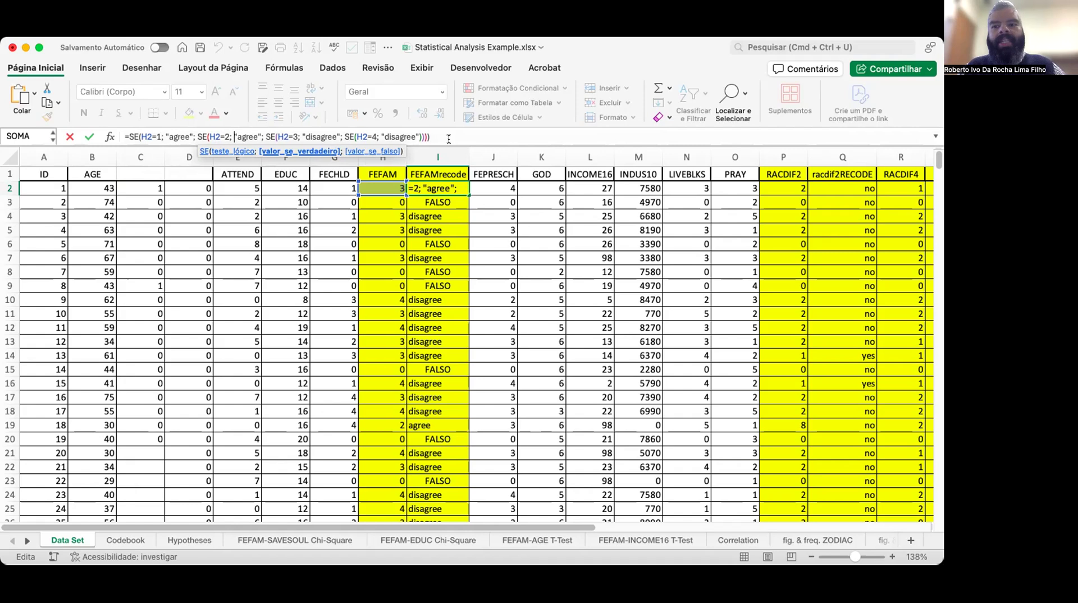
pyautogui.press('Right')
pyautogui.press('Right')
pyautogui.press('Right')
pyautogui.press('Right')
pyautogui.press('Right')
pyautogui.press('Right')
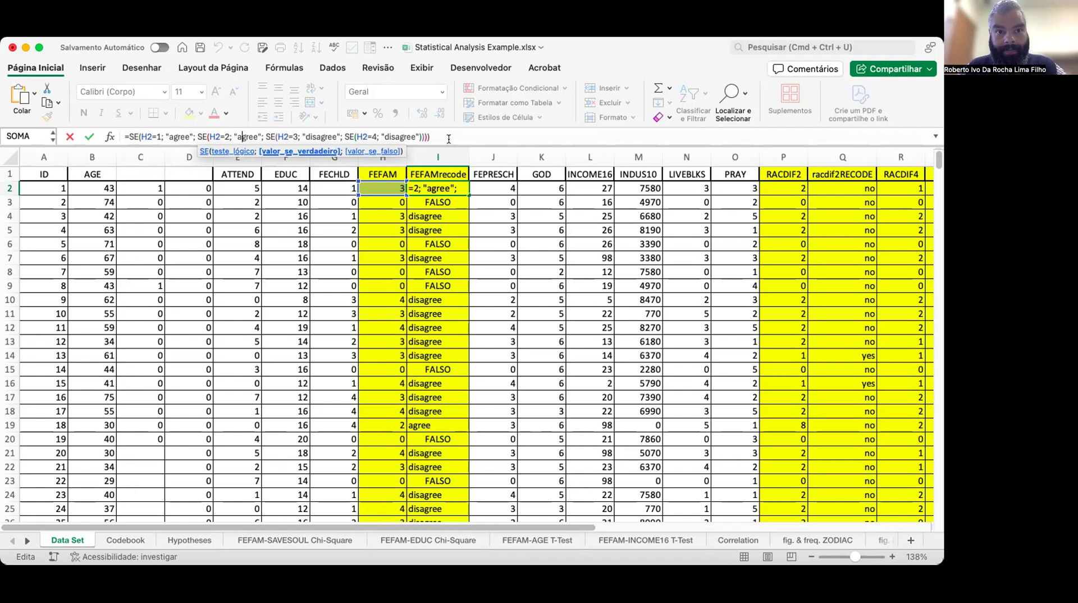
pyautogui.press('Right')
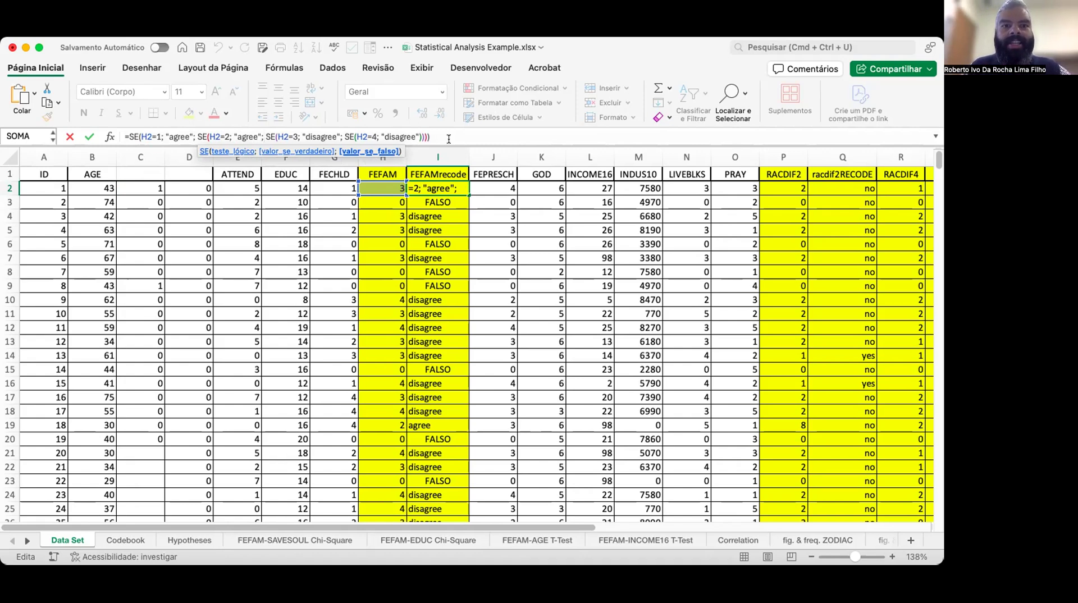
pyautogui.press('Right')
pyautogui.press('Right')
pyautogui.press('Right')
pyautogui.press('Right')
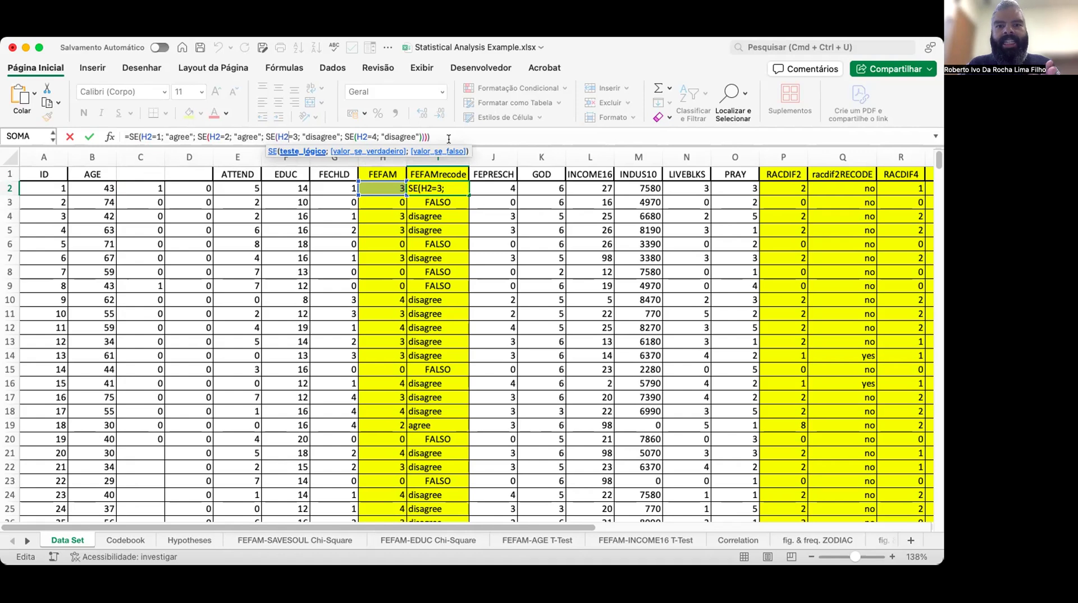
pyautogui.press('Right')
pyautogui.press('Right')
pyautogui.press('Right')
pyautogui.press('Right')
pyautogui.press('Right')
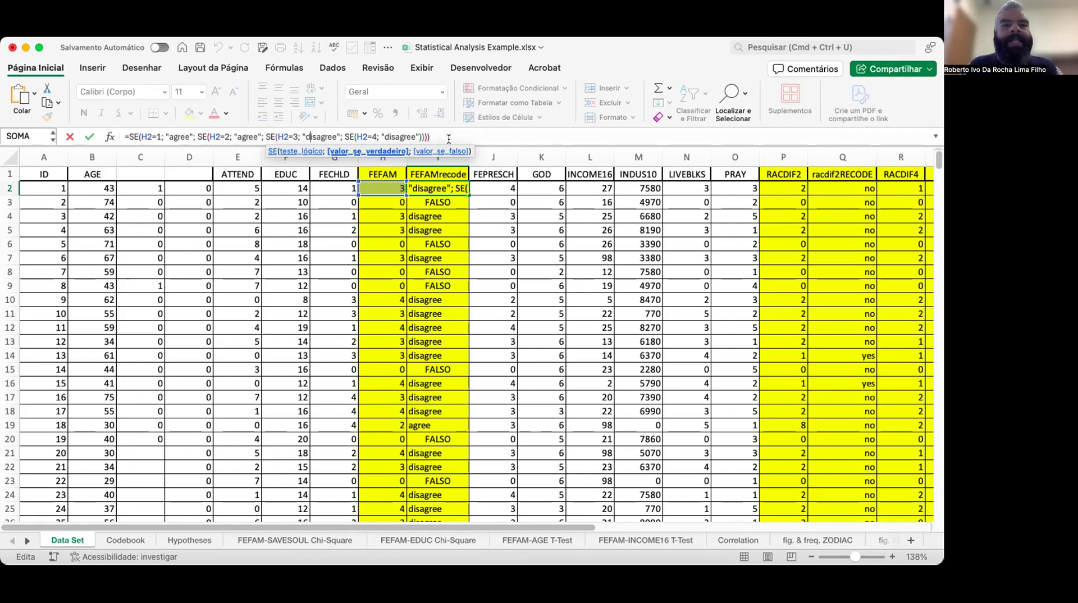
pyautogui.press('Right')
pyautogui.press('Right')
pyautogui.press('Right')
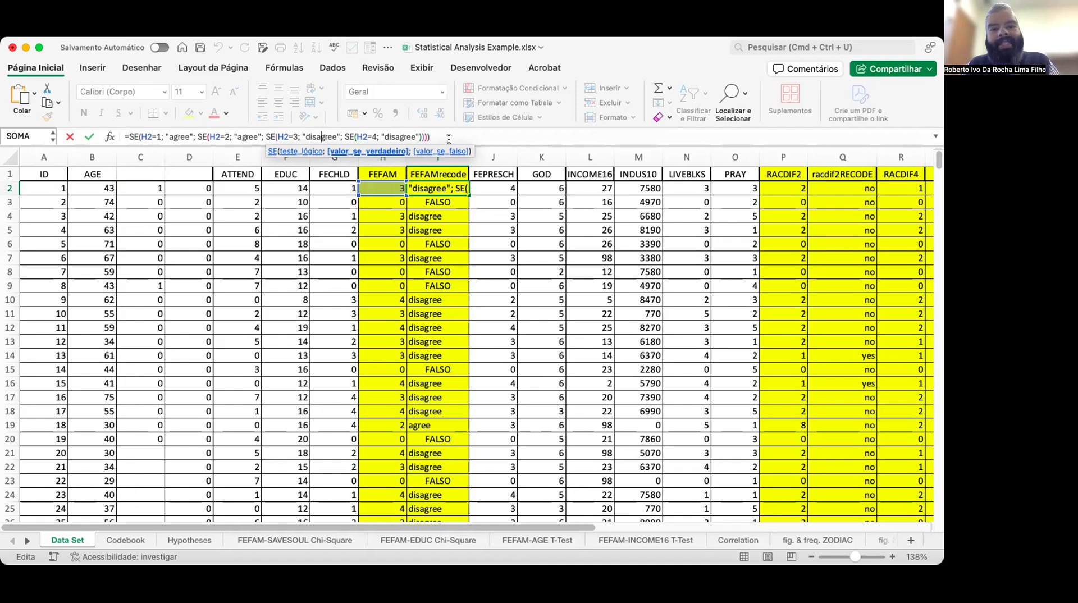
pyautogui.press('Right')
pyautogui.press('Right')
pyautogui.press('Right')
pyautogui.press('Right')
pyautogui.press('Right')
pyautogui.press('Right')
pyautogui.press('Right')
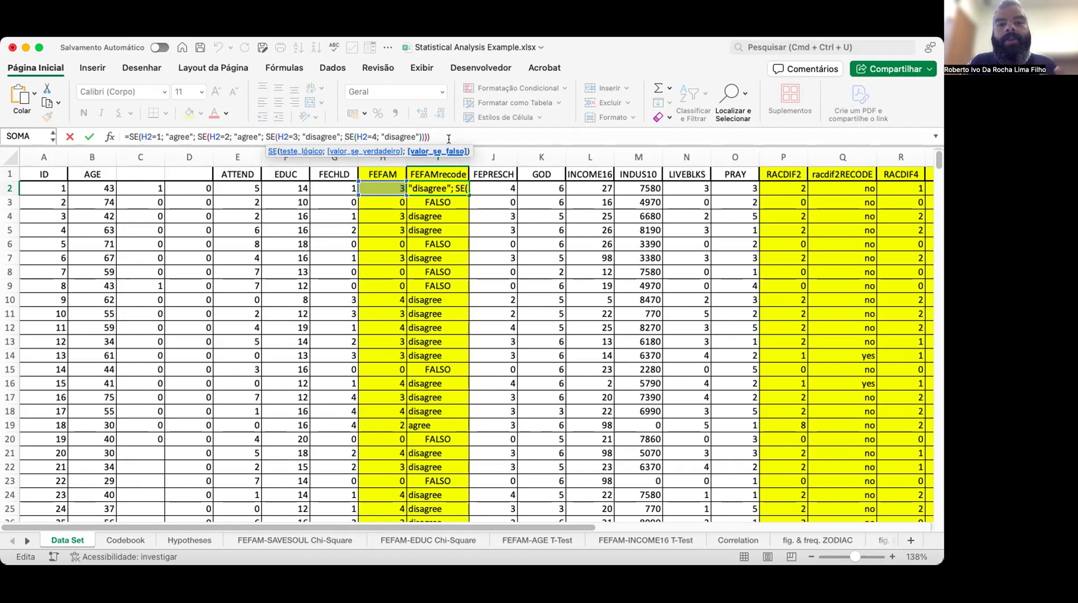
pyautogui.press('Right')
pyautogui.press('Right')
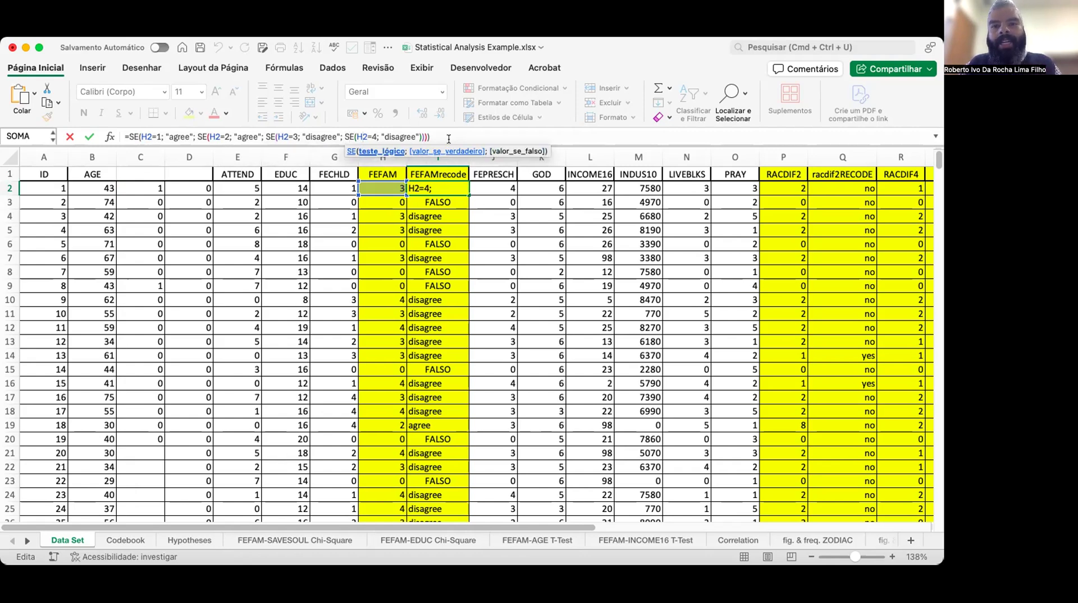
pyautogui.press('Right')
pyautogui.press('Right')
pyautogui.press('Right')
pyautogui.press('Right')
pyautogui.press('Right')
pyautogui.press('Right')
pyautogui.press('Right')
pyautogui.press('Right')
pyautogui.press('Right')
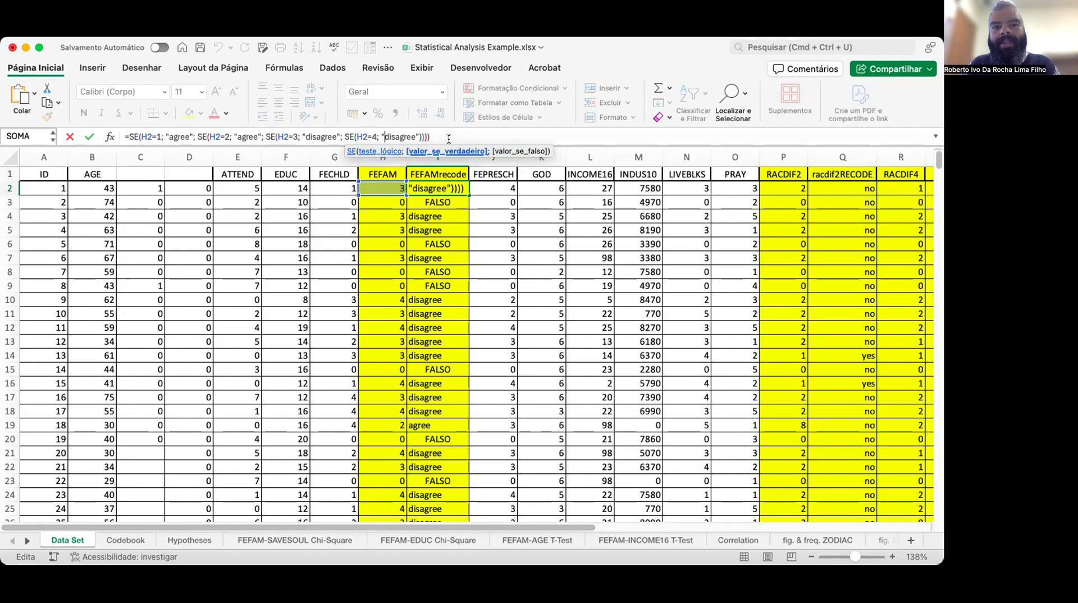
pyautogui.press('Right')
pyautogui.press('Right')
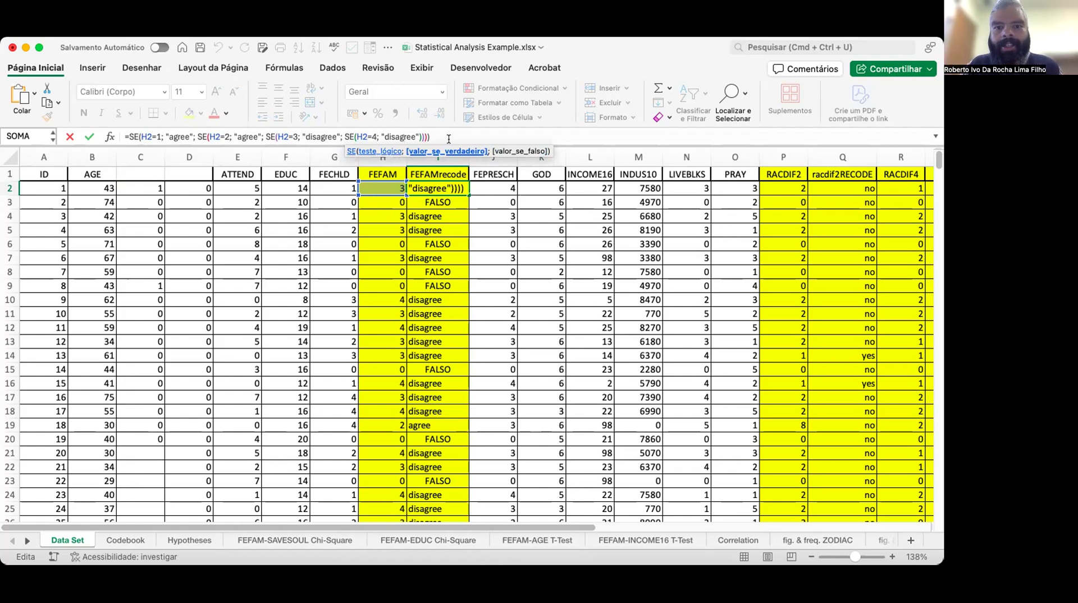
pyautogui.press('Return')
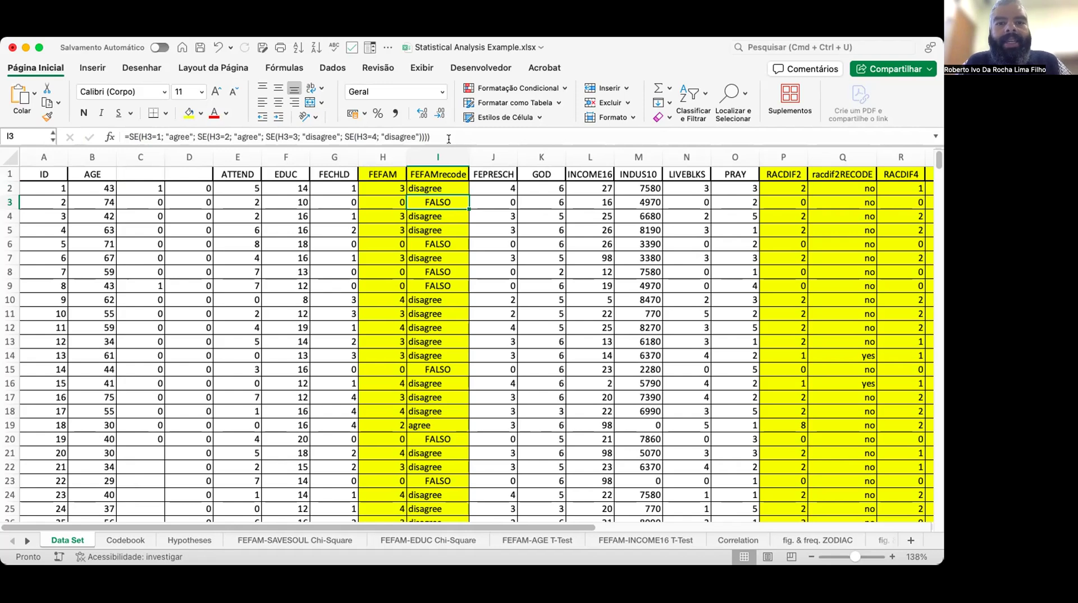
# Add "write off" as the final false result of the innermost SE in the I2 FEFAMrecode formula.
pyautogui.press('Up')
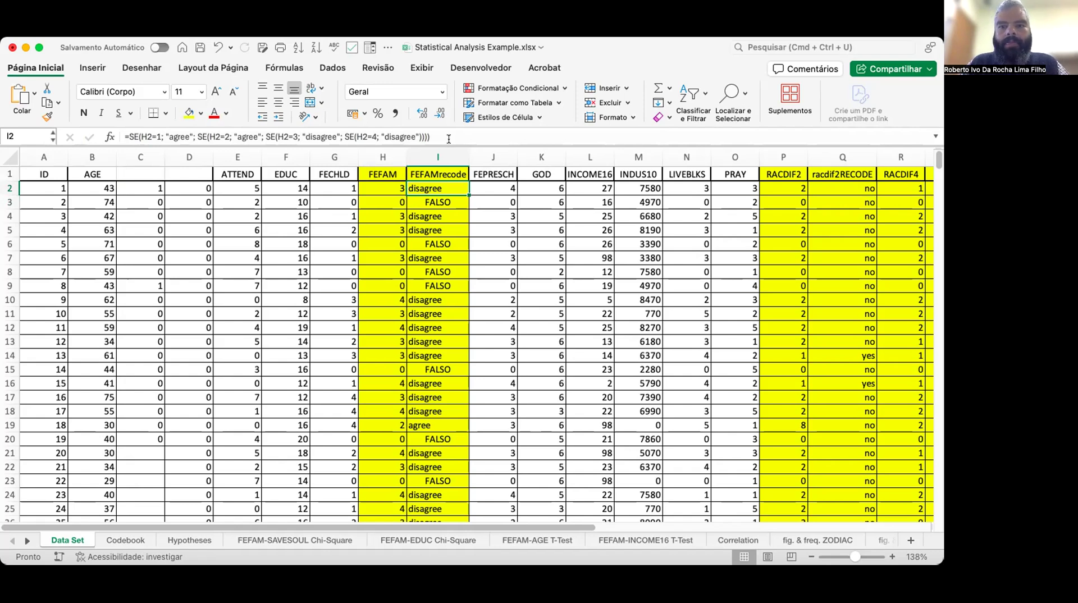
pyautogui.click(449, 138)
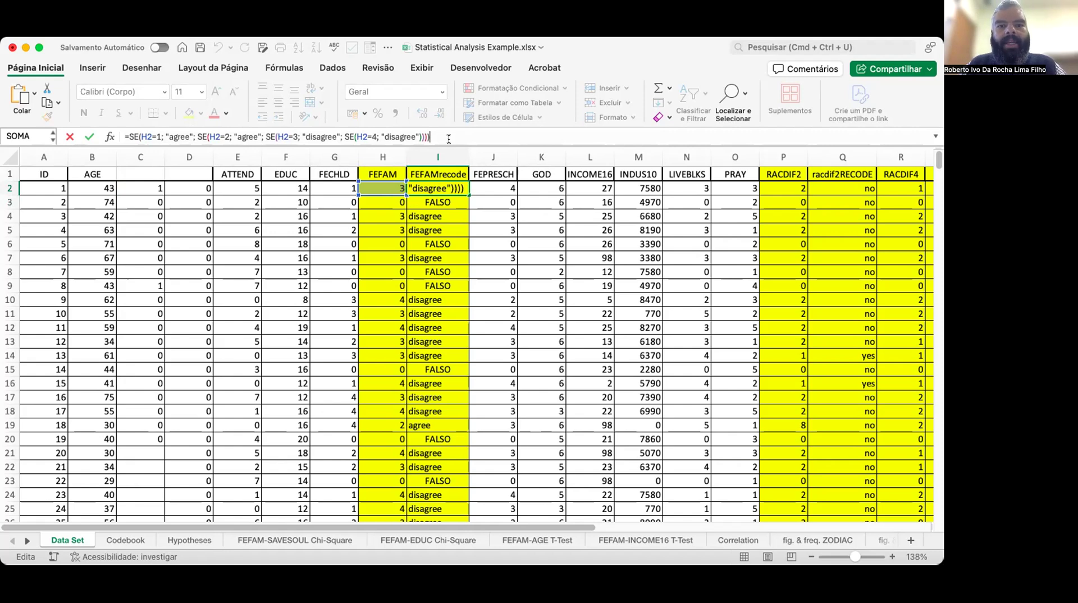
pyautogui.press('Left')
pyautogui.press('Left')
pyautogui.press('Left')
pyautogui.press('Left')
pyautogui.press('Left')
pyautogui.press('Left')
pyautogui.press('Left')
pyautogui.press('Left')
pyautogui.press('Left')
pyautogui.press('Left')
pyautogui.press('Left')
pyautogui.press('Left')
pyautogui.press('Left')
pyautogui.press('Left')
pyautogui.press('Left')
pyautogui.press('Left')
pyautogui.press('Left')
pyautogui.press('Left')
pyautogui.press('Left')
pyautogui.press('Right')
pyautogui.press('Right')
pyautogui.press('Right')
pyautogui.press('Right')
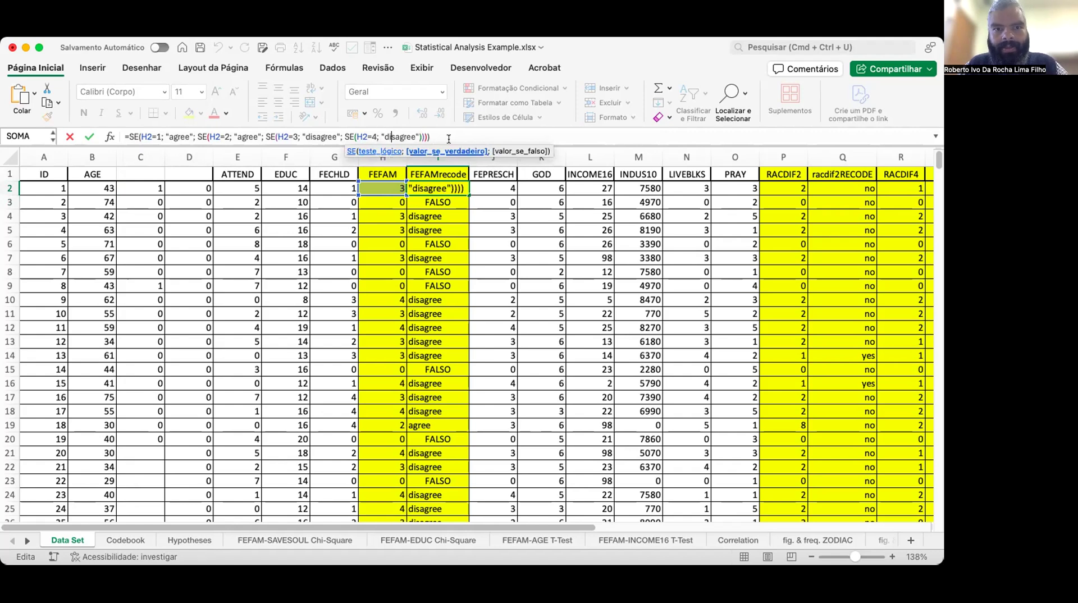
pyautogui.press('Left')
pyautogui.press('Left')
pyautogui.press('Left')
pyautogui.press('Left')
pyautogui.press('Left')
pyautogui.press('Left')
pyautogui.press('Left')
pyautogui.press('Left')
pyautogui.press('Left')
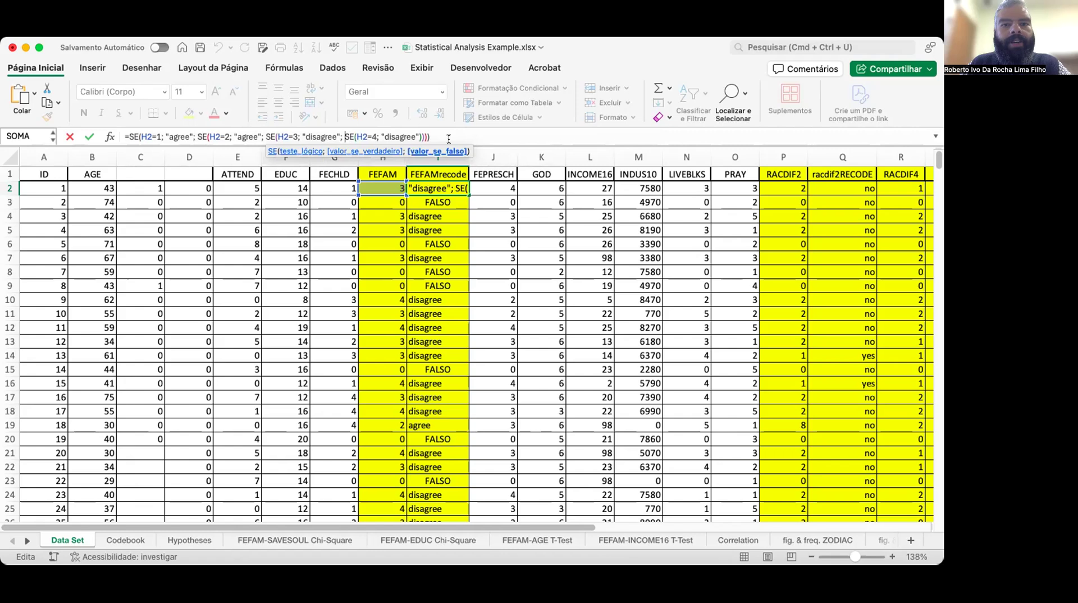
pyautogui.press('Left')
pyautogui.press('Left')
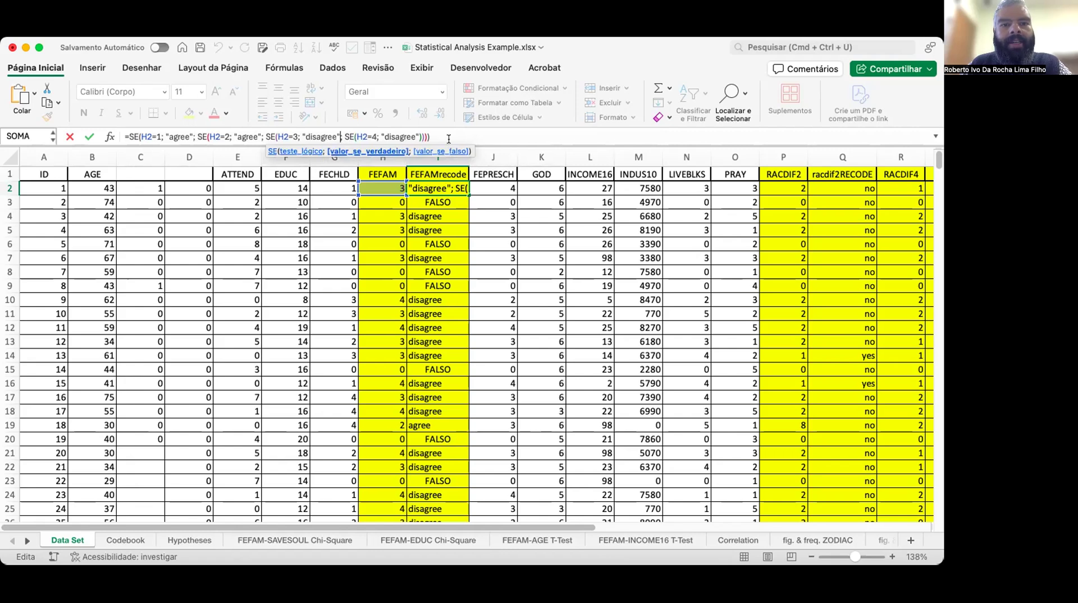
pyautogui.press('Right')
pyautogui.press('Right')
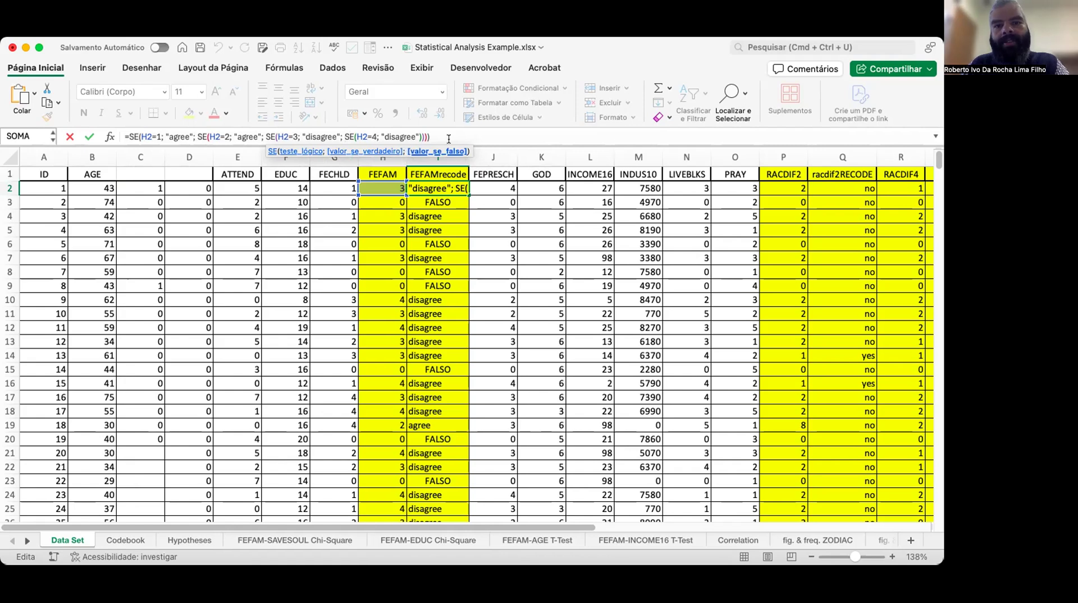
pyautogui.press('Right')
pyautogui.press('Right')
pyautogui.press('Right')
pyautogui.press('Right')
pyautogui.press('Right')
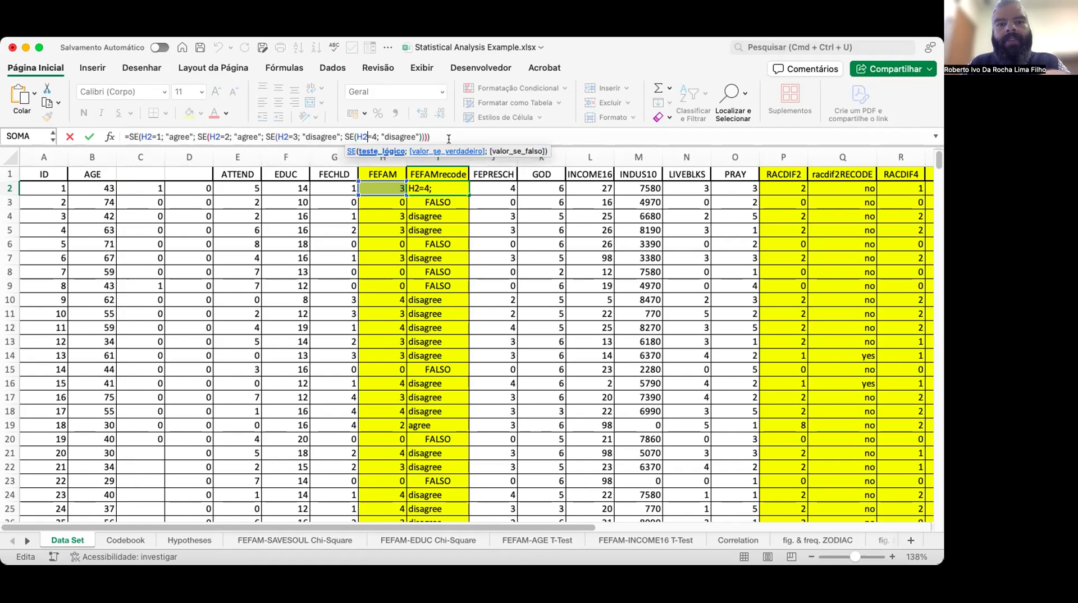
pyautogui.press('Right')
pyautogui.press('Right')
pyautogui.press('Right')
pyautogui.press('Right')
pyautogui.press('Right')
pyautogui.press('Right')
pyautogui.press('Right')
pyautogui.press('Right')
pyautogui.press('Right')
pyautogui.press('Right')
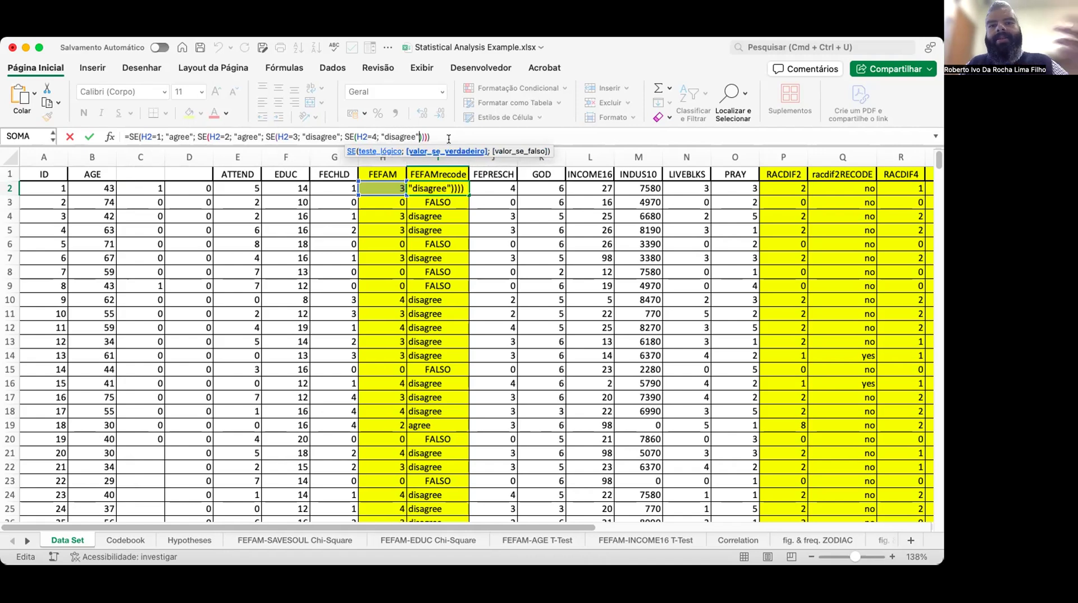
pyautogui.write(';')
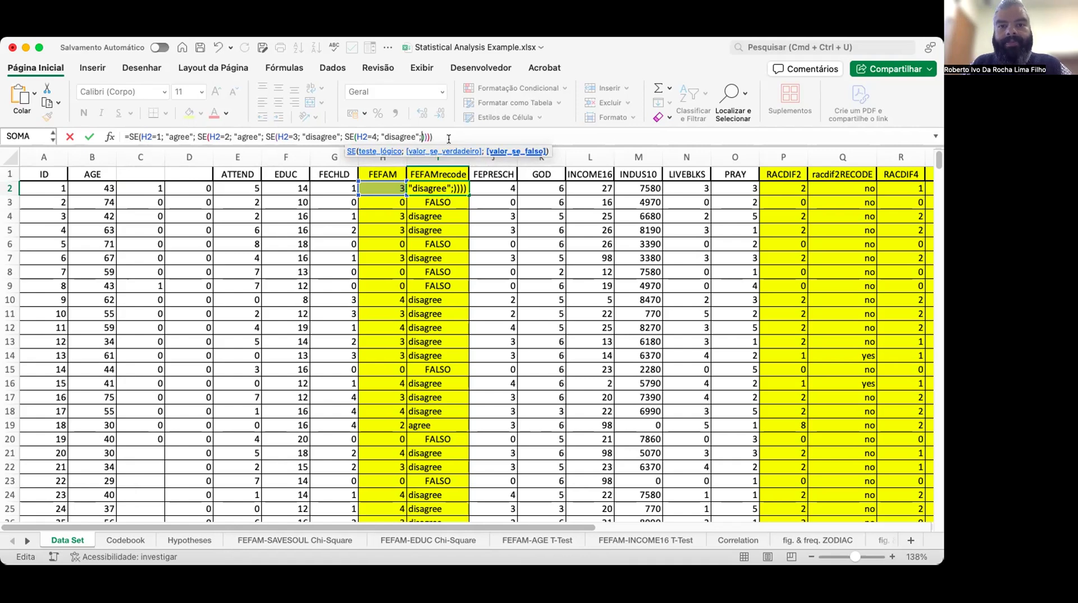
pyautogui.write('"')
pyautogui.write('write off')
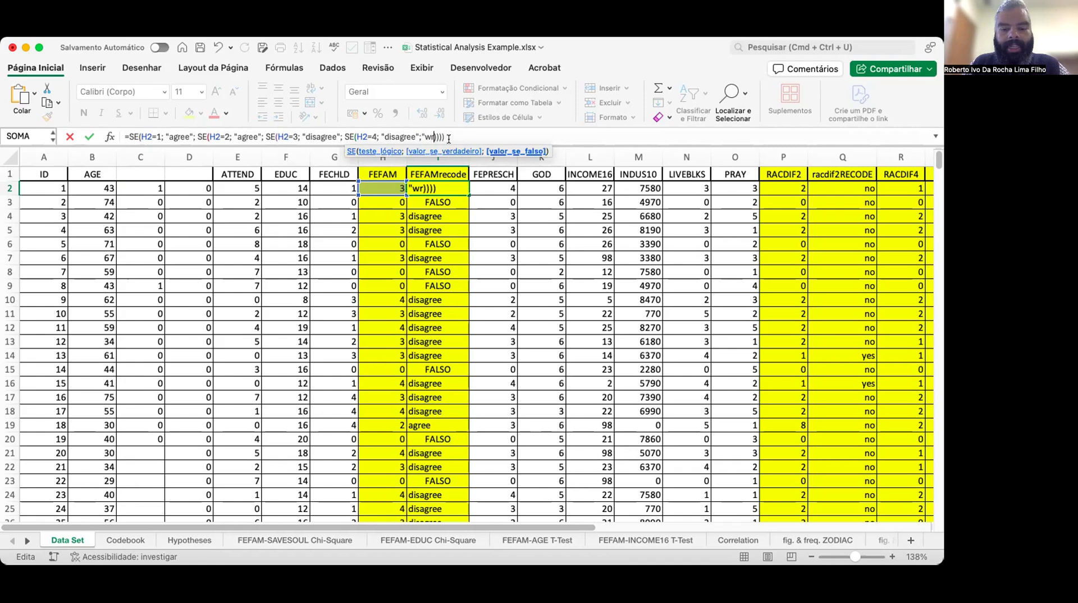
pyautogui.write('"')
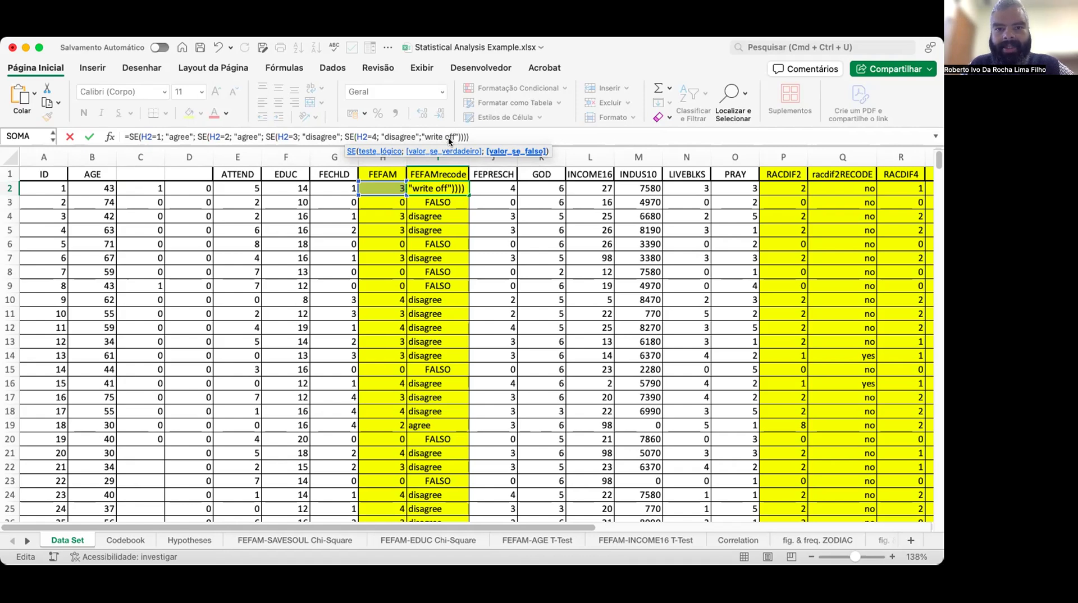
pyautogui.press('Return')
# Copy the updated I2 formula into I3.
pyautogui.press('Up')
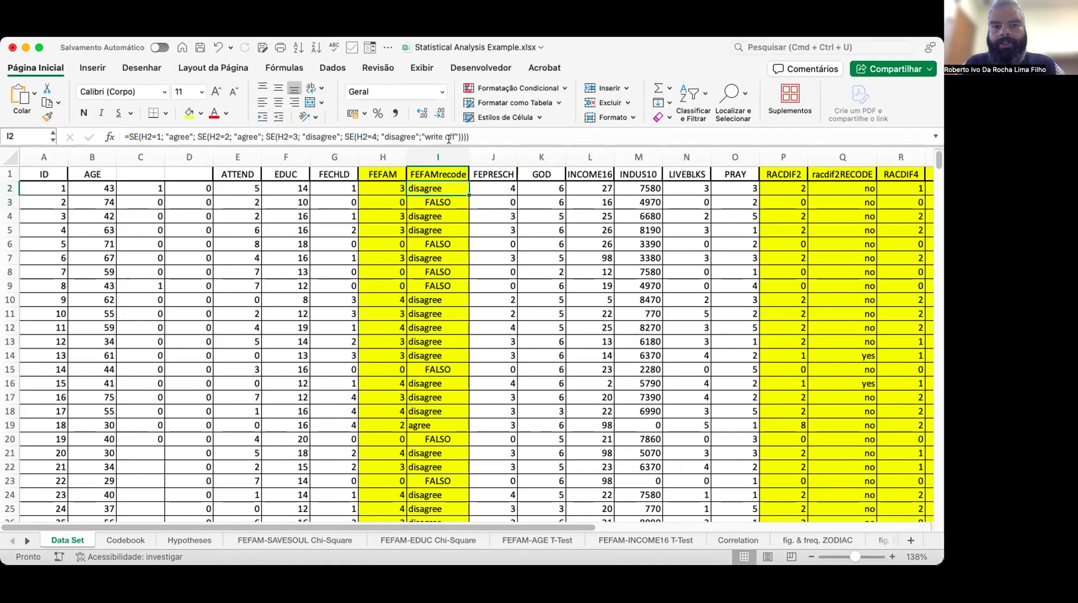
pyautogui.press('super+c')
pyautogui.press('Down')
pyautogui.press('super+v')
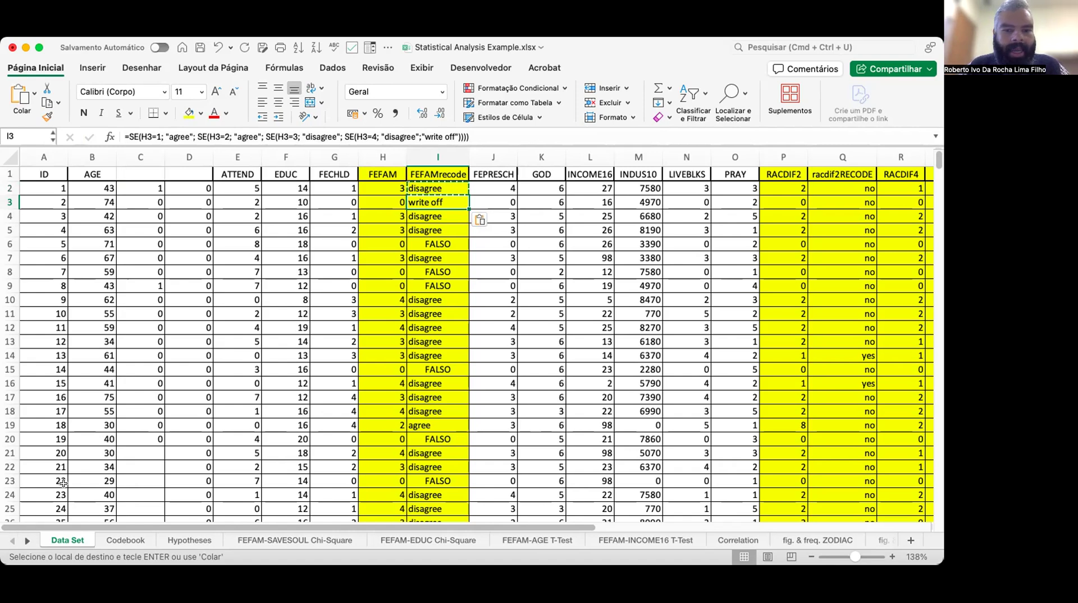
# Switch to the FEFAM-AGE T-Test sheet and examine its ID, AGE and FEFAM columns and t-test results.
pyautogui.click(521, 539)
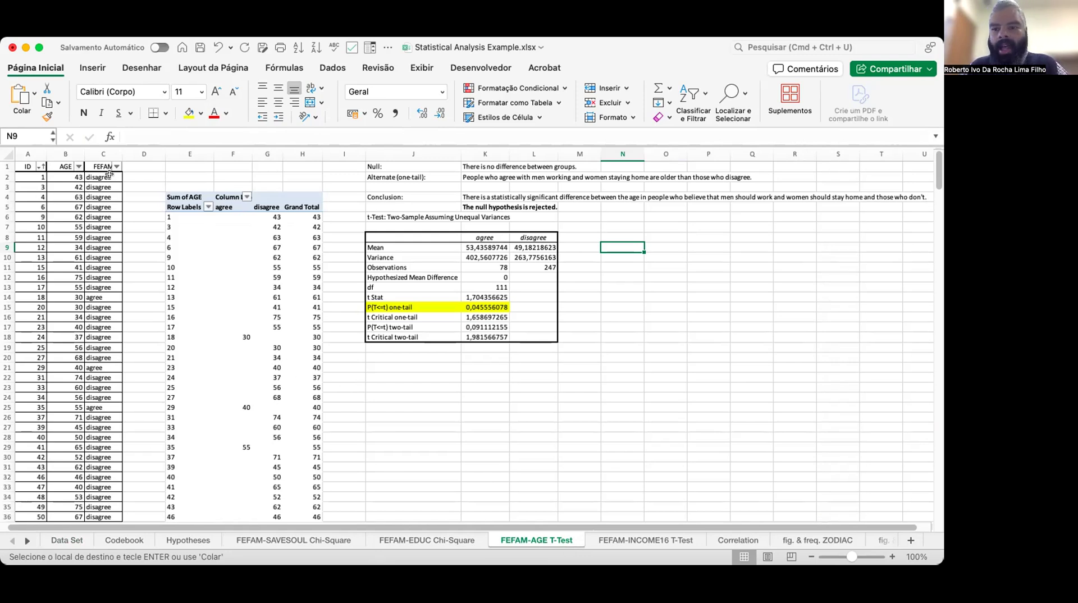
pyautogui.click(23, 166)
pyautogui.press('Down')
pyautogui.press('Up')
pyautogui.press('Right')
pyautogui.press('Down')
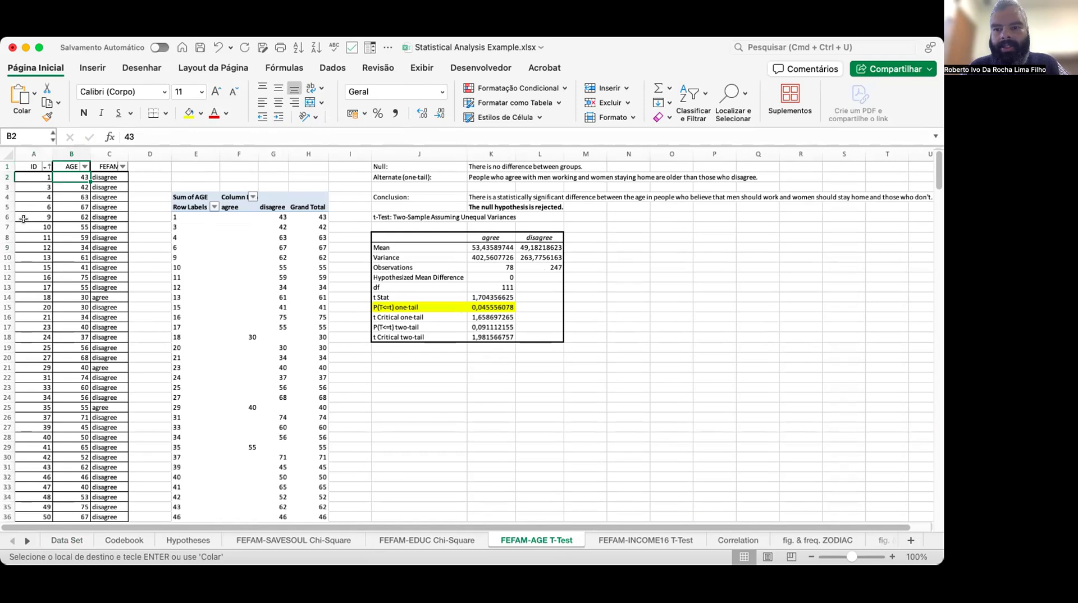
pyautogui.press('Up')
pyautogui.press('Right')
pyautogui.press('Down')
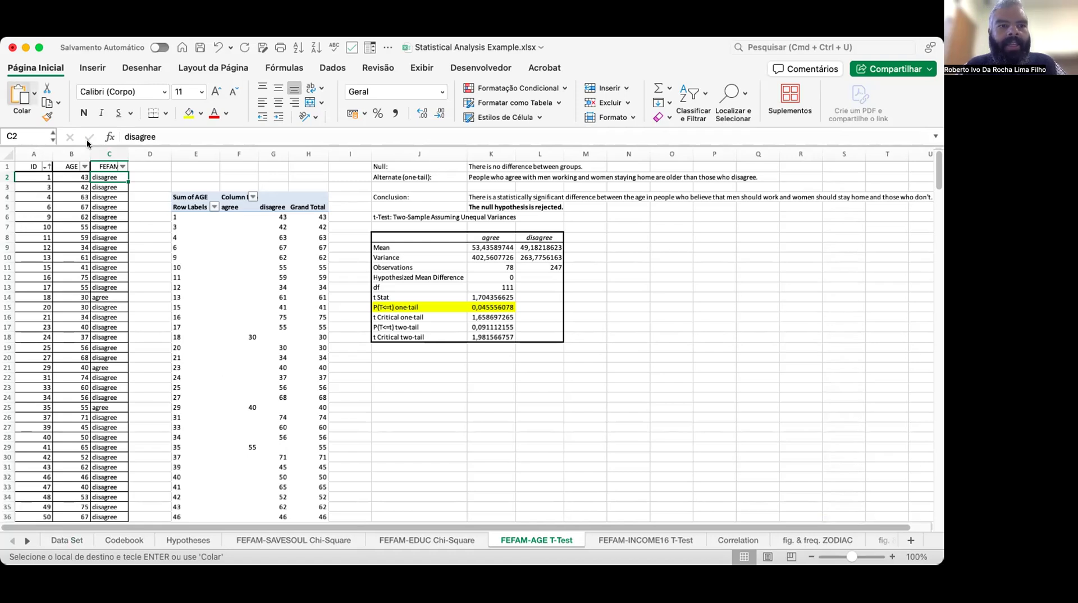
pyautogui.click(64, 206)
pyautogui.press('Up')
pyautogui.press('Up')
pyautogui.press('Up')
pyautogui.press('Up')
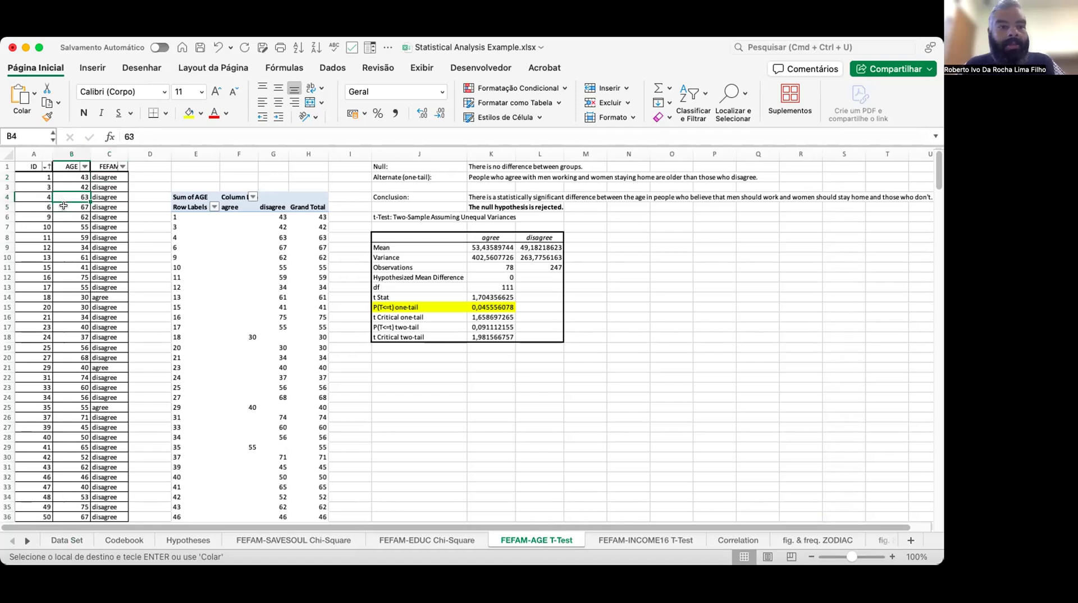
pyautogui.press('Left')
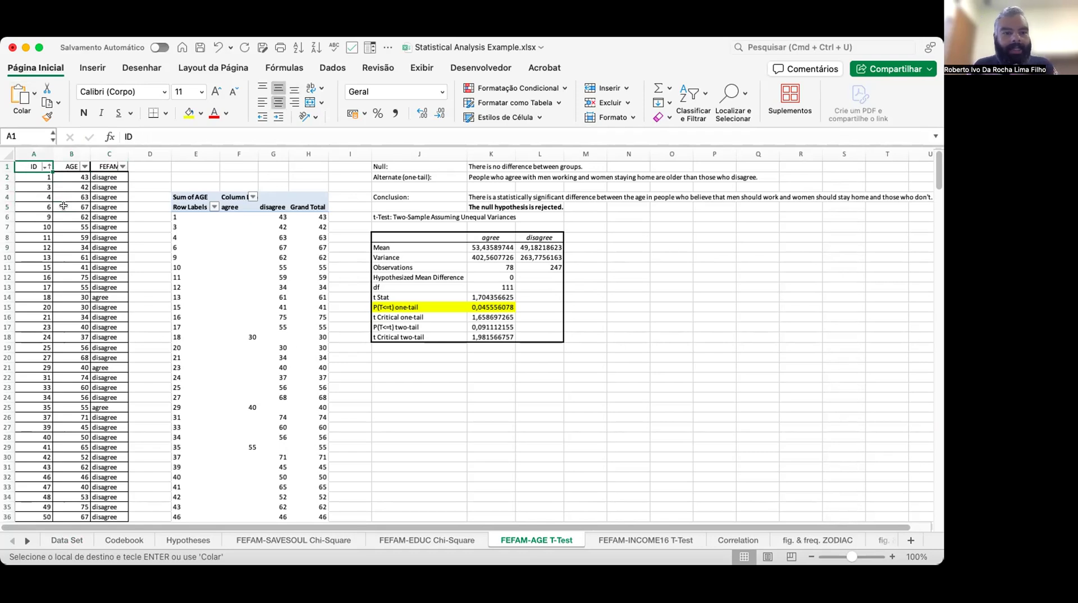
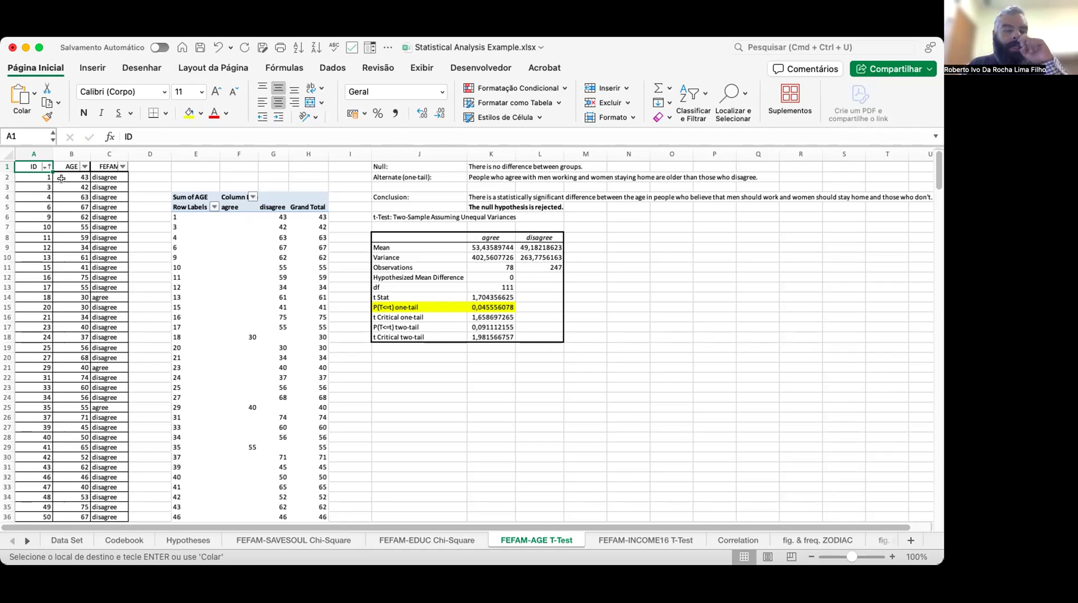
# Insert a PivotTable from the range 'FEFAM-AGE T-Test'!$A$1:$C$326, placing it on the existing sheet at cell P4.
pyautogui.click(93, 68)
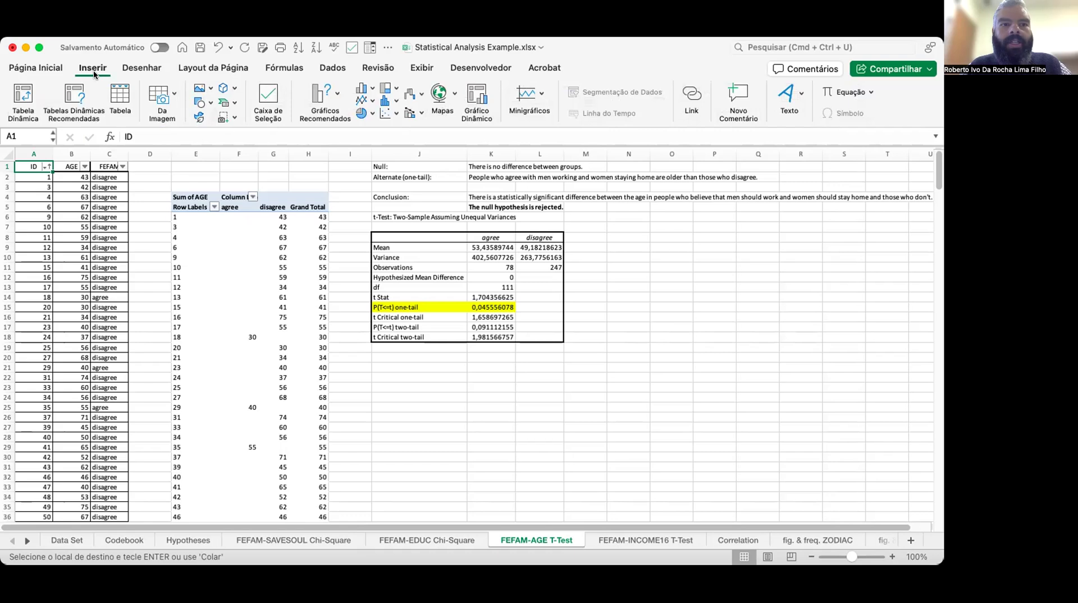
pyautogui.click(23, 95)
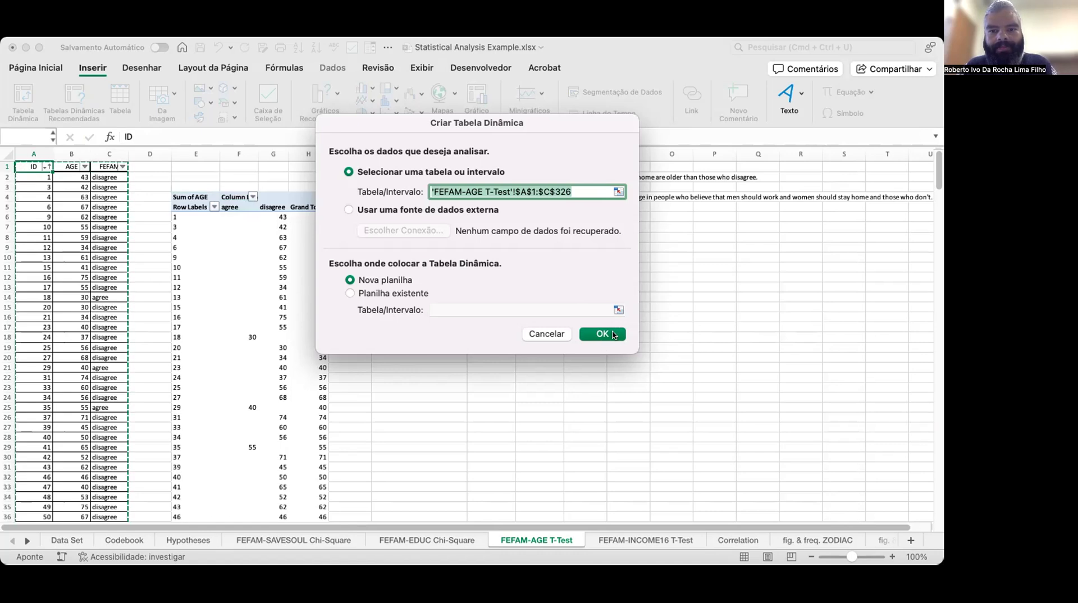
pyautogui.click(378, 291)
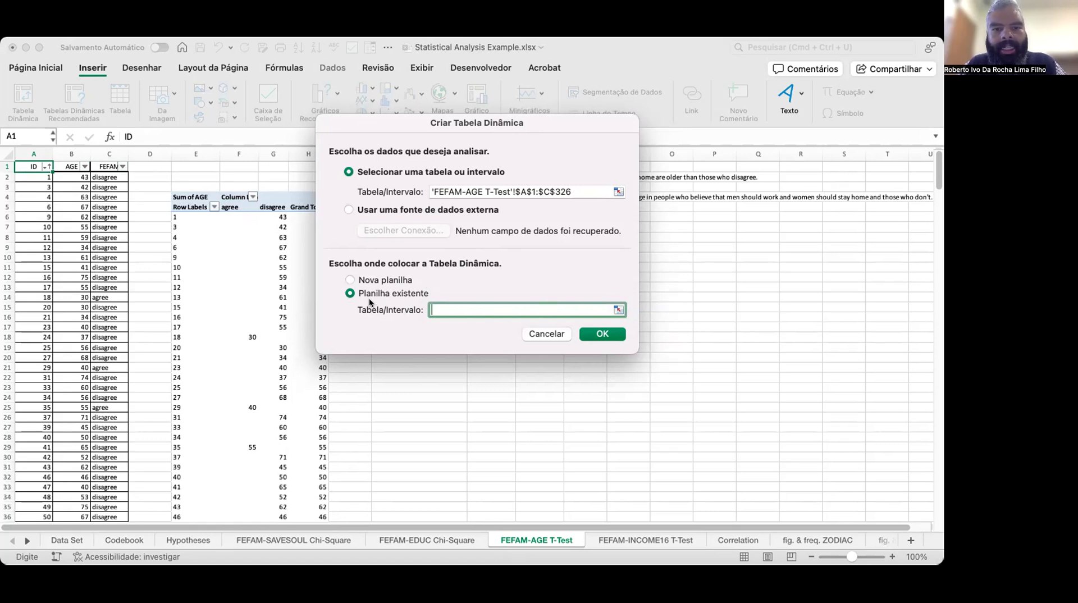
pyautogui.click(618, 310)
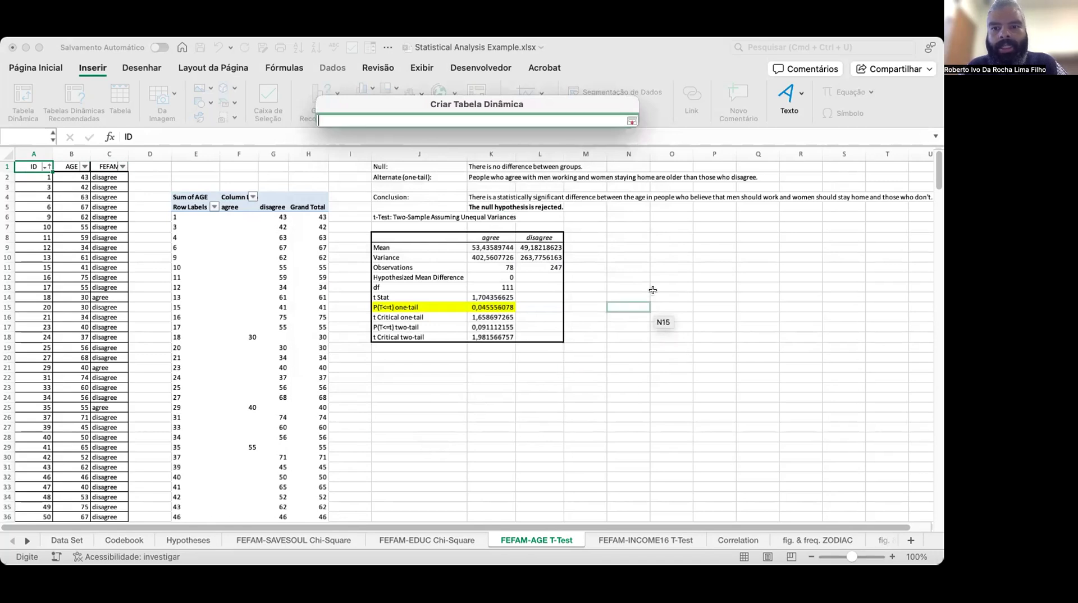
pyautogui.click(707, 196)
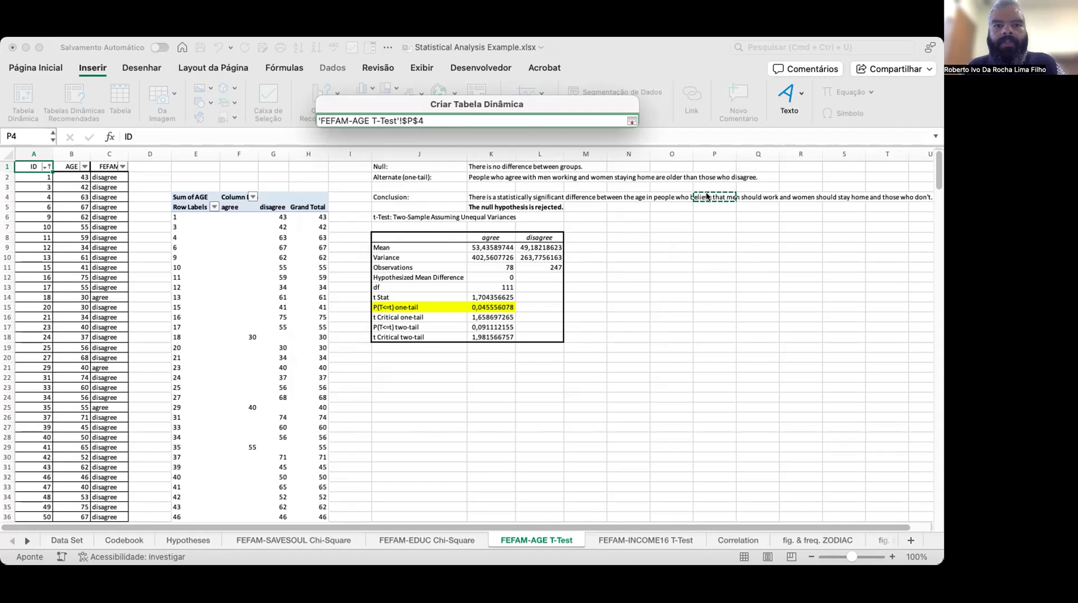
pyautogui.click(631, 120)
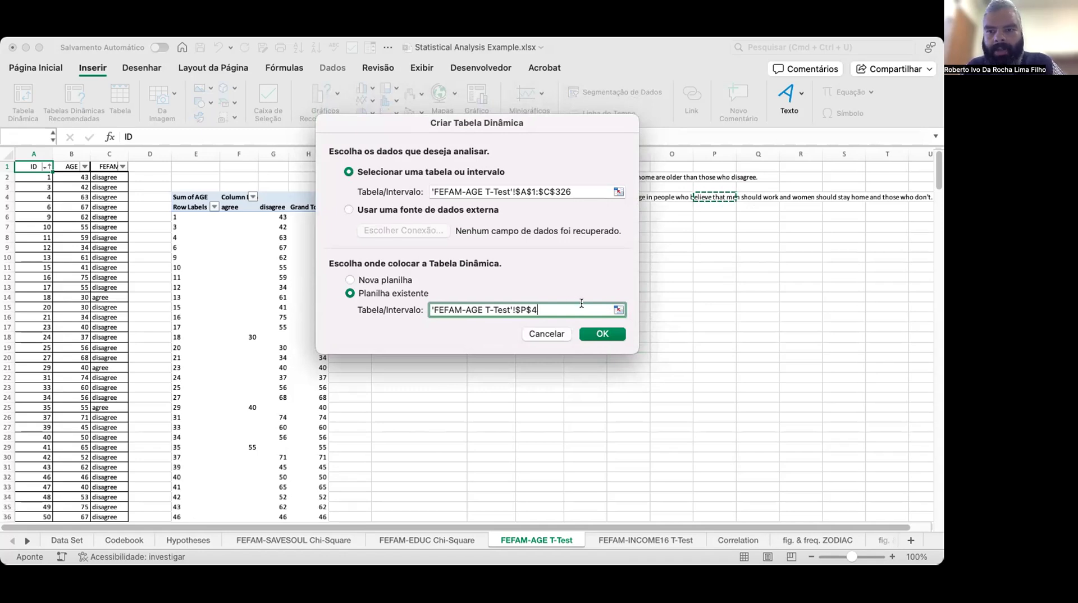
pyautogui.click(611, 334)
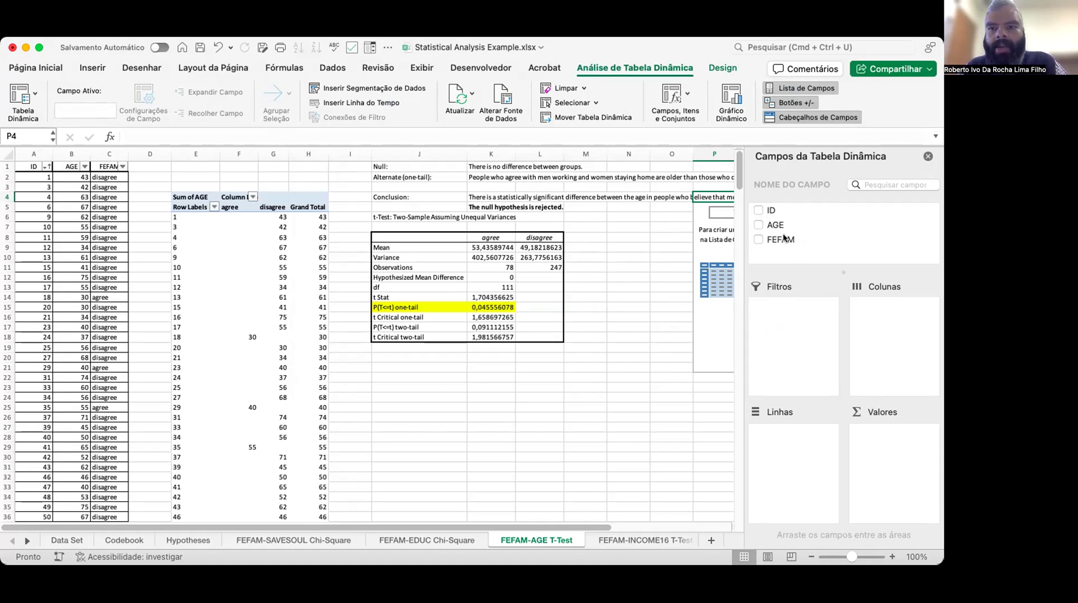
# Add the ID field to the PivotTable and move it from Values into Rows.
pyautogui.click(757, 212)
pyautogui.click(756, 211)
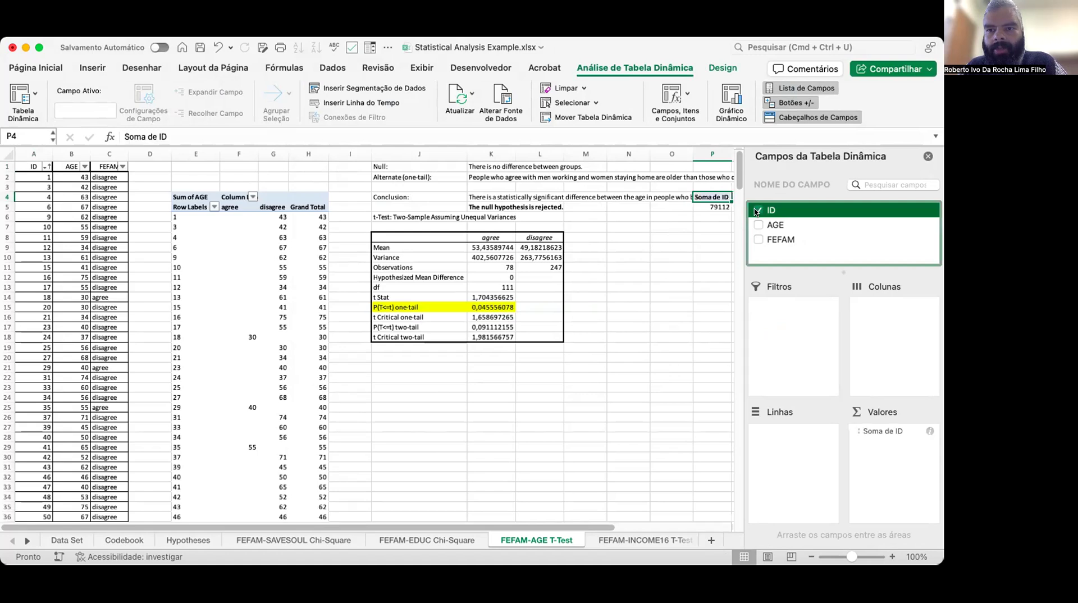
pyautogui.click(879, 431)
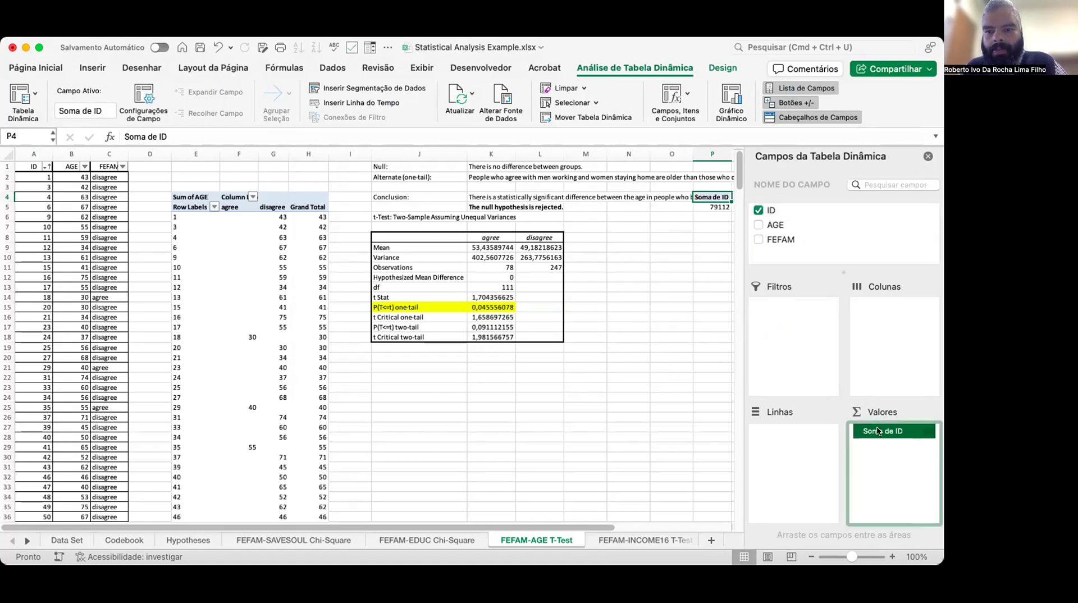
pyautogui.moveTo(879, 432); pyautogui.dragTo(778, 433)
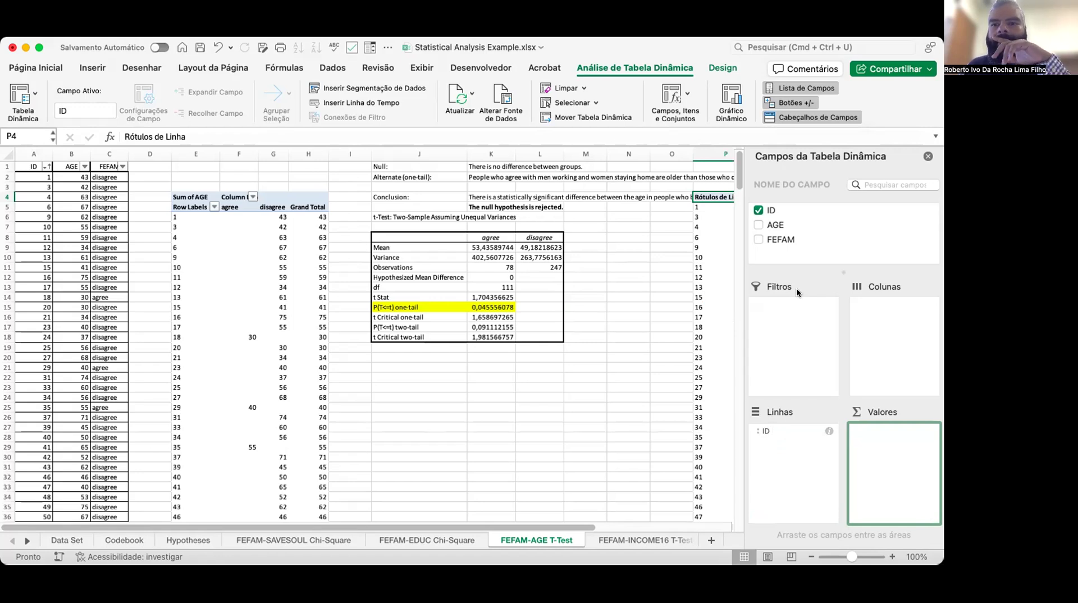
# Add the AGE and FEFAM fields to the PivotTable.
pyautogui.click(774, 225)
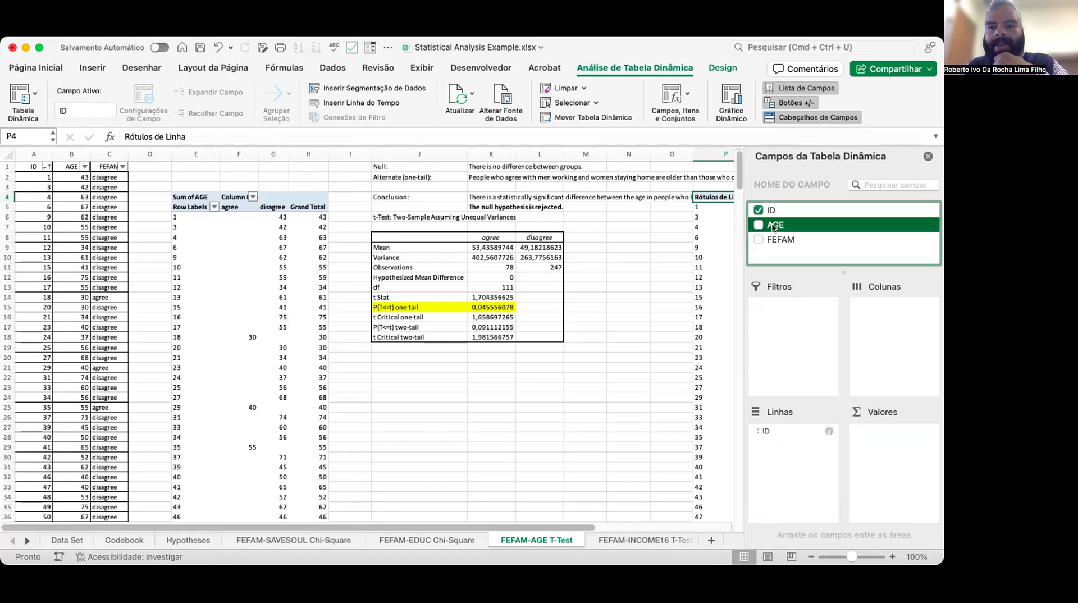
pyautogui.click(759, 225)
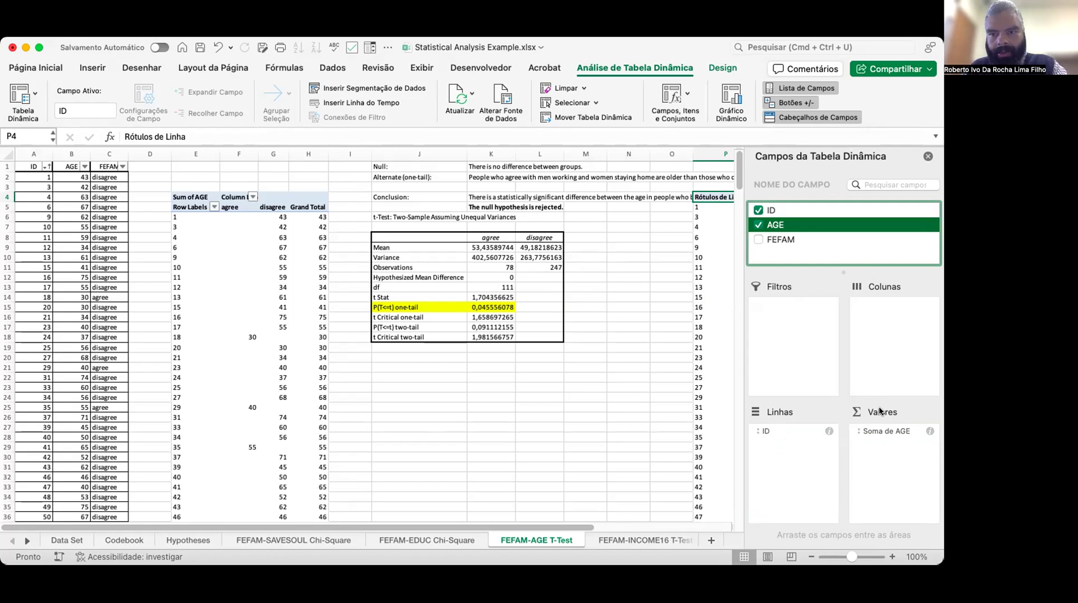
pyautogui.click(781, 240)
pyautogui.click(758, 240)
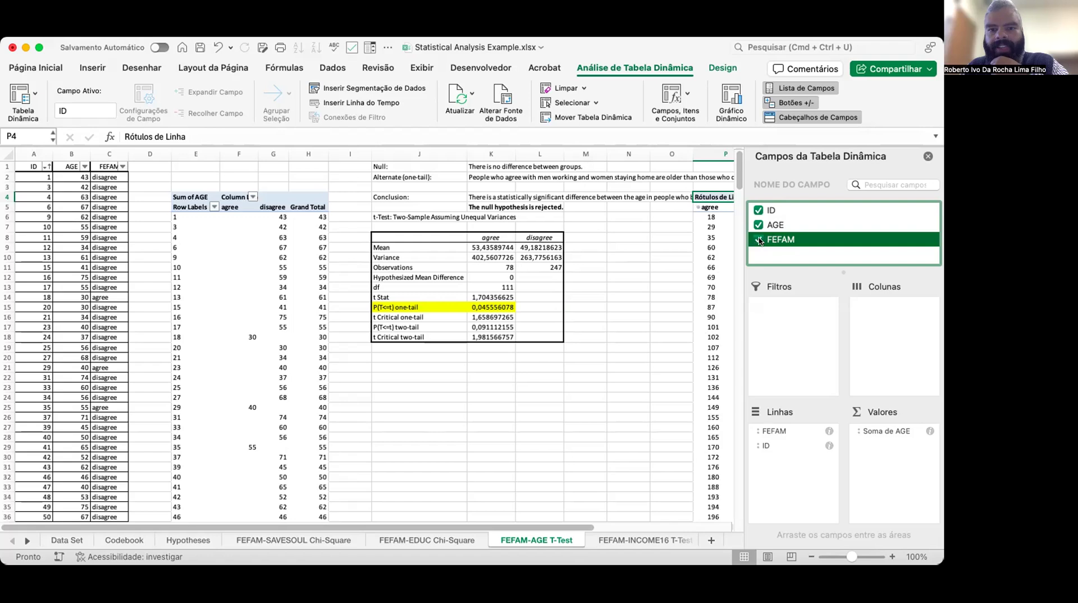
# Move the FEFAM field from Rows into Columns and close the PivotTable field list.
pyautogui.click(884, 431)
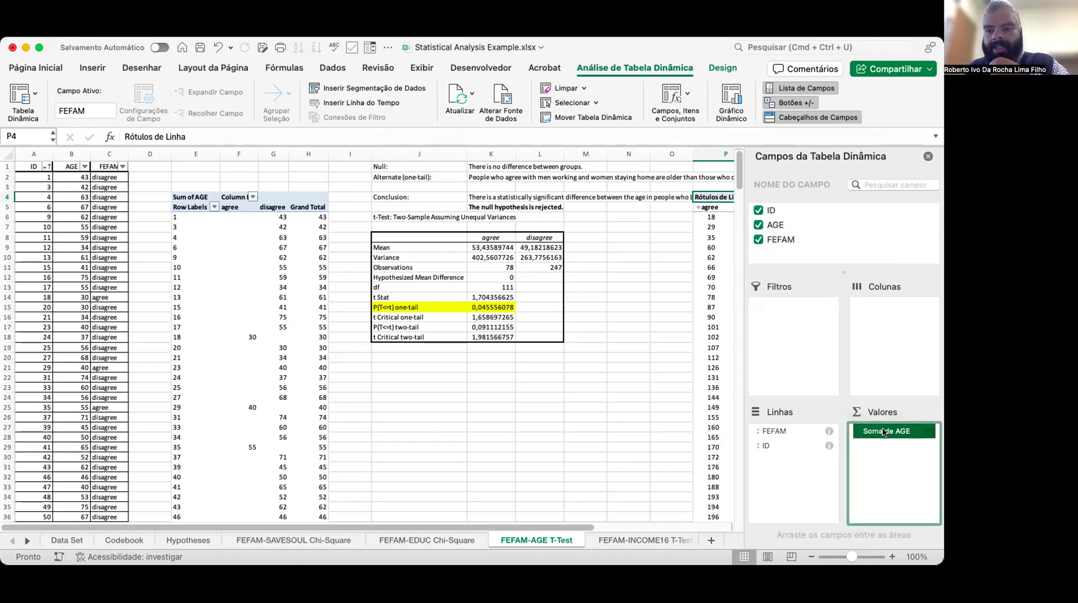
pyautogui.click(786, 430)
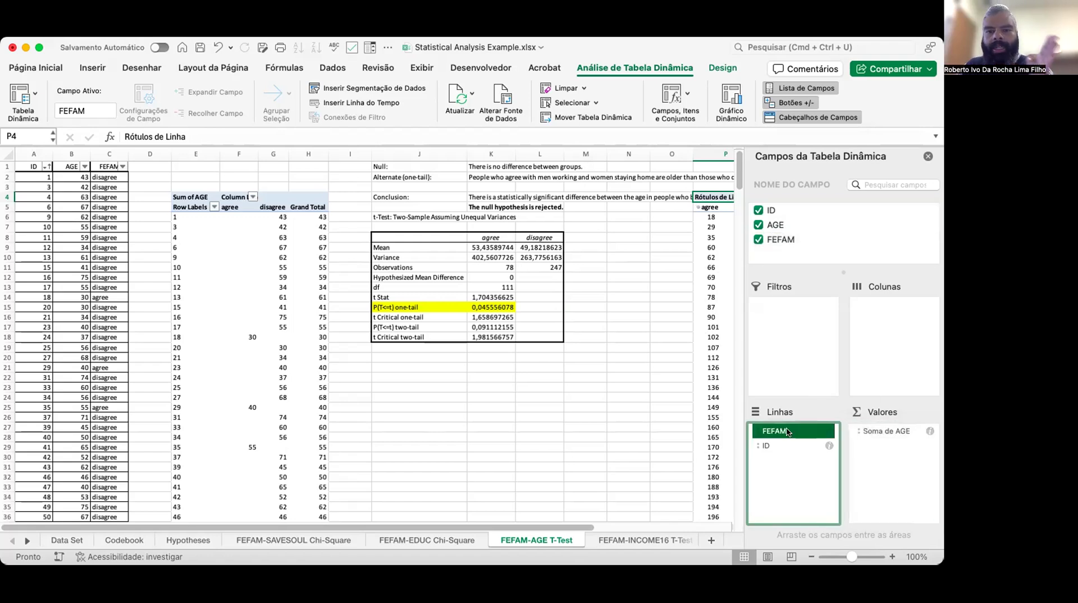
pyautogui.moveTo(800, 408); pyautogui.dragTo(895, 316)
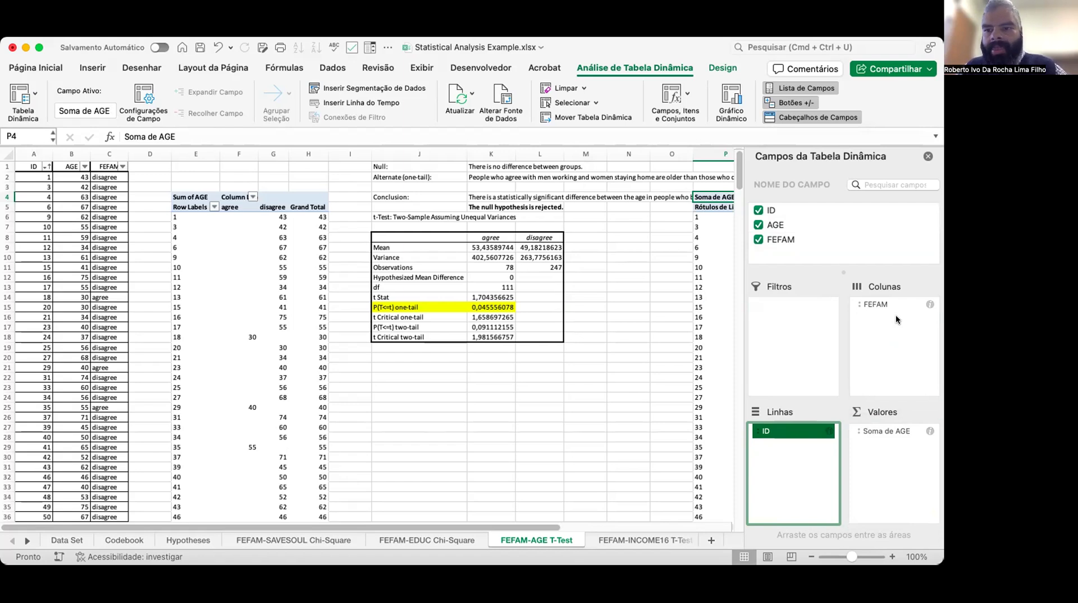
pyautogui.click(928, 157)
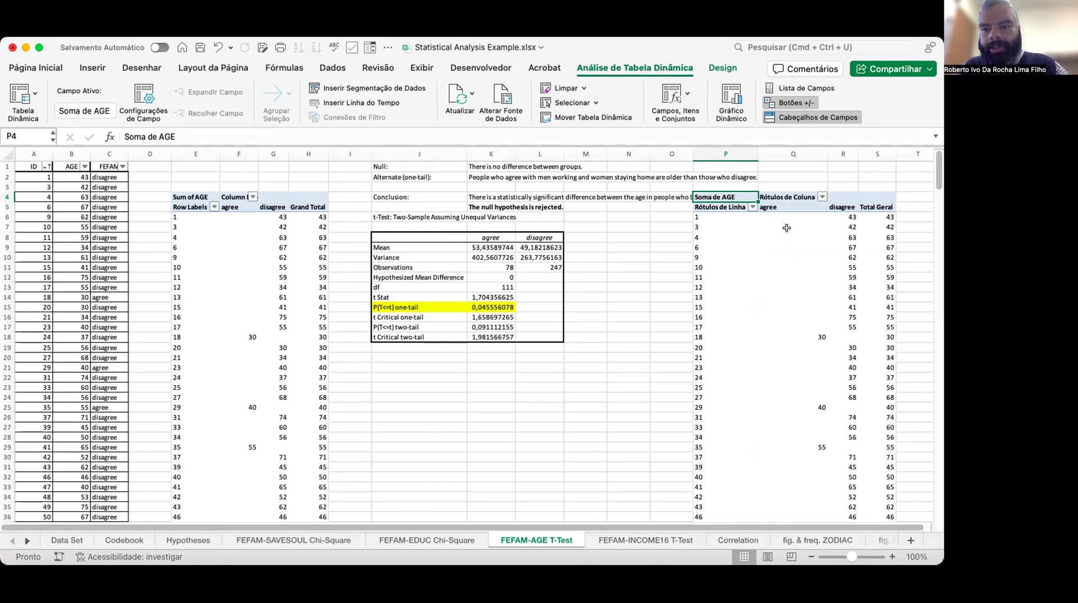
# Scroll through the new PivotTable to compare its AGE values by FEFAM with the existing table.
pyautogui.scroll(-2, 801, 284)
pyautogui.scroll(-10, 802, 285)
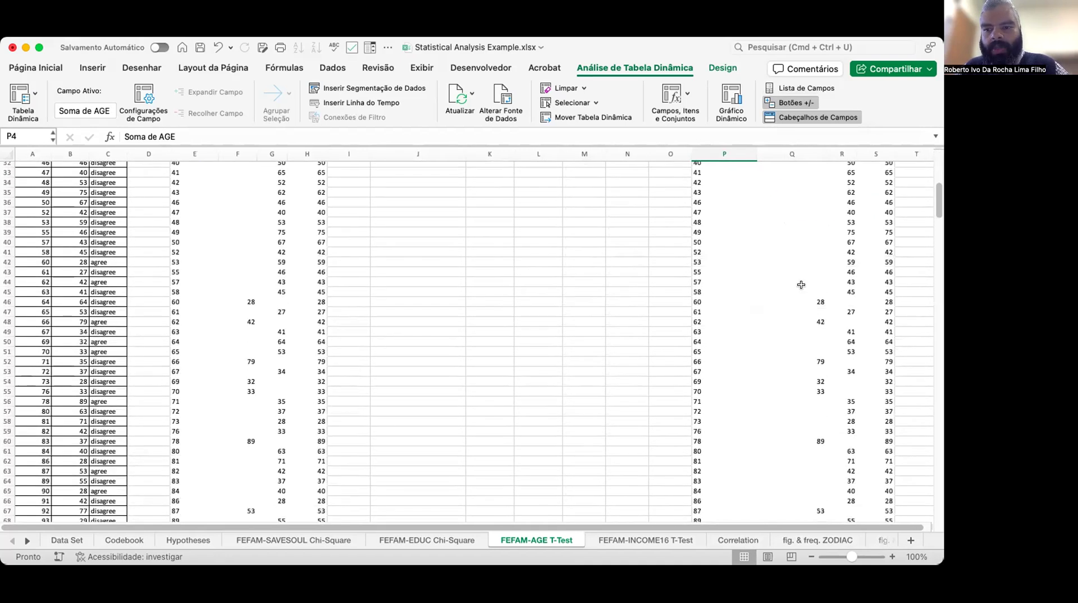
pyautogui.scroll(-7, 802, 285)
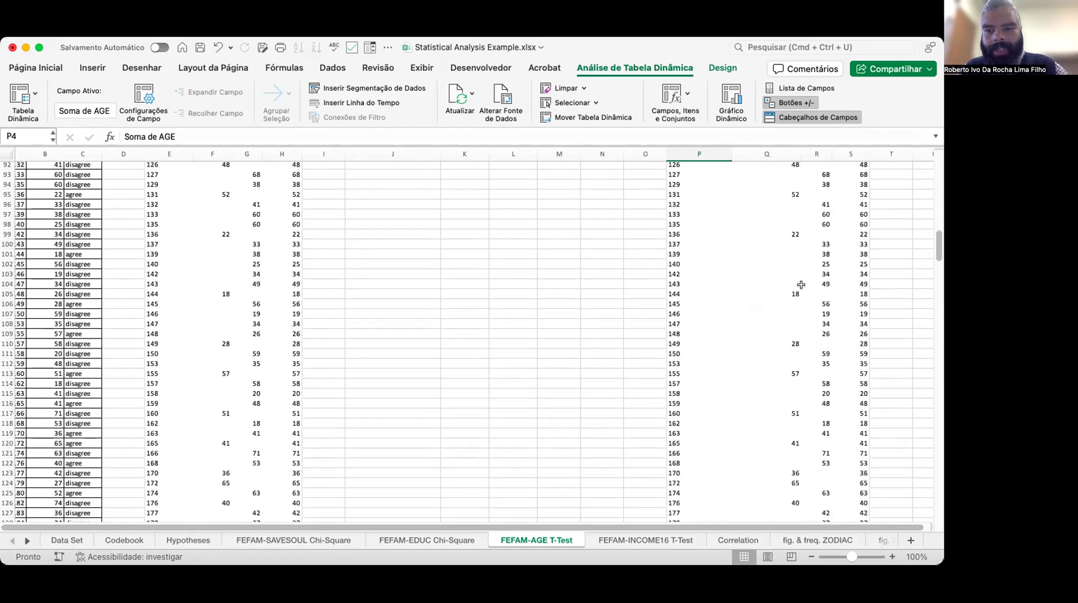
pyautogui.scroll(-6, 801, 285)
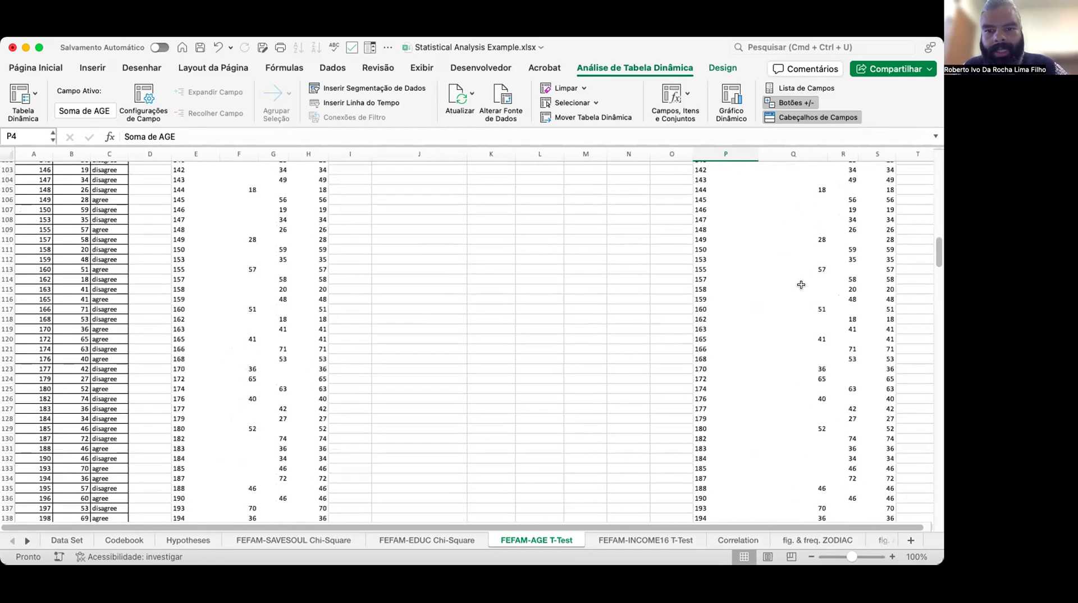
pyautogui.scroll(-5, 801, 285)
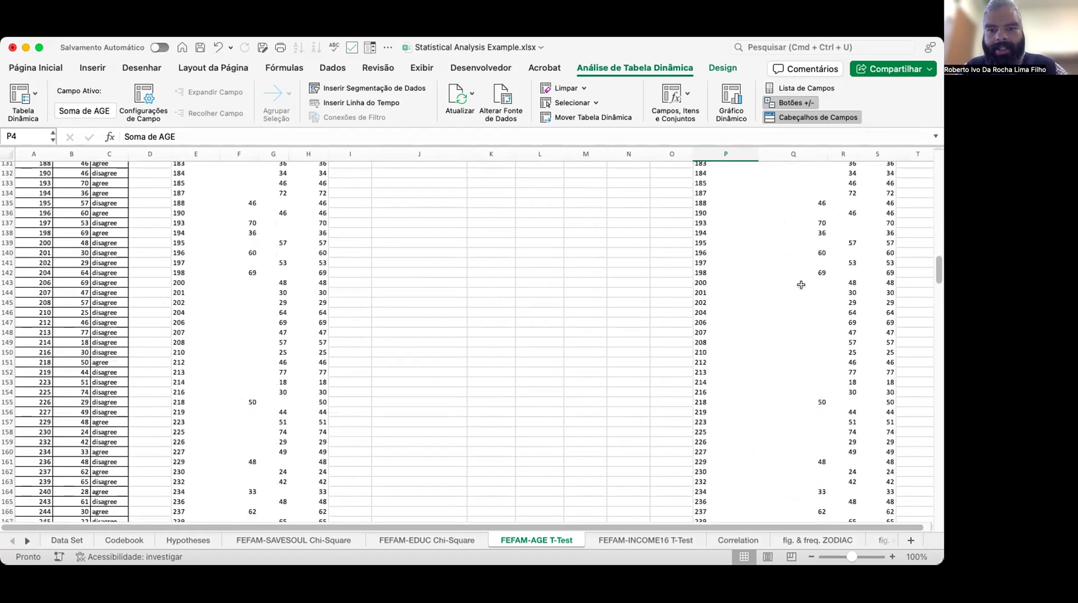
pyautogui.scroll(7, 801, 285)
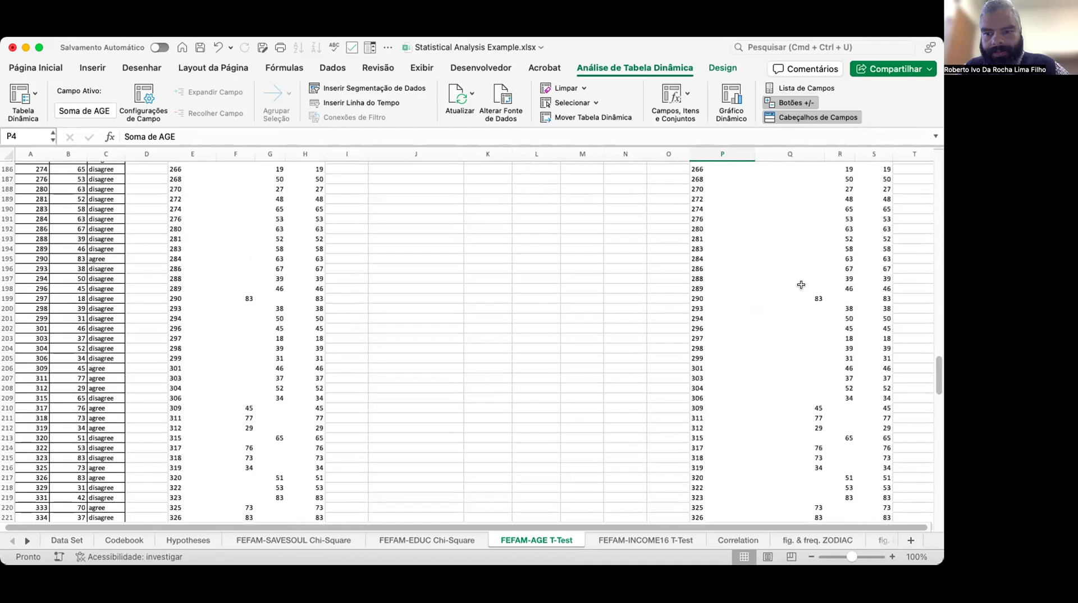
pyautogui.scroll(20, 801, 285)
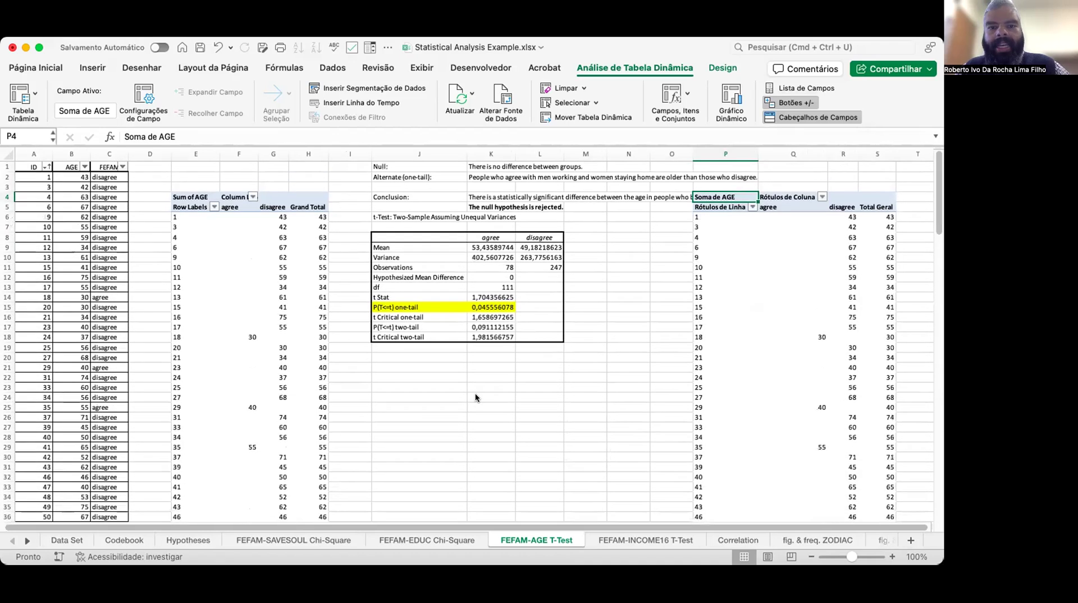
pyautogui.click(407, 354)
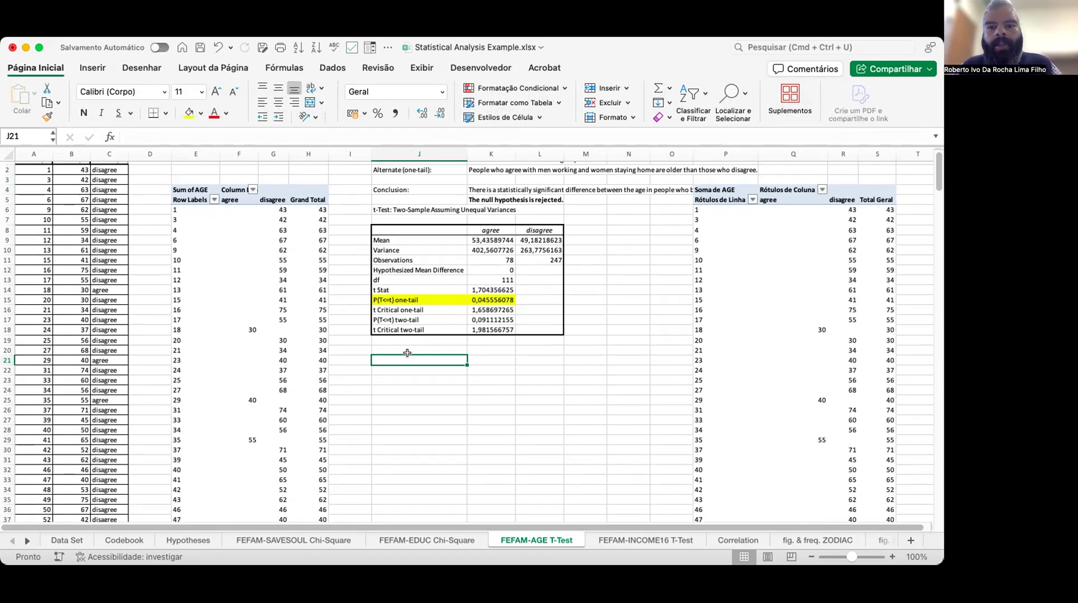
# Open the Data Analysis tool 'Teste T: duas amostras com variâncias desiguais'.
pyautogui.click(331, 68)
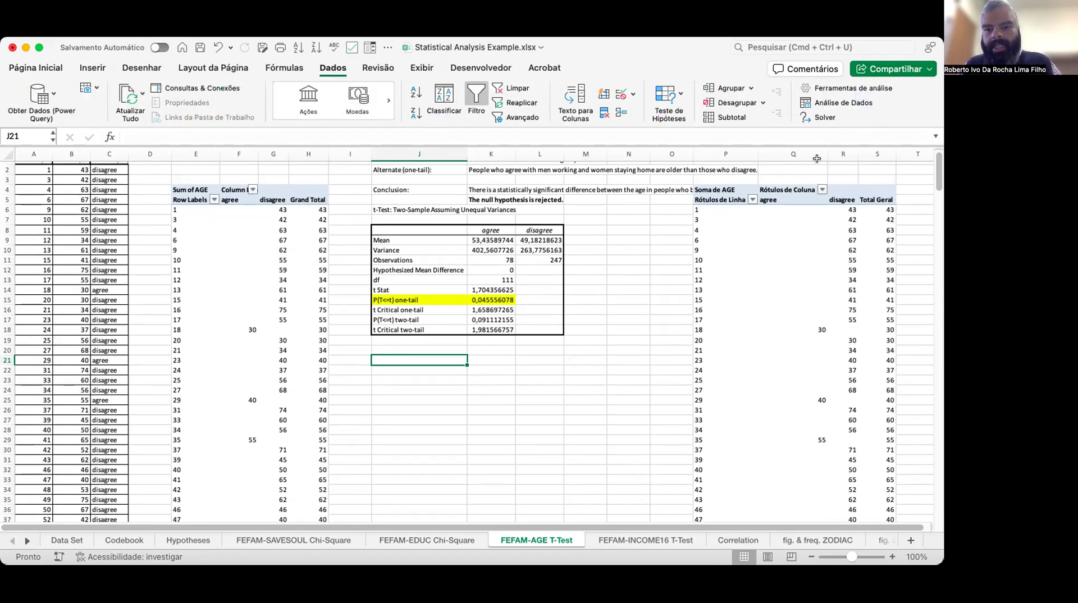
pyautogui.click(846, 102)
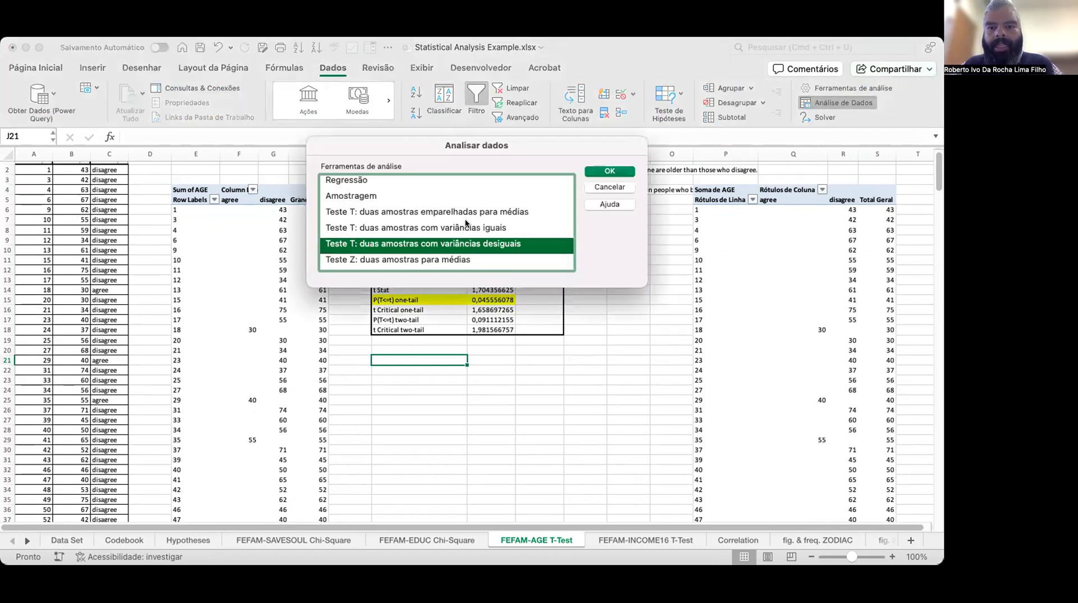
pyautogui.scroll(4, 465, 223)
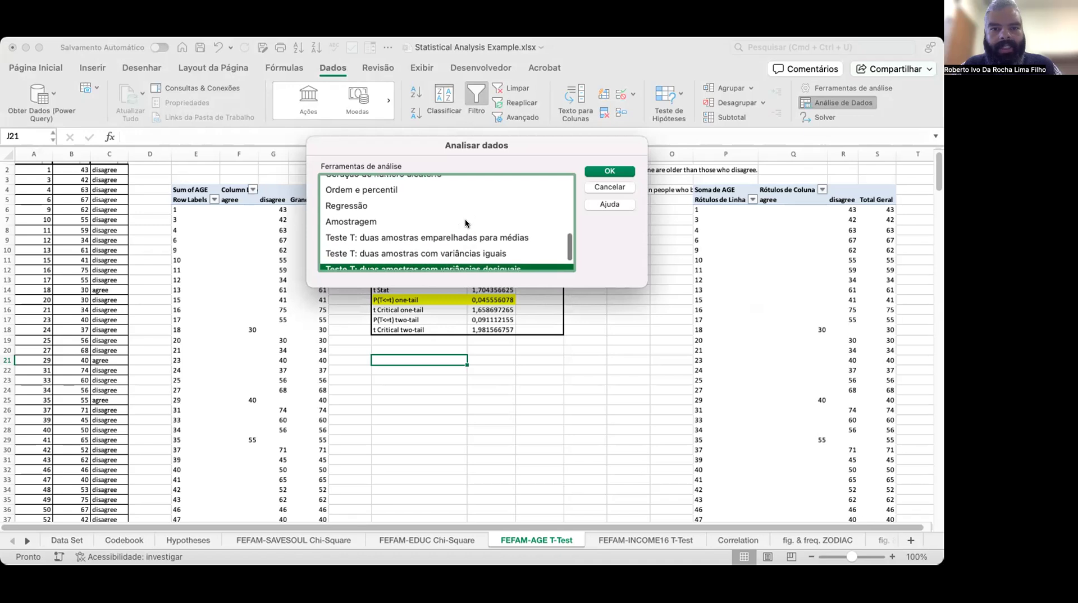
pyautogui.scroll(6, 465, 223)
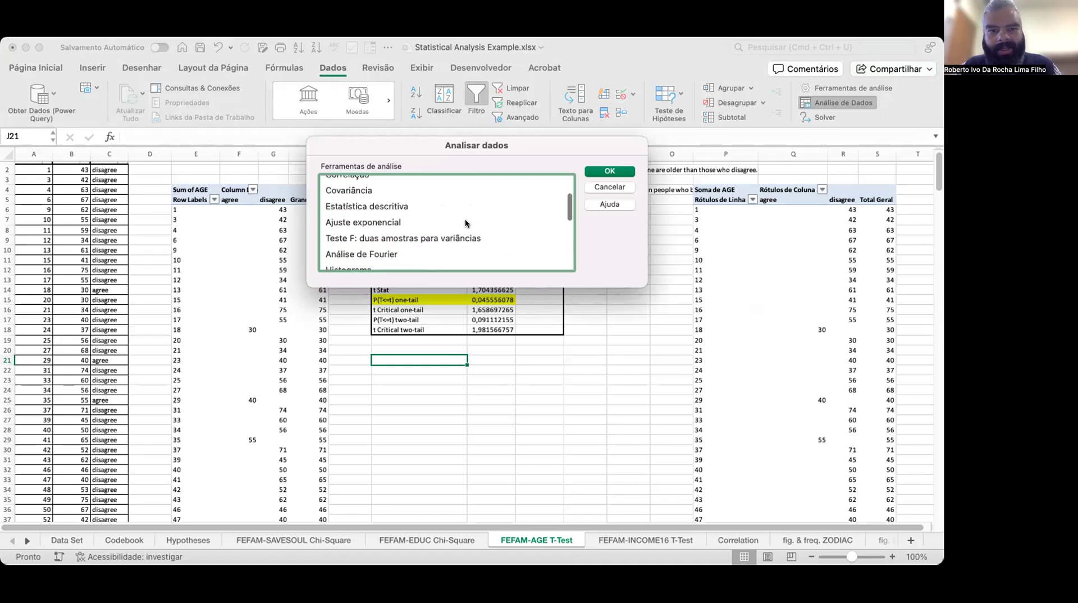
pyautogui.scroll(-2, 465, 223)
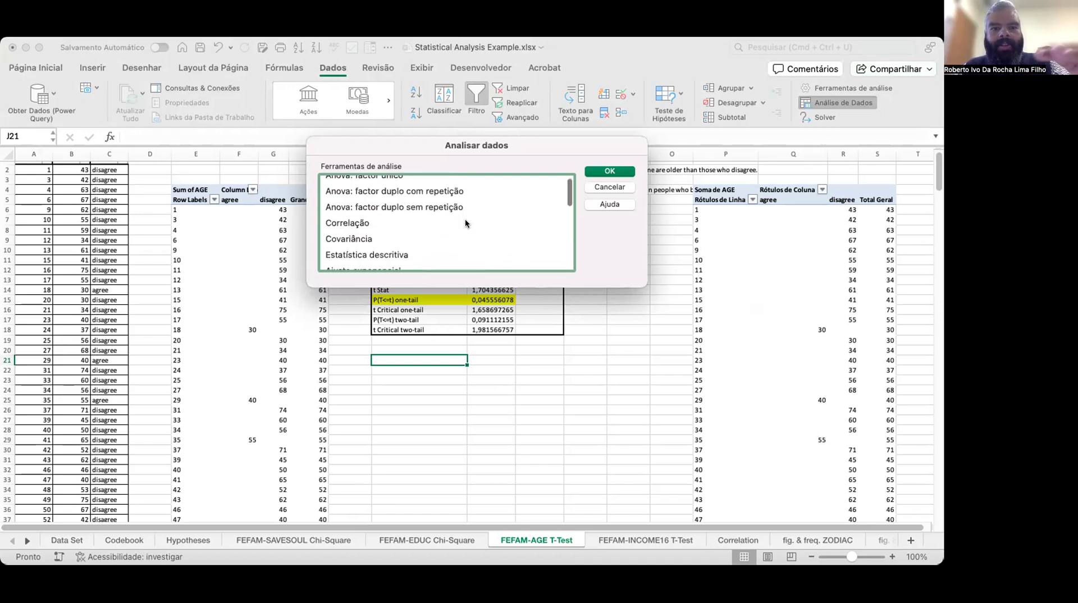
pyautogui.scroll(-2, 465, 223)
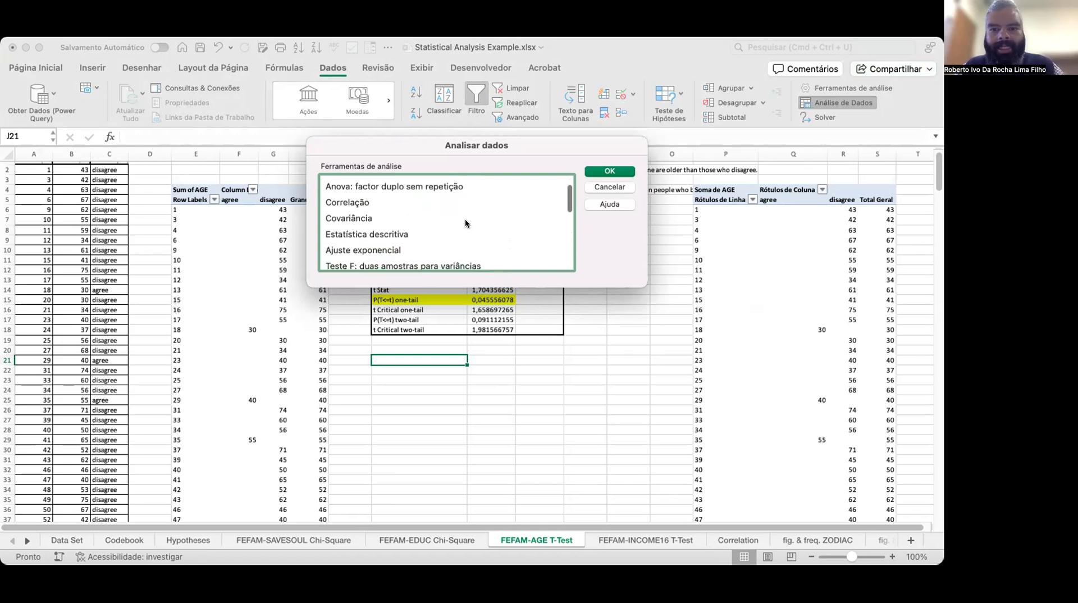
pyautogui.scroll(-15, 465, 223)
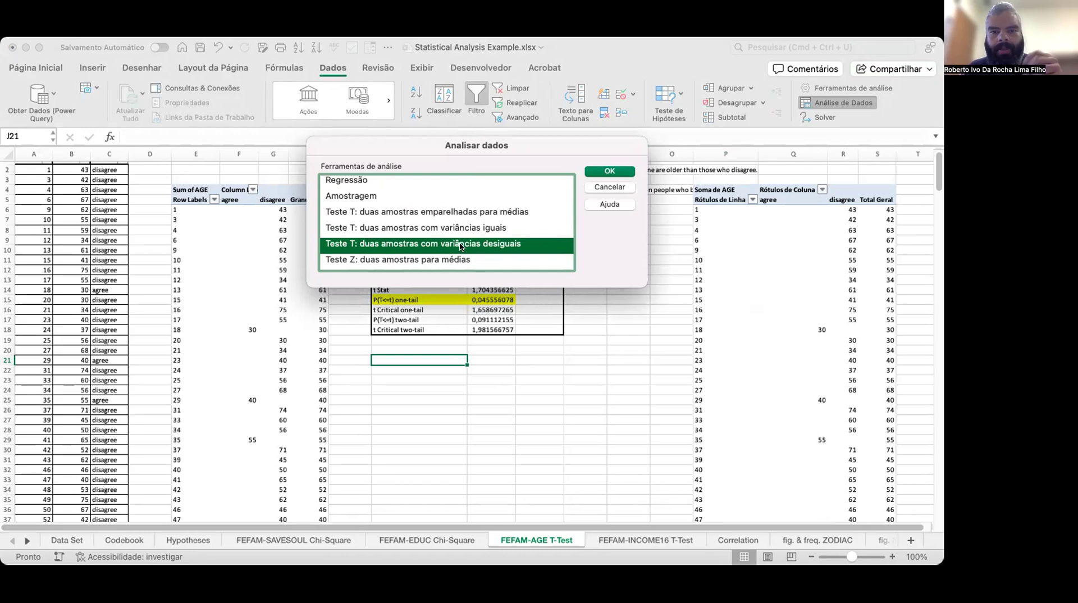
pyautogui.click(620, 174)
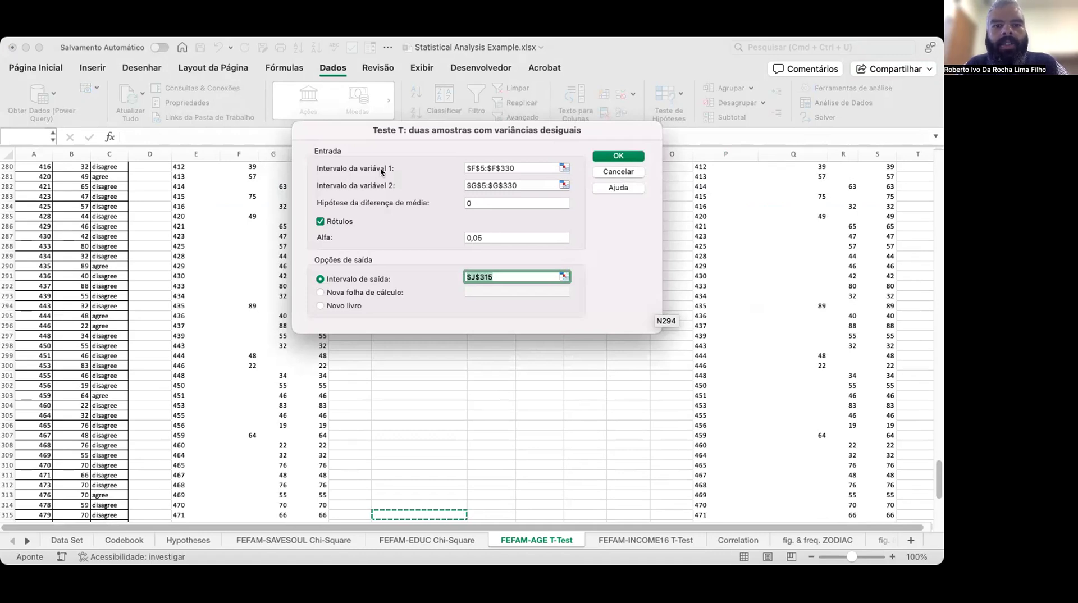
# Run the unequal-variances t-test on $F$5:$F$330 and $G$5:$G$330 with labels, placing the output at cell J21.
pyautogui.click(562, 166)
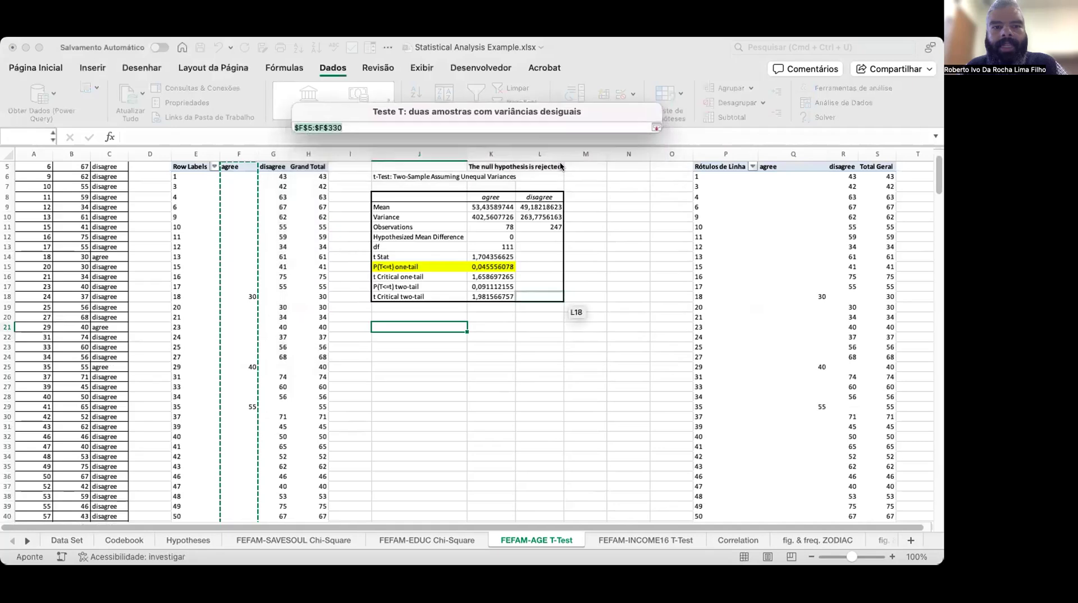
pyautogui.scroll(2, 232, 190)
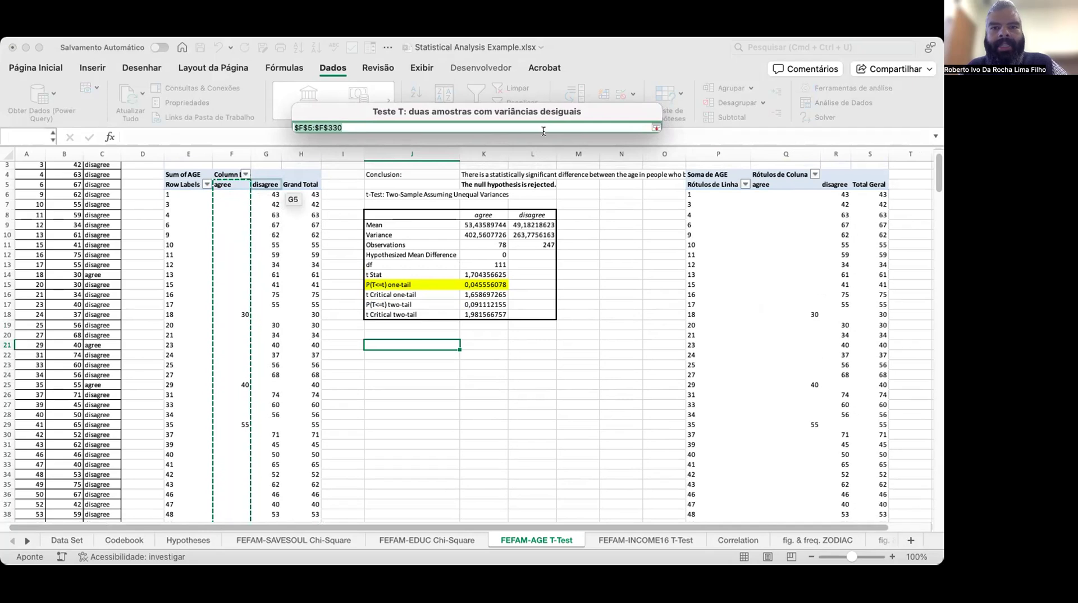
pyautogui.click(654, 129)
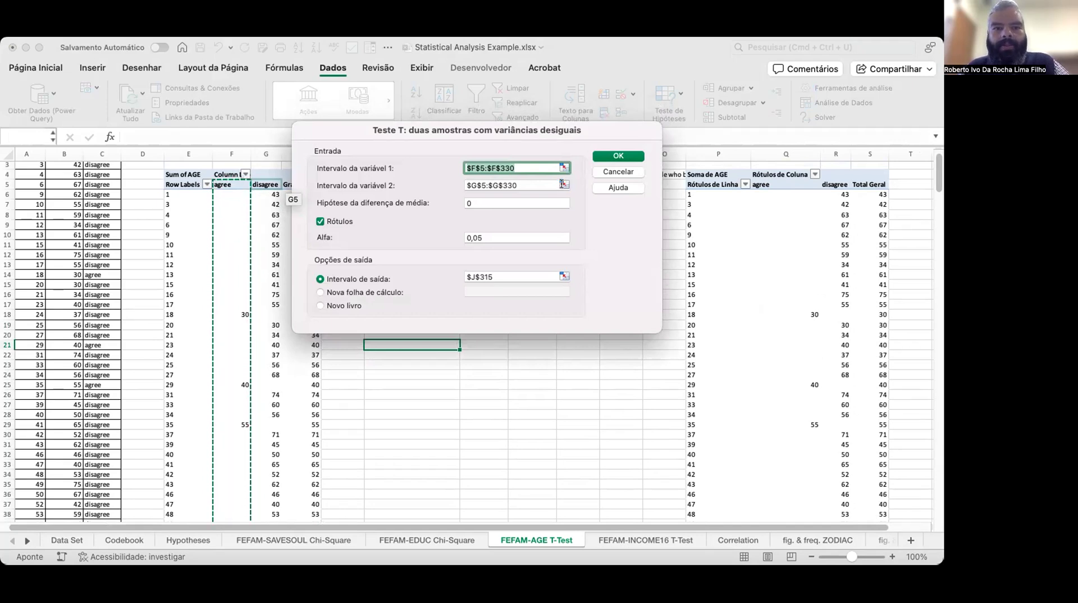
pyautogui.click(562, 184)
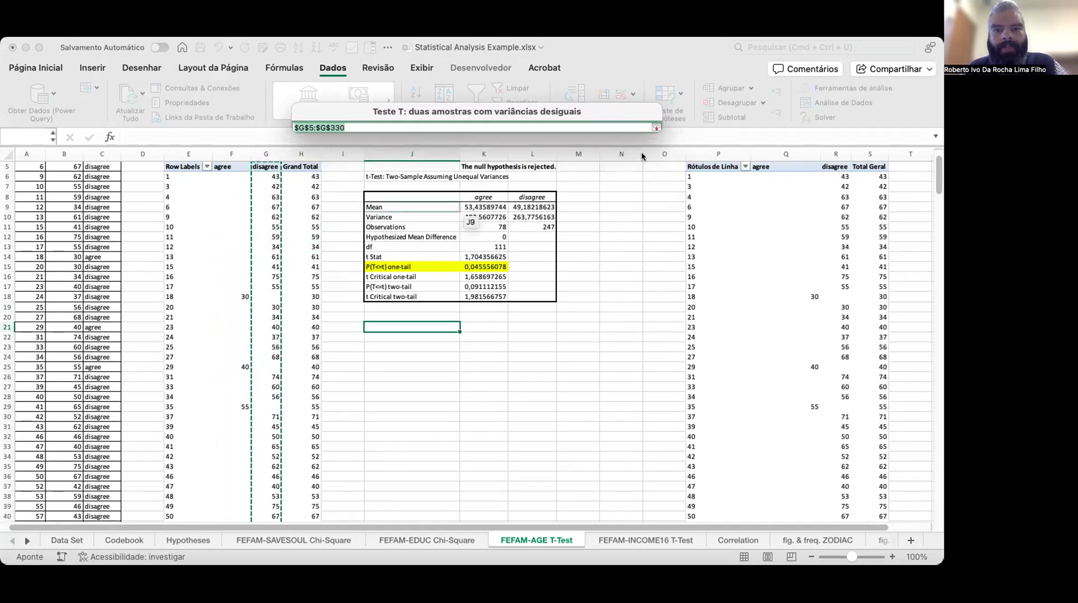
pyautogui.click(654, 127)
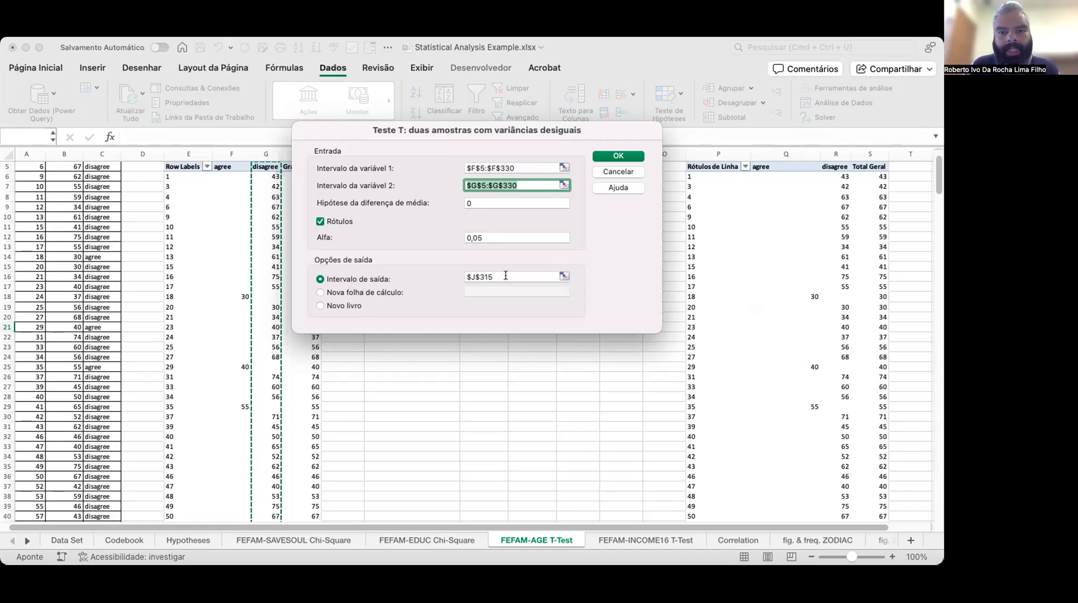
pyautogui.click(565, 276)
pyautogui.scroll(20, 438, 212)
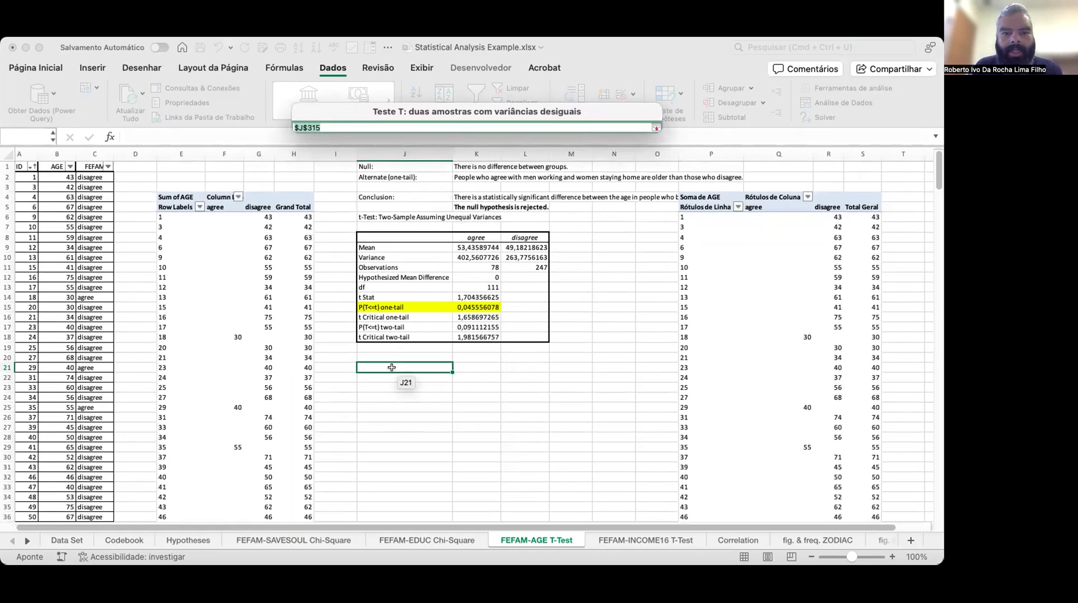
pyautogui.click(394, 367)
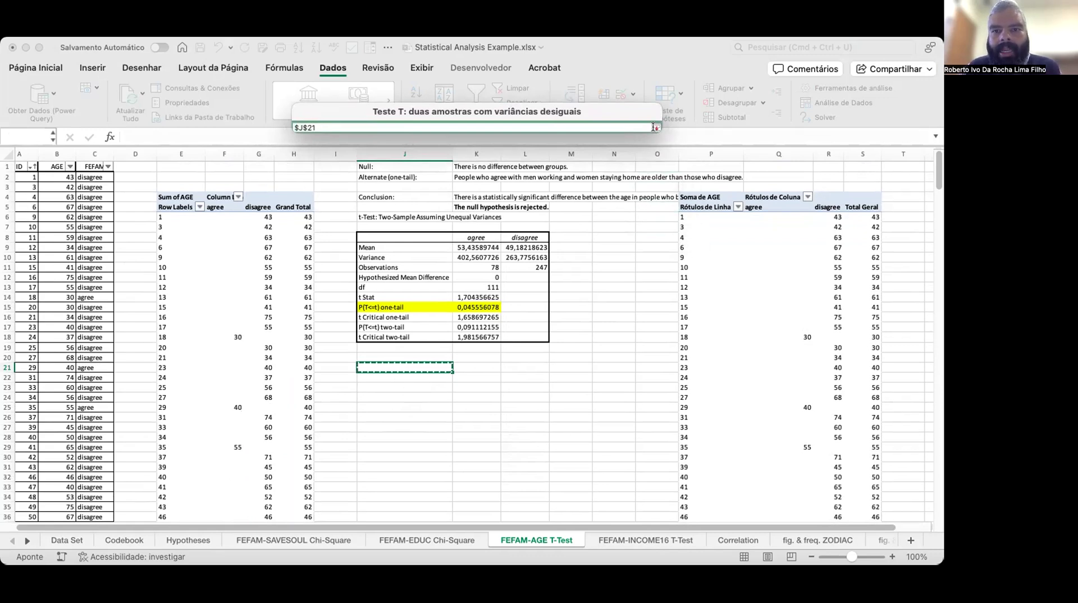
pyautogui.click(656, 128)
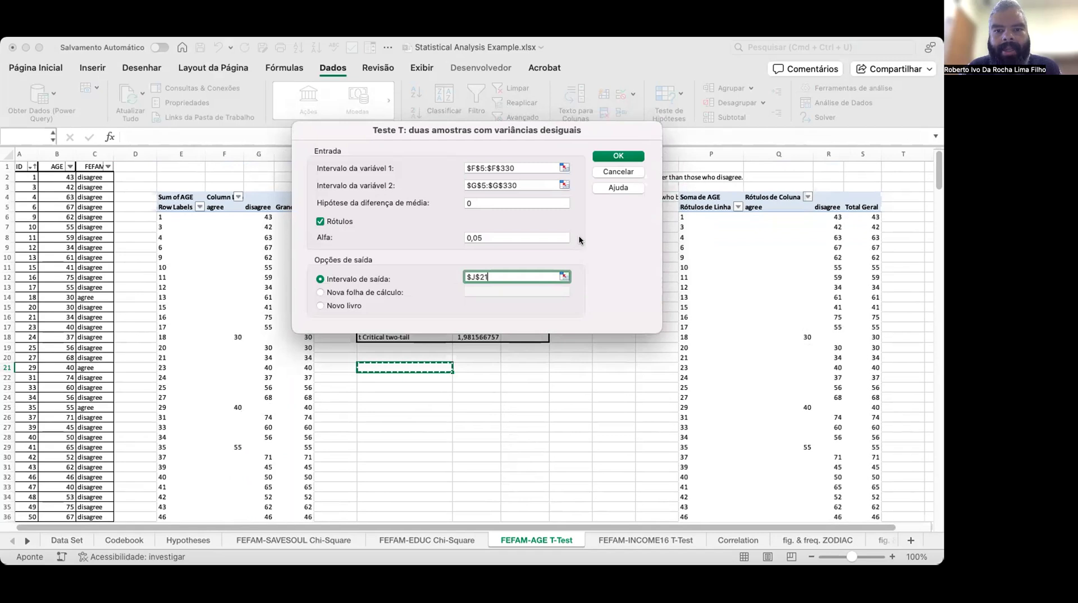
pyautogui.click(611, 157)
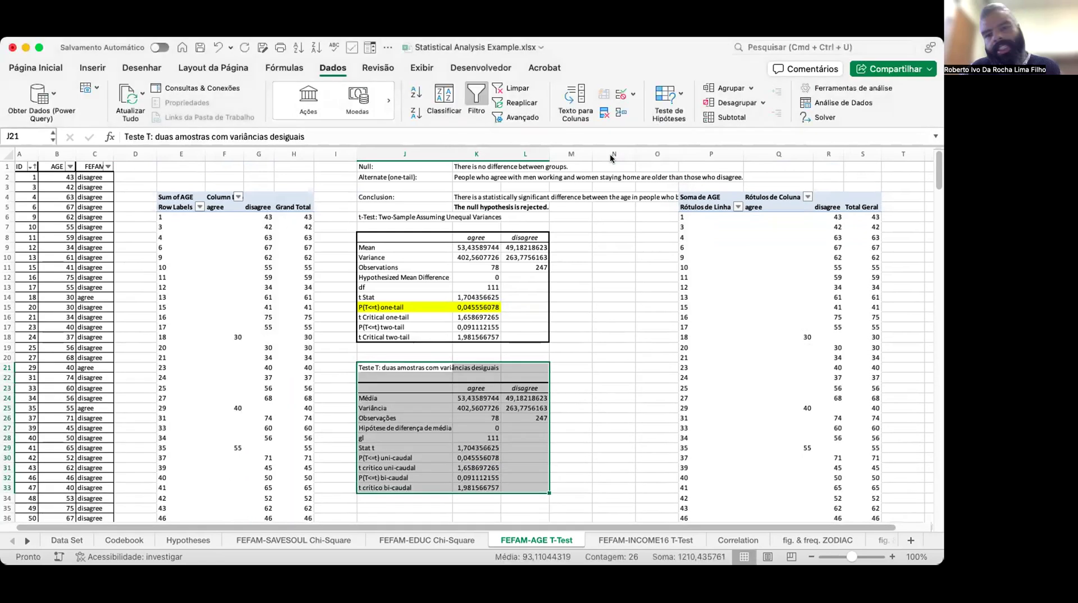
# Highlight the one-tail P(T<=t) row of the new t-test output (J30:K30) with a yellow fill.
pyautogui.scroll(-5, 519, 348)
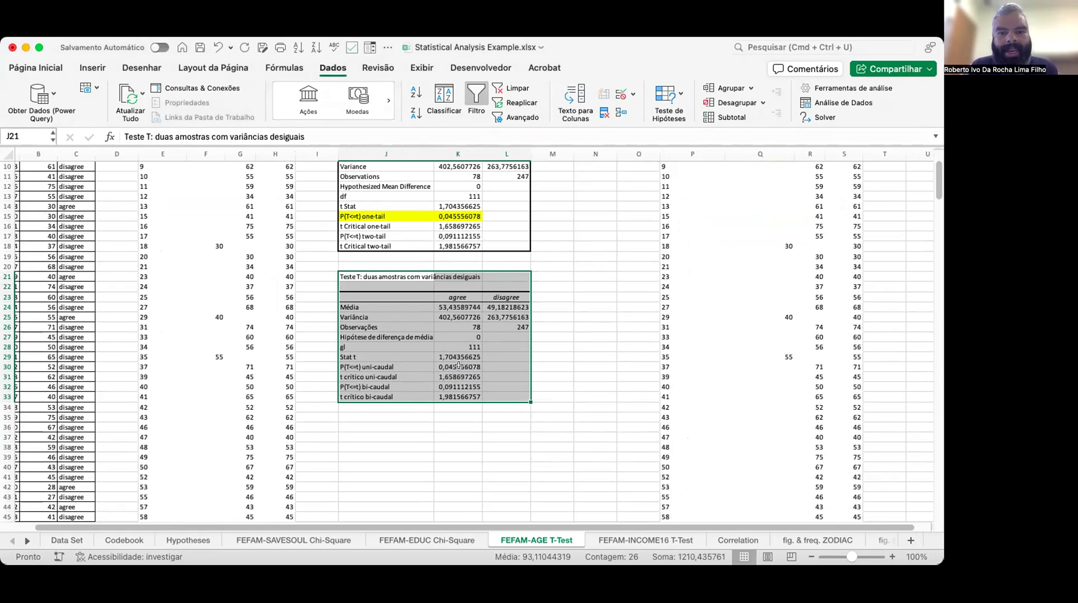
pyautogui.click(458, 366)
pyautogui.moveTo(365, 367); pyautogui.dragTo(458, 367)
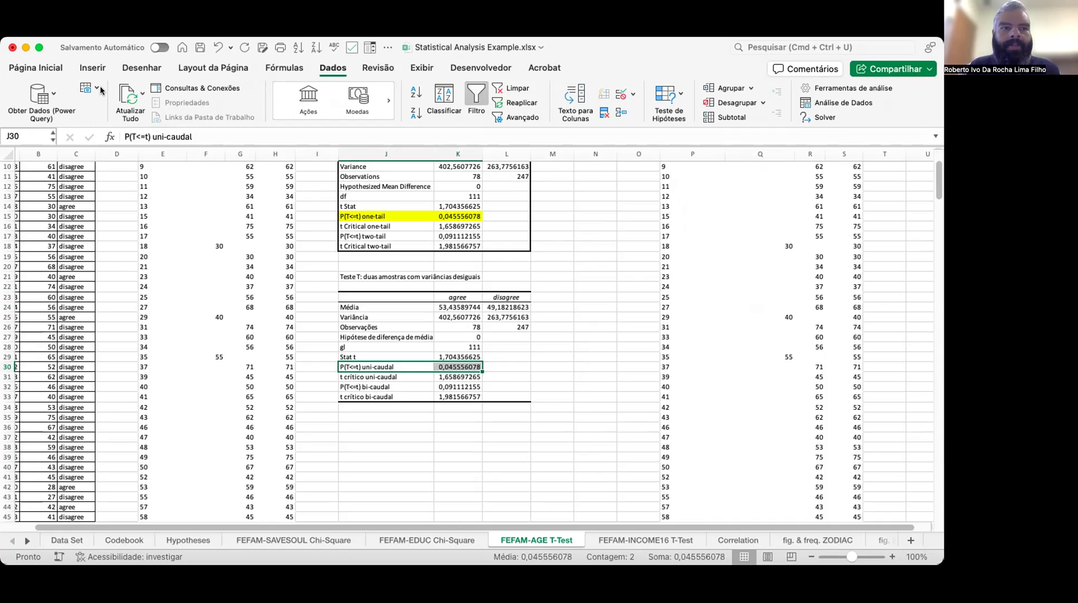
pyautogui.click(42, 69)
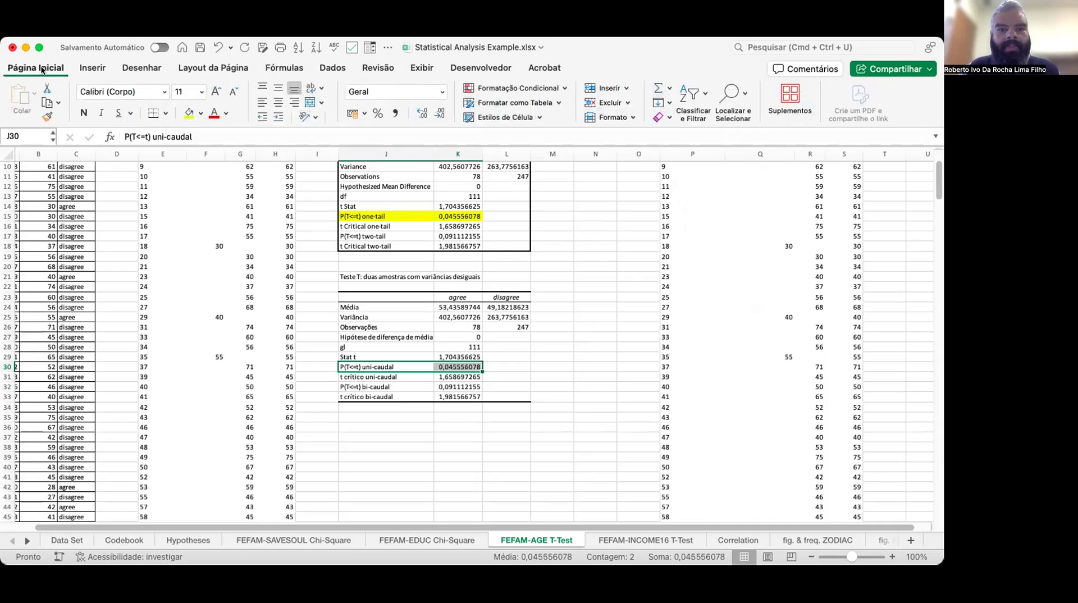
pyautogui.click(187, 114)
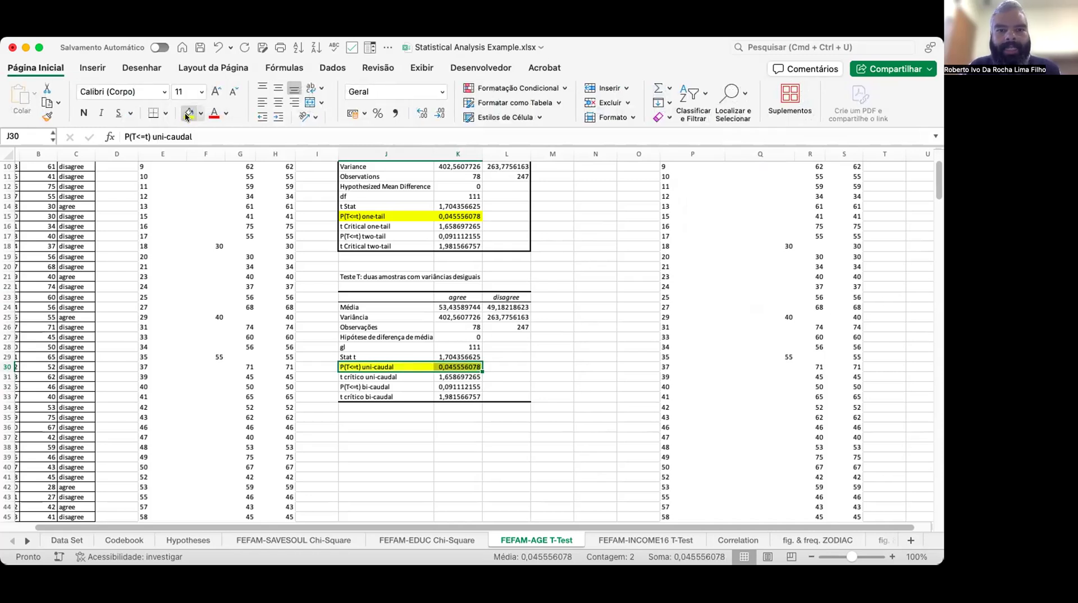
pyautogui.click(457, 365)
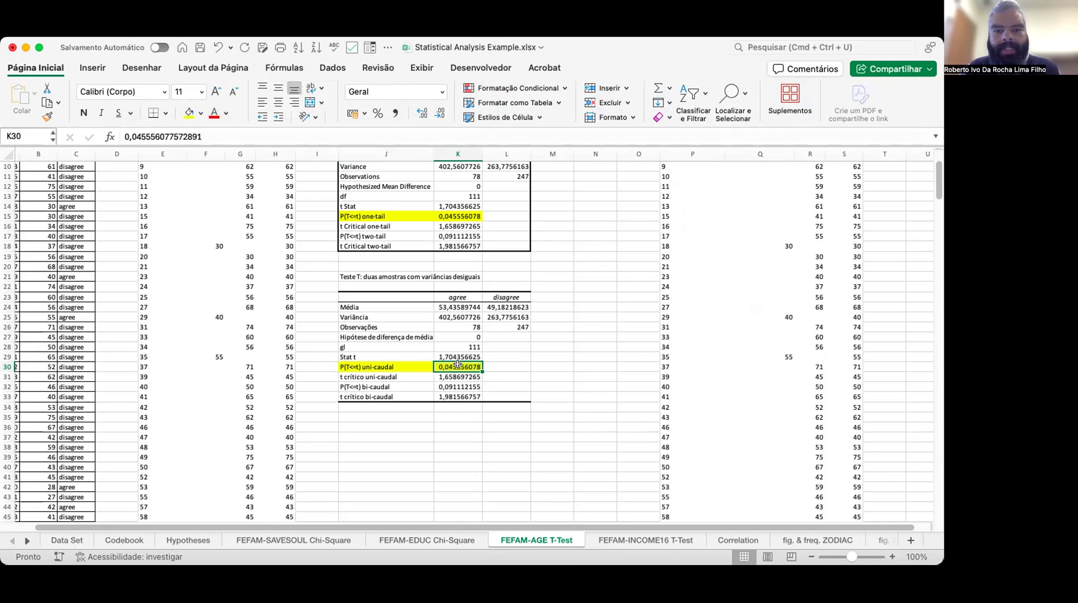